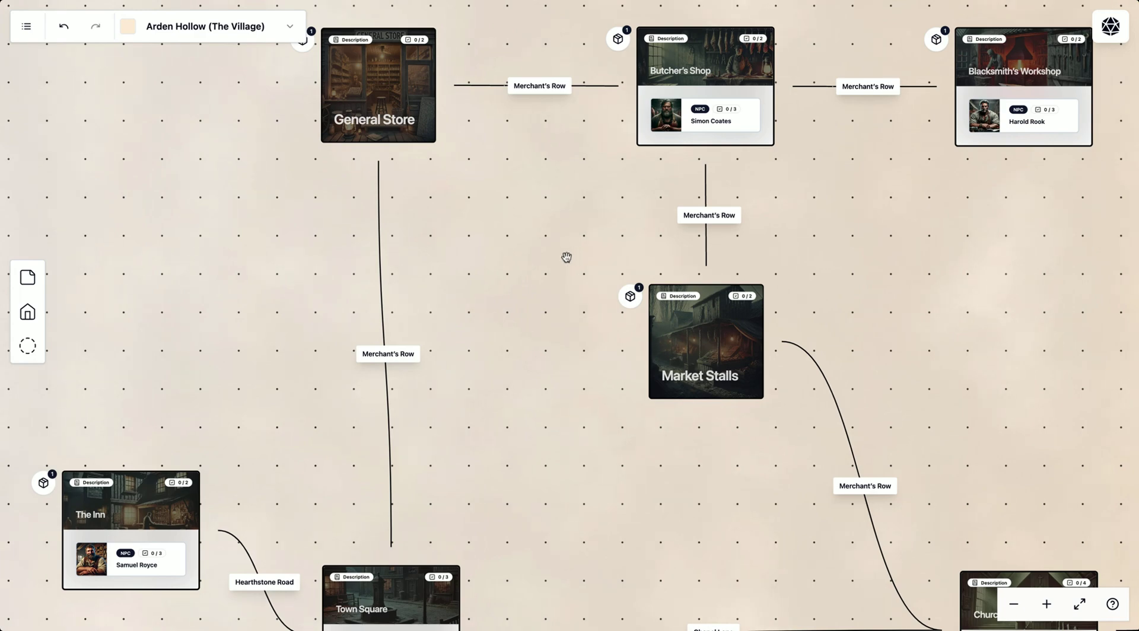
Step: Look over the Arden Hollow village map, selecting the General Store and Butcher's Shop locations in turn
scroll(558, 259, down, 3)
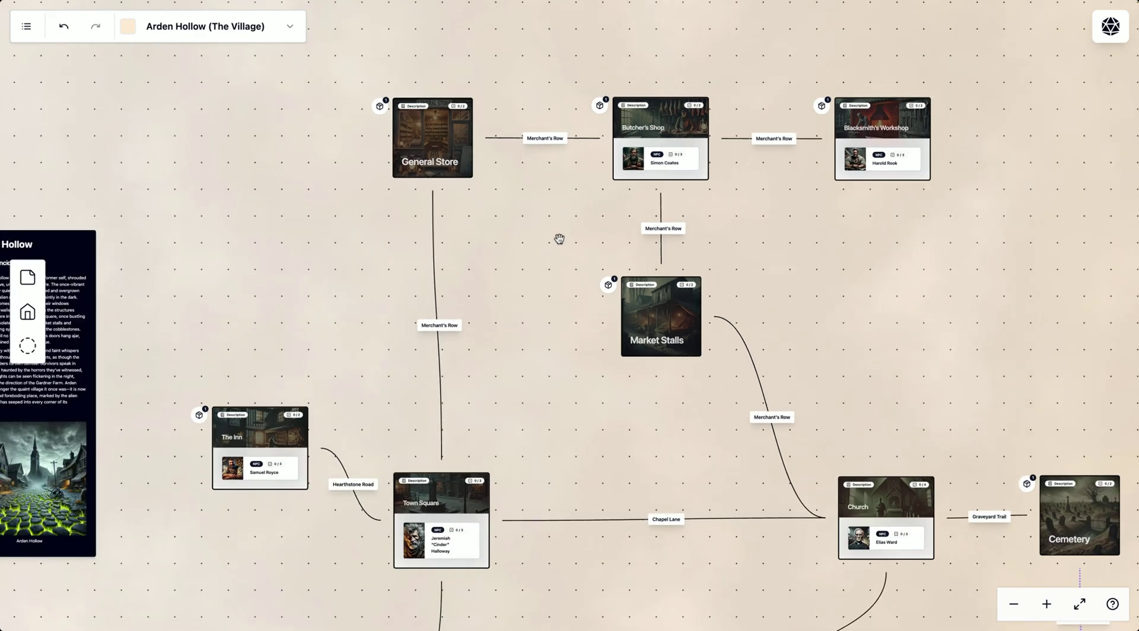
scroll(560, 237, up, 3)
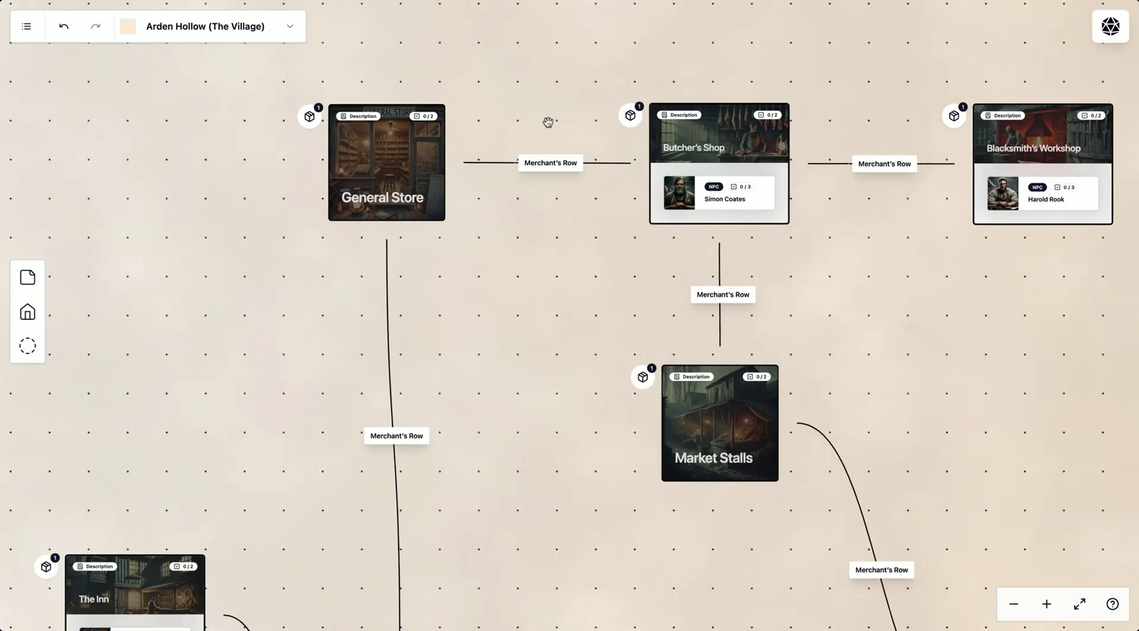
drag(546, 122, 504, 158)
click(343, 197)
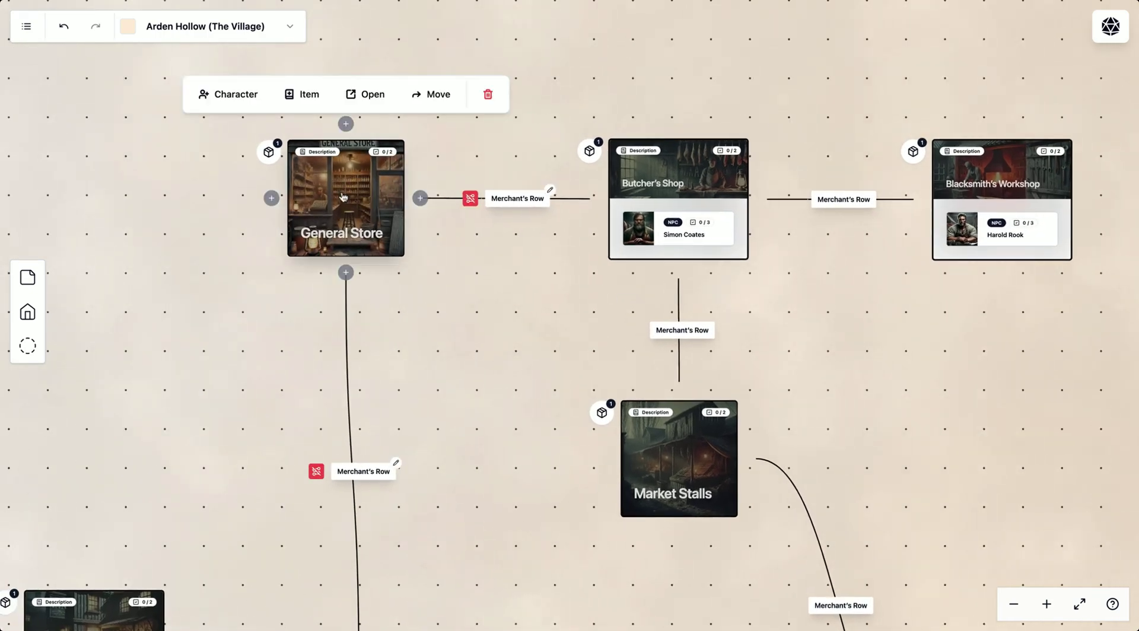
click(345, 249)
click(459, 311)
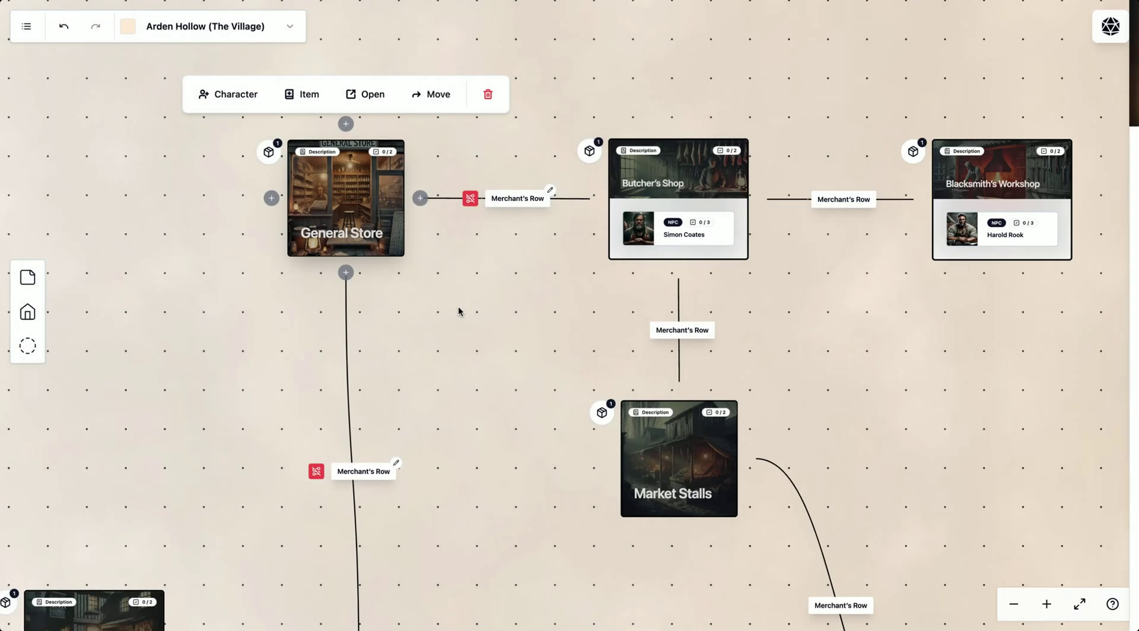
click(654, 191)
click(516, 316)
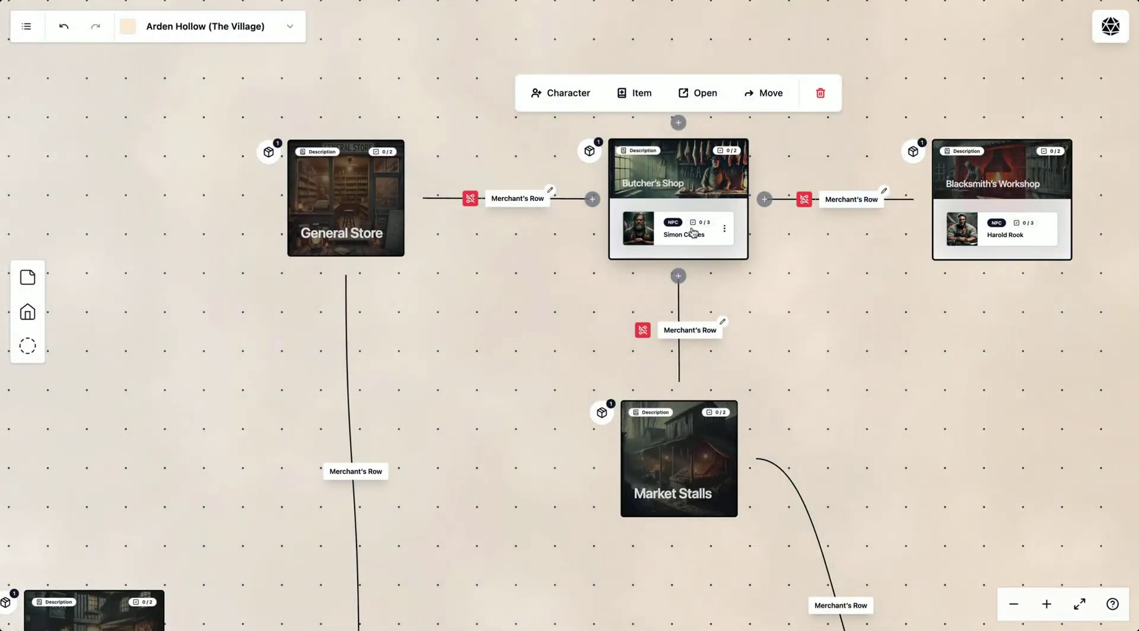
Step: Open the Butcher's Shop NPC and review the character's checklist, stats and rolls
click(694, 233)
click(756, 239)
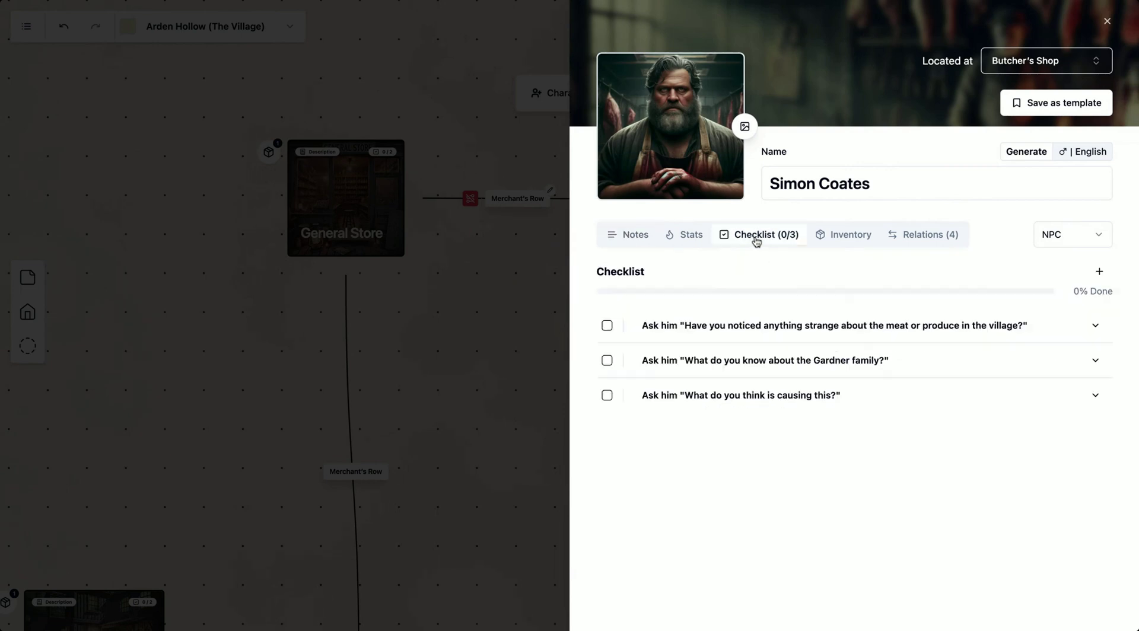
click(685, 235)
scroll(755, 374, down, 3)
scroll(755, 374, up, 3)
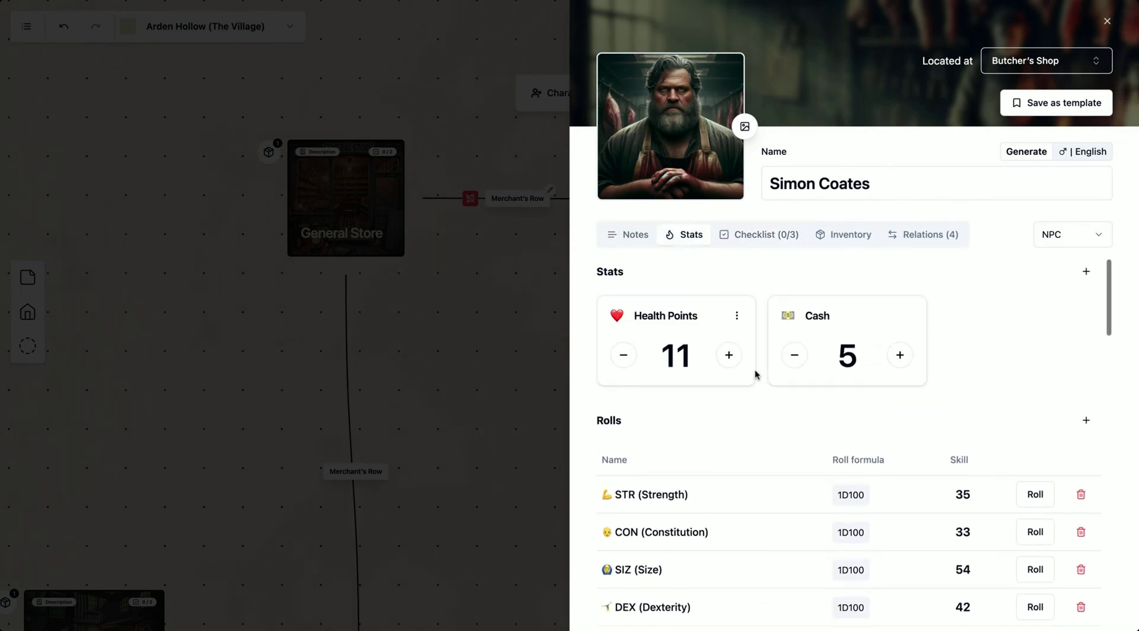
Step: Raise the butcher NPC's Health Points by two and close the character's details
click(730, 356)
click(729, 356)
click(486, 340)
Step: Open the Suspicious Bag of Seeds item at Market Stalls and review its checklist and relations
scroll(525, 351, down, 2)
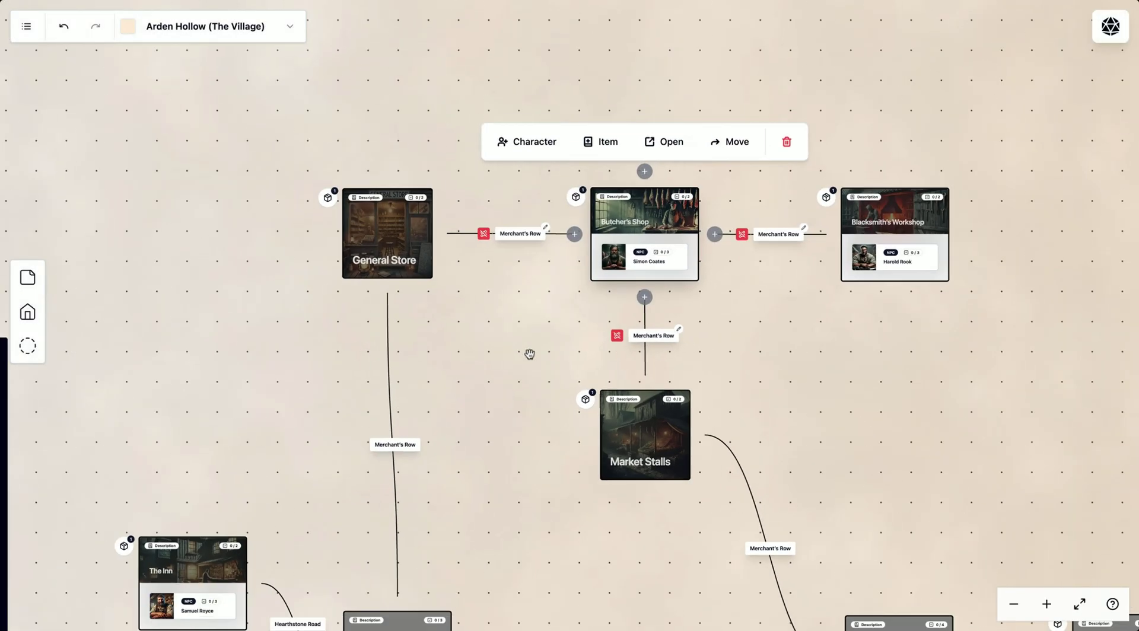
mouse_move(586, 399)
scroll(546, 431, up, 3)
click(546, 432)
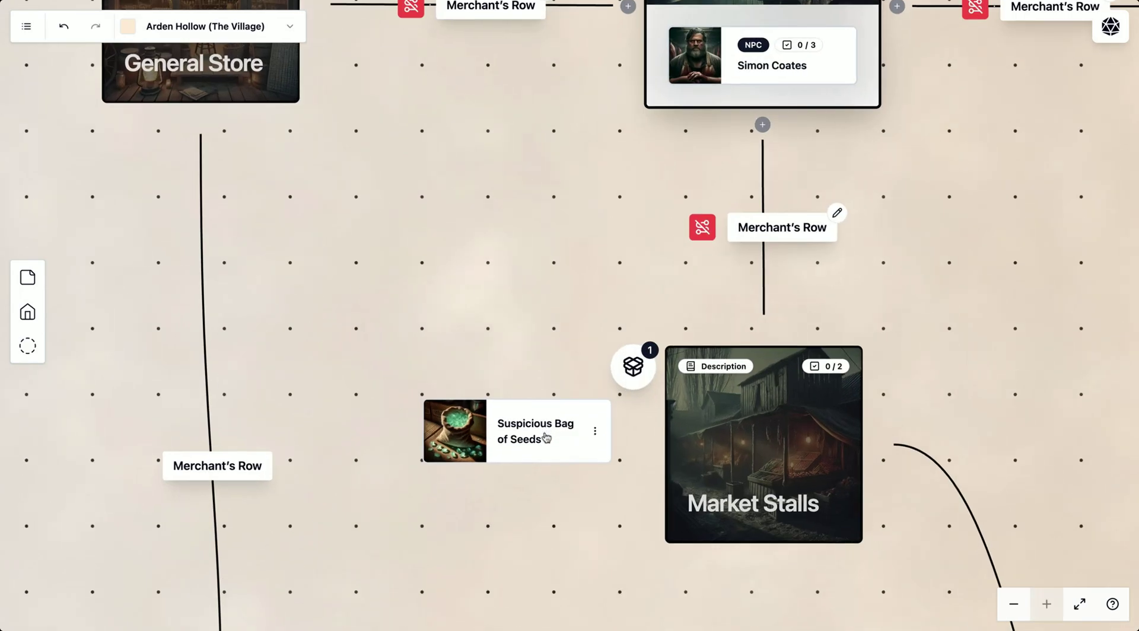
click(747, 237)
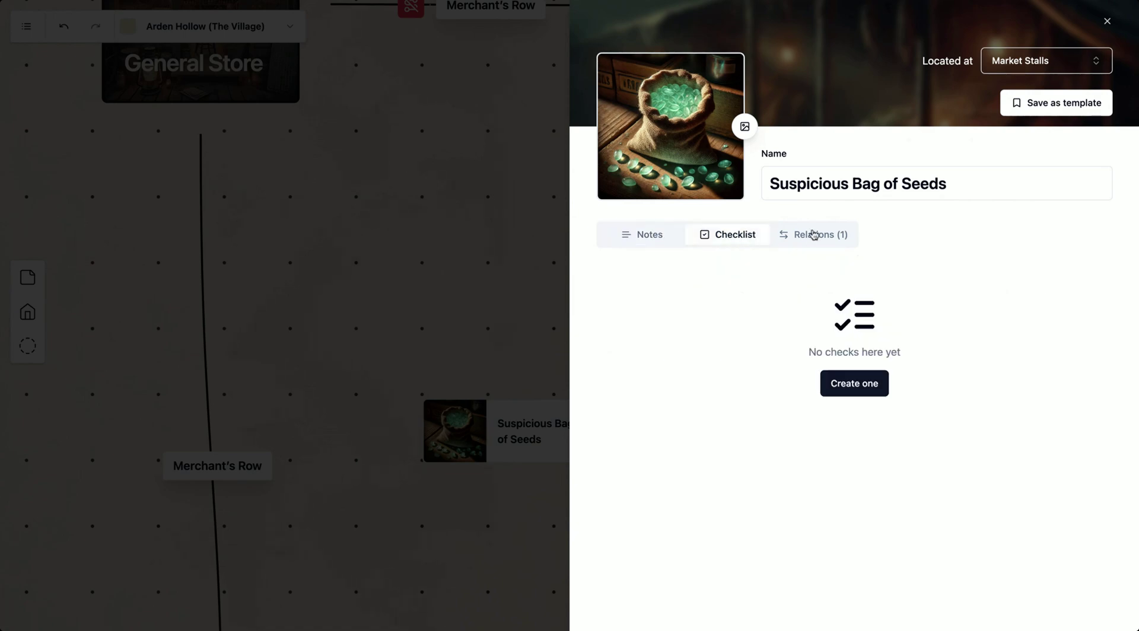
click(814, 235)
click(550, 249)
Step: Move the dark "After the Incident" note slightly down and closer to The Inn
scroll(504, 262, down, 3)
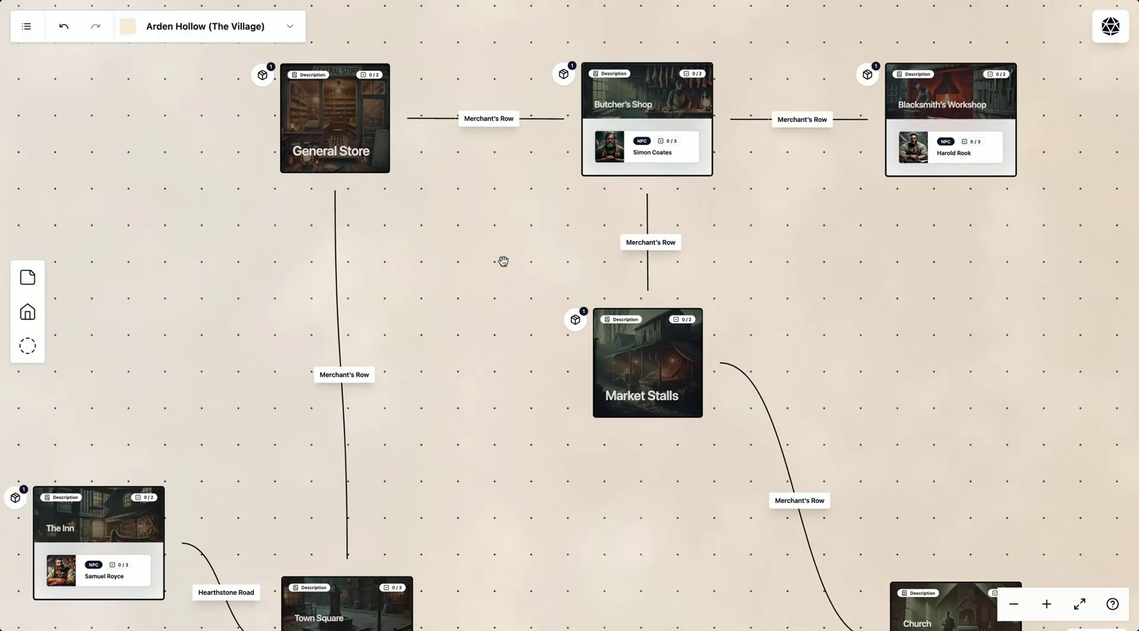
scroll(469, 285, up, 2)
scroll(510, 223, left, 2)
drag(452, 223, 778, 216)
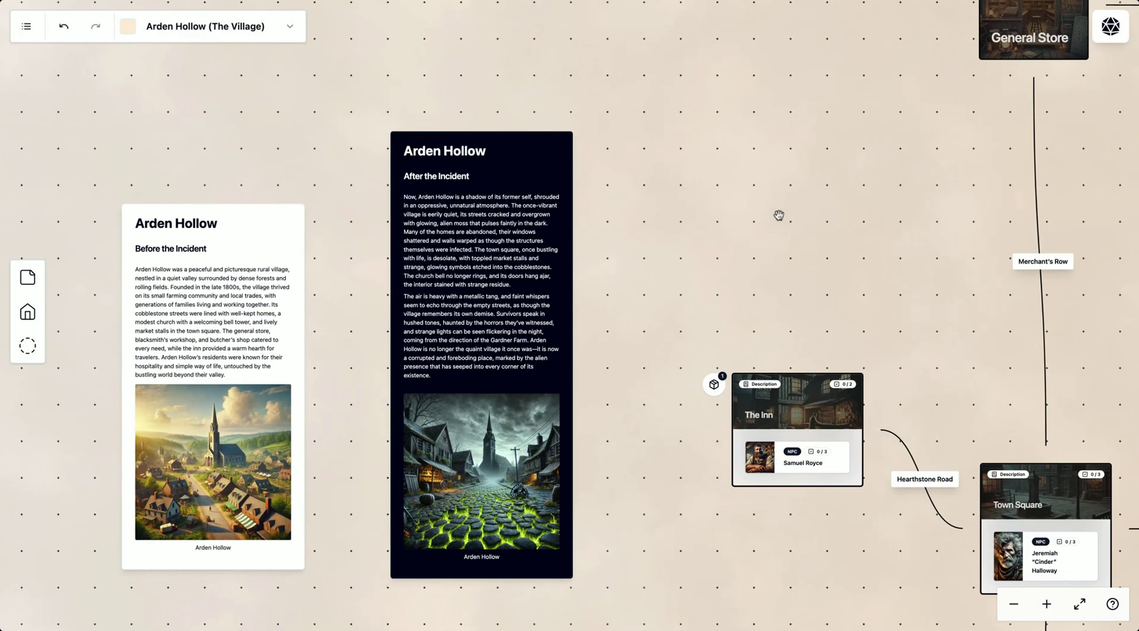
drag(493, 179, 540, 238)
click(670, 268)
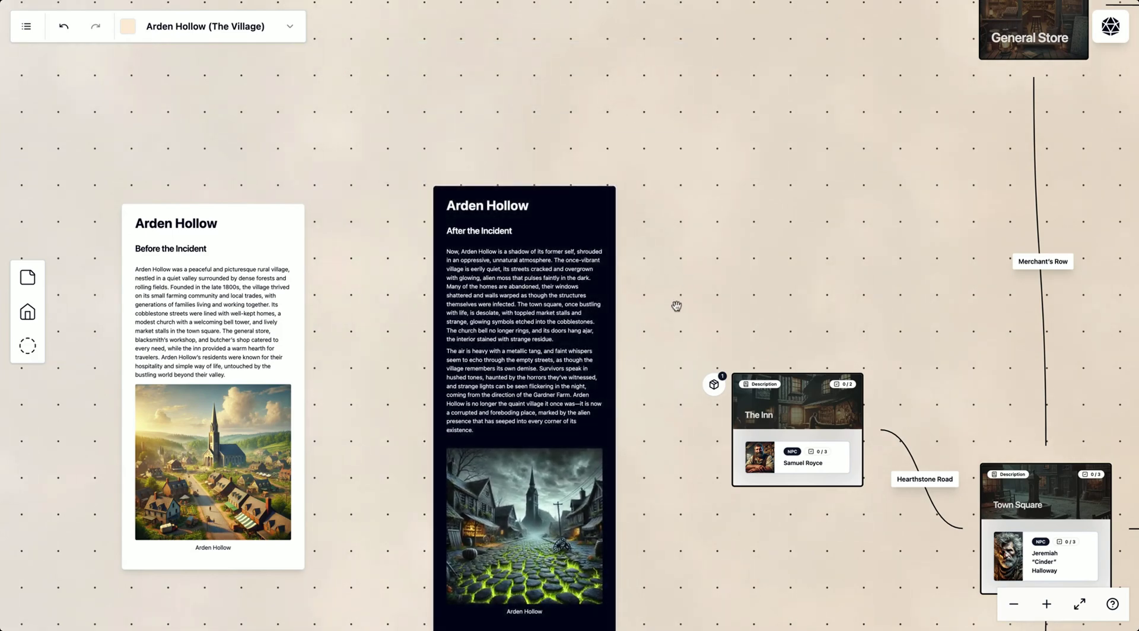
Step: View the whole village map and switch to The Outskirts level
scroll(677, 306, down, 5)
scroll(812, 267, down, 3)
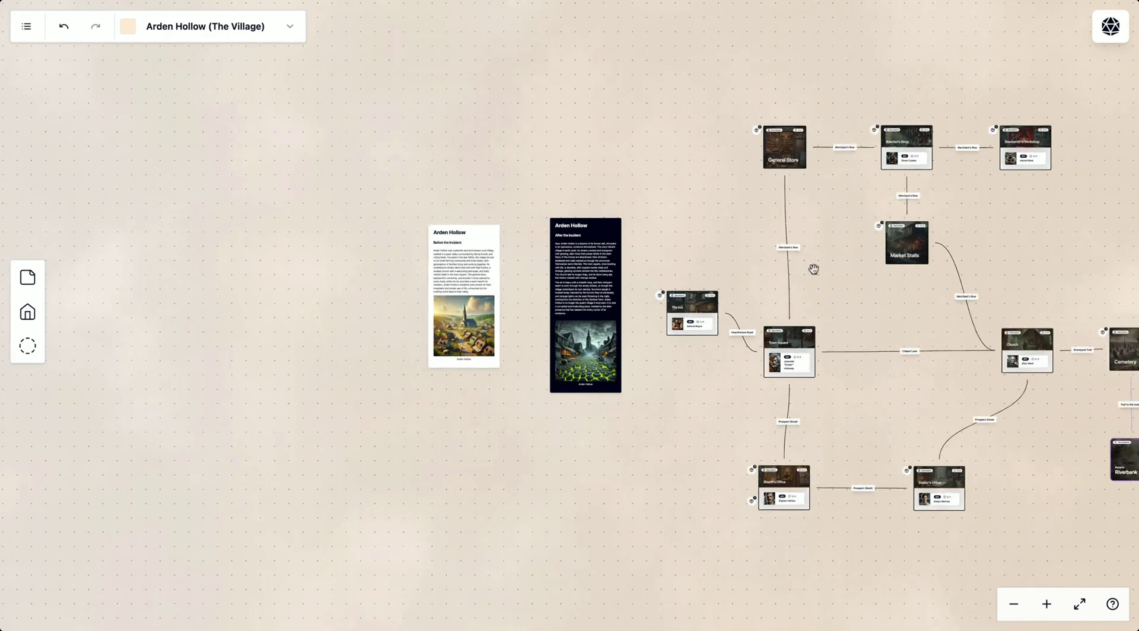
scroll(854, 260, right, 3)
scroll(651, 249, up, 4)
scroll(654, 258, down, 3)
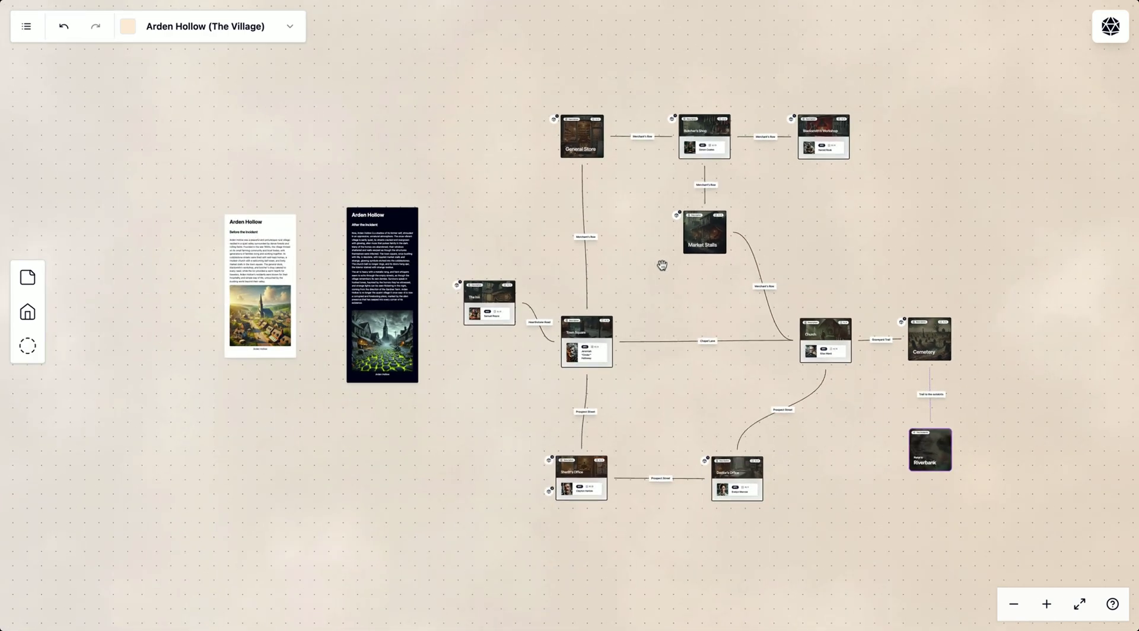
scroll(661, 261, right, 3)
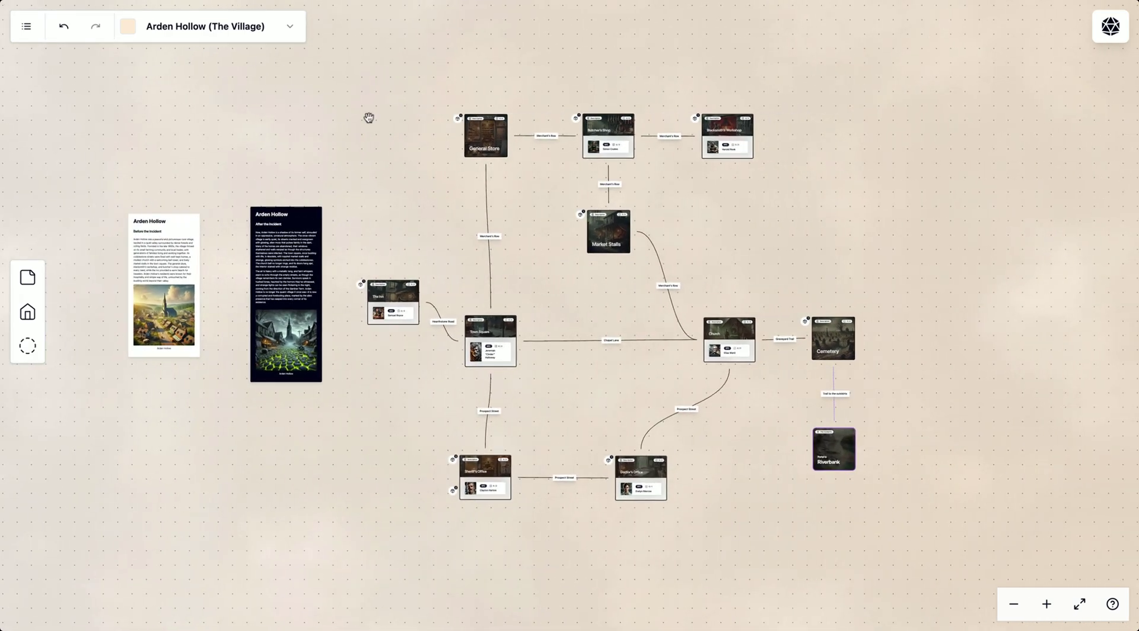
click(233, 33)
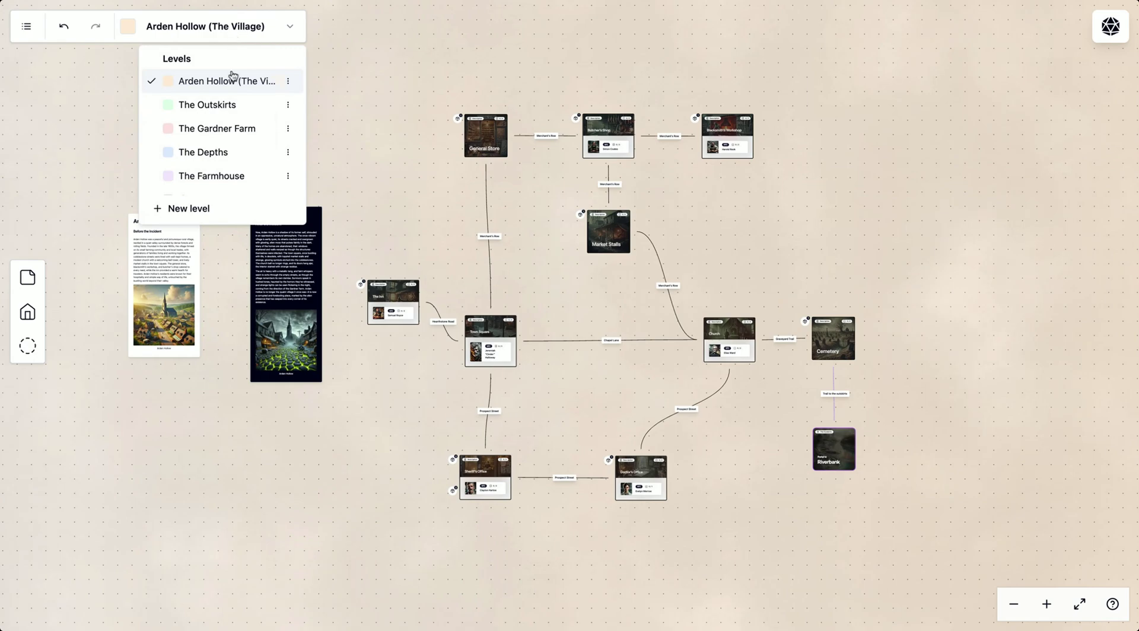
click(244, 104)
Step: View The Gardner Farm level, ending on the Notes & ideas level
click(254, 38)
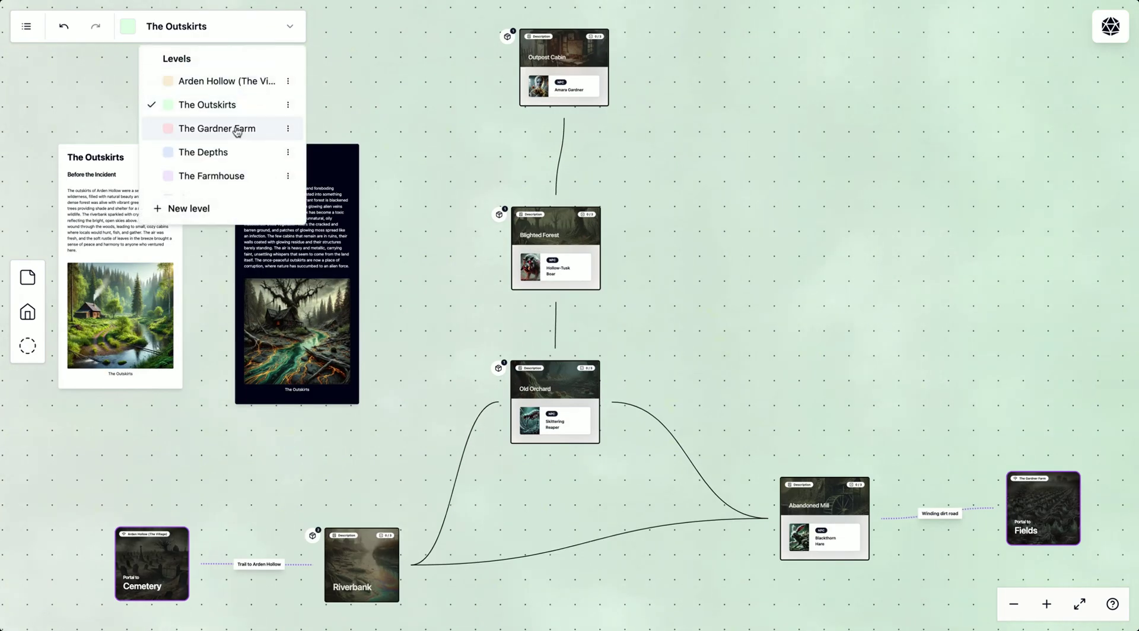
click(237, 130)
click(270, 36)
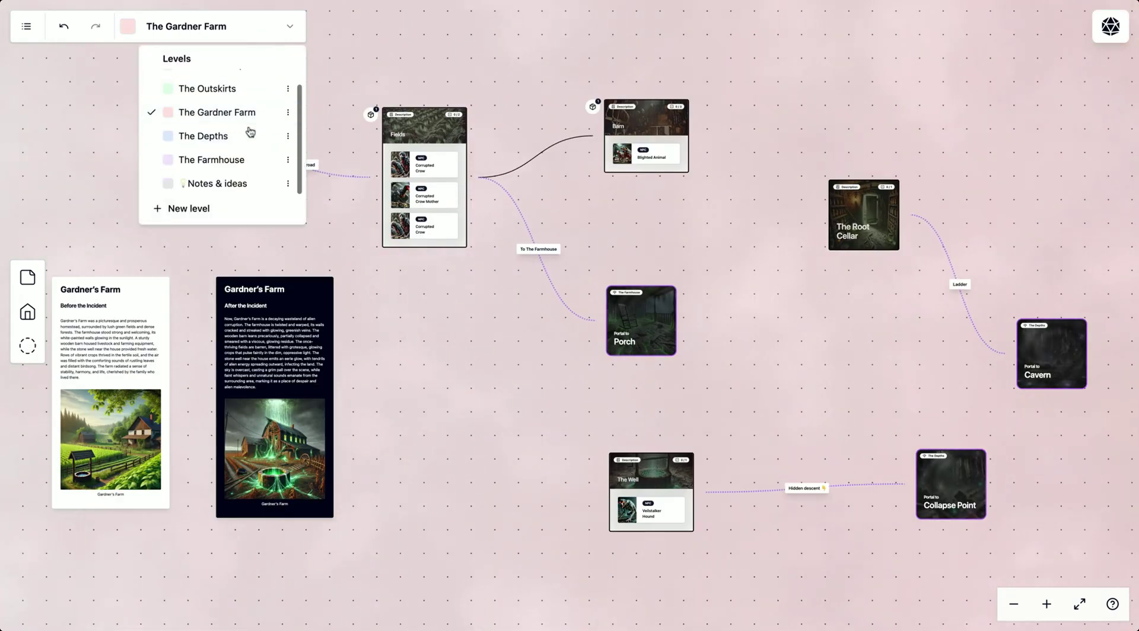
click(245, 184)
Step: Move the Timeline recap and Myth of Martians notes lower on the Notes & ideas board
click(340, 218)
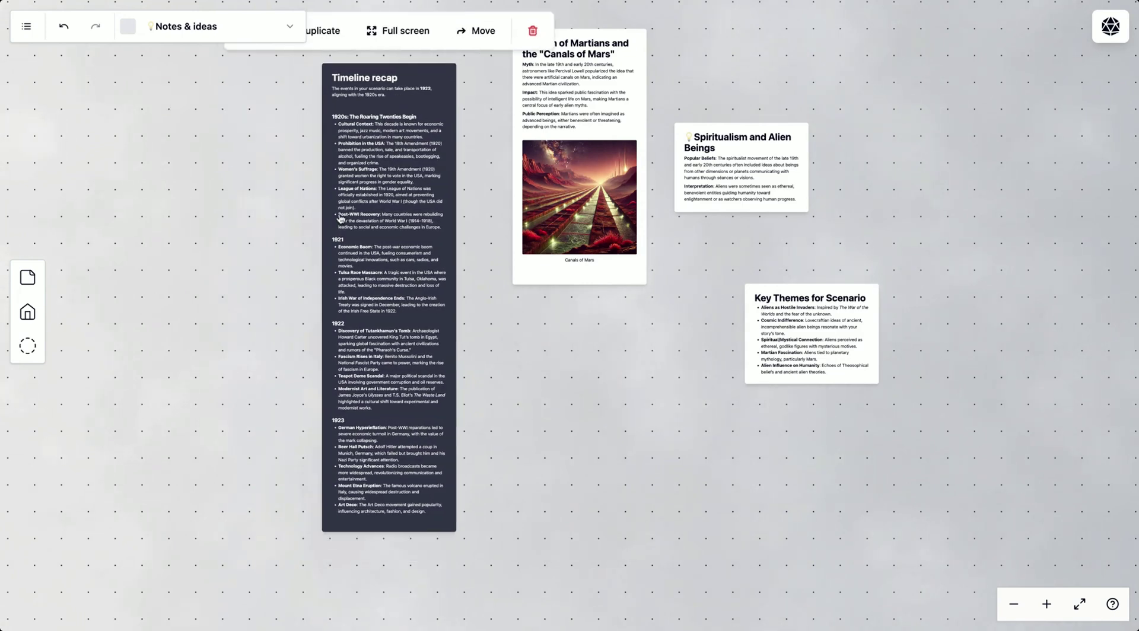
drag(341, 218, 320, 264)
drag(587, 130, 569, 329)
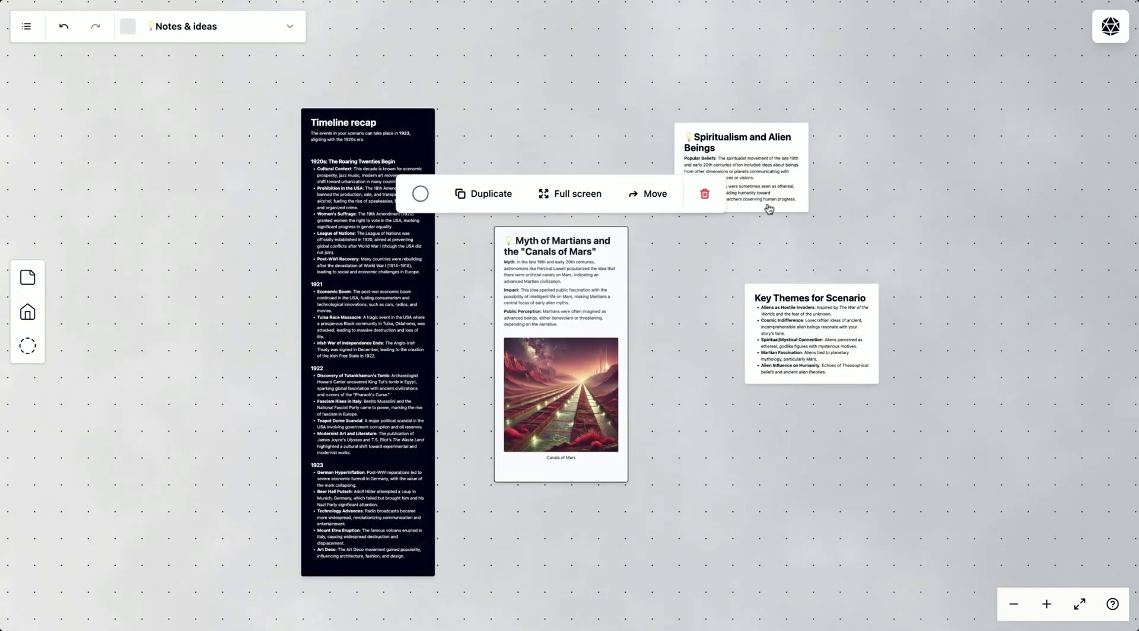
click(769, 209)
click(791, 349)
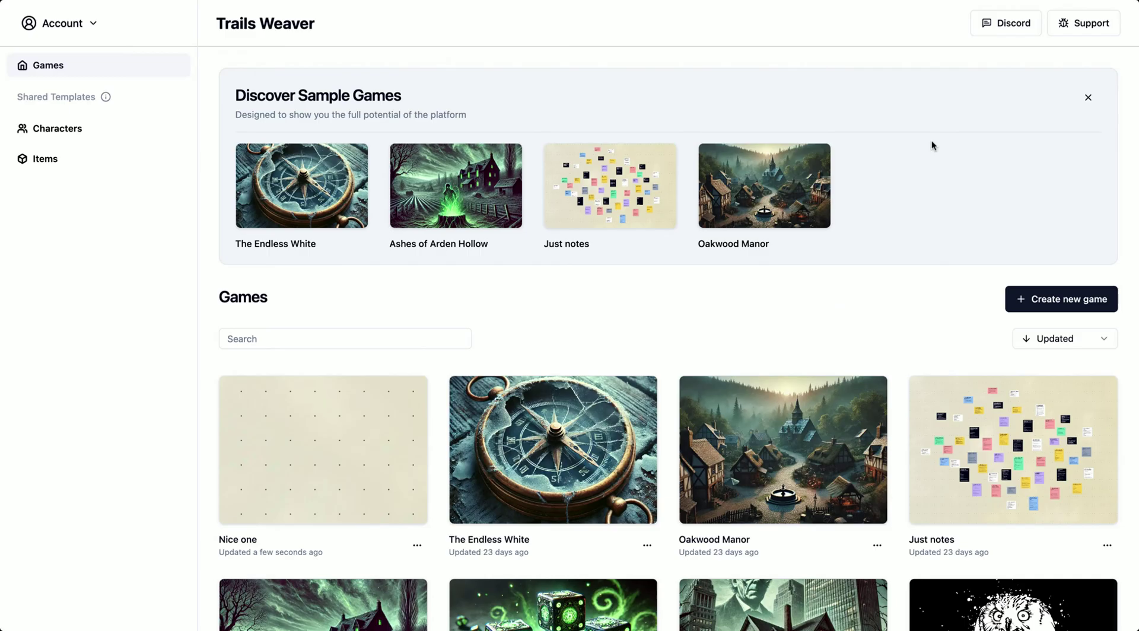
Step: Create a new game and shift its starting location card slightly up and to the right
click(1062, 299)
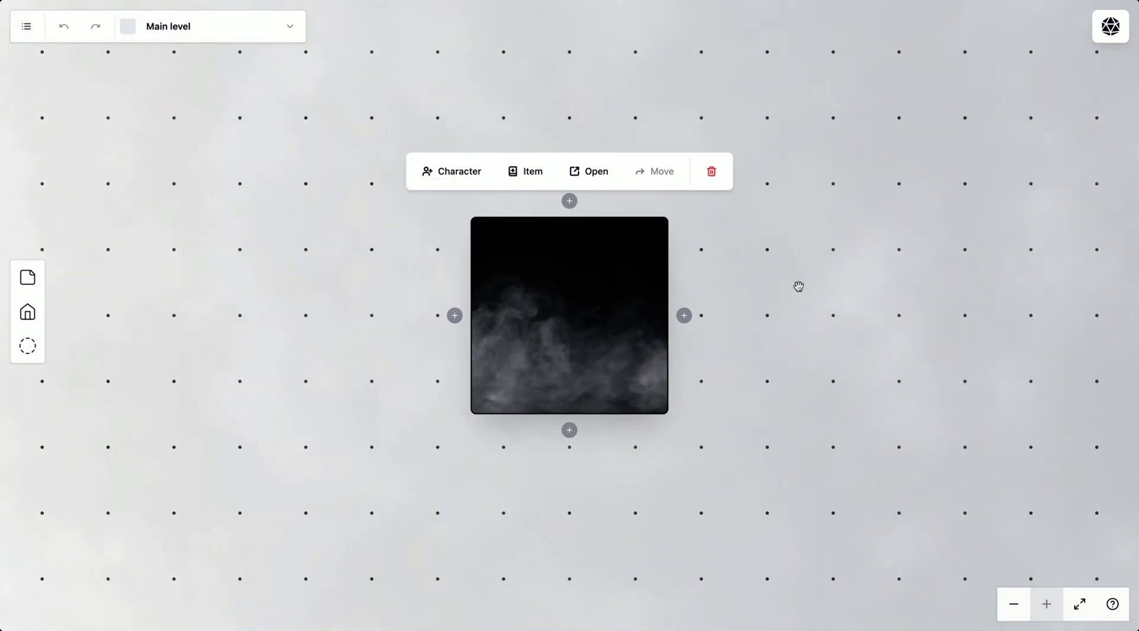
mouse_move(646, 308)
mouse_down()
mouse_move(634, 316)
mouse_move(646, 297)
mouse_up()
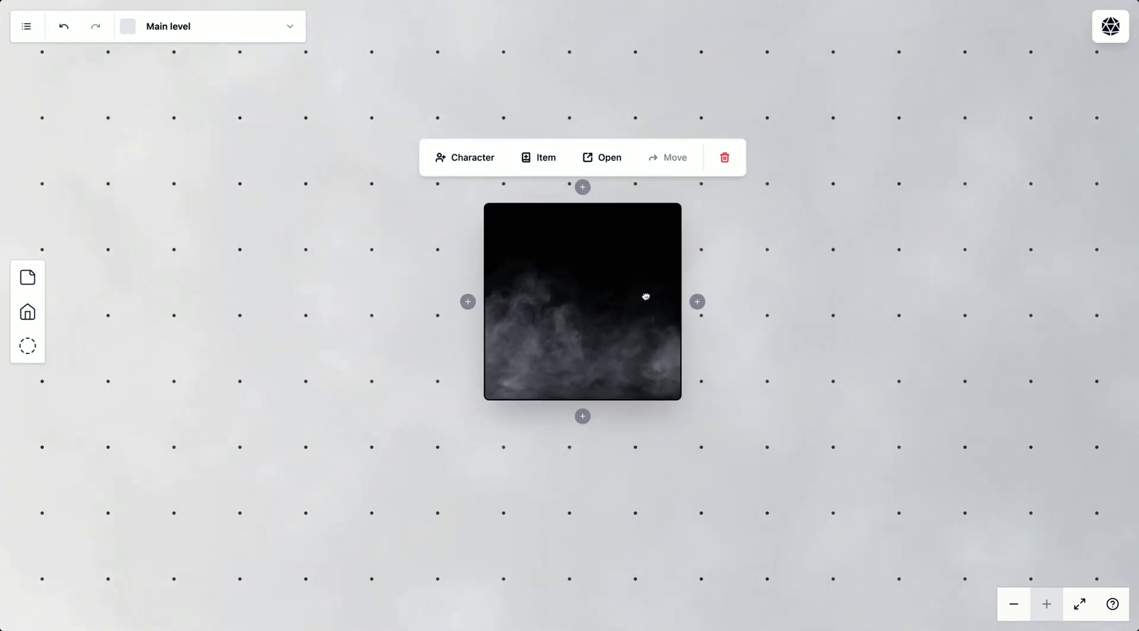
Step: Open the starting location's details and name it "Tavern"
click(602, 157)
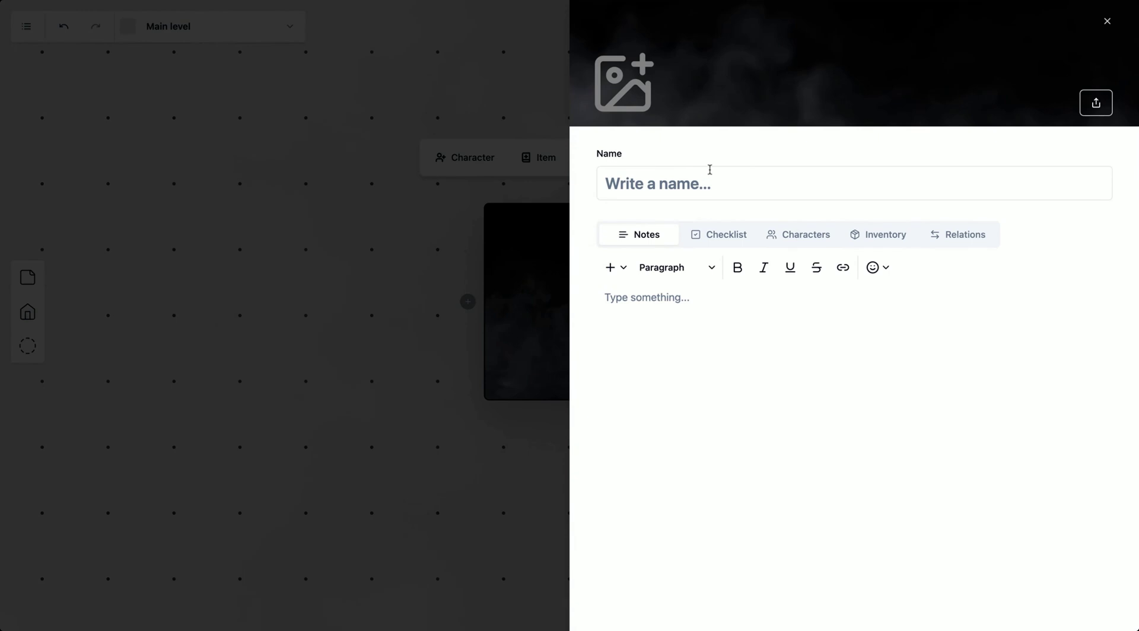
click(708, 177)
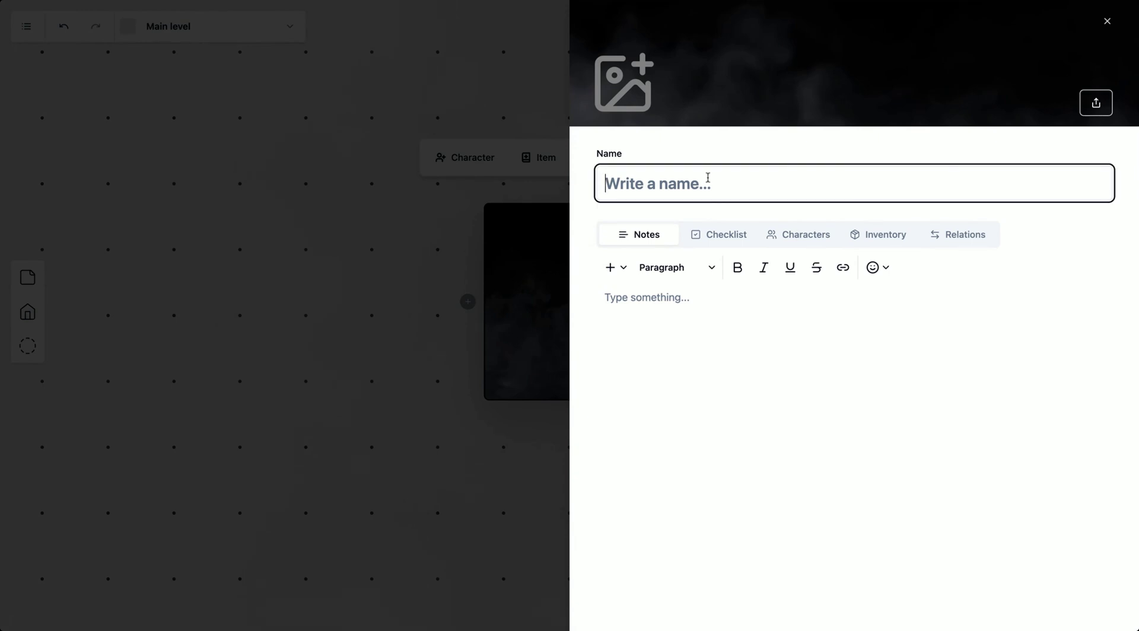
text(Tavern)
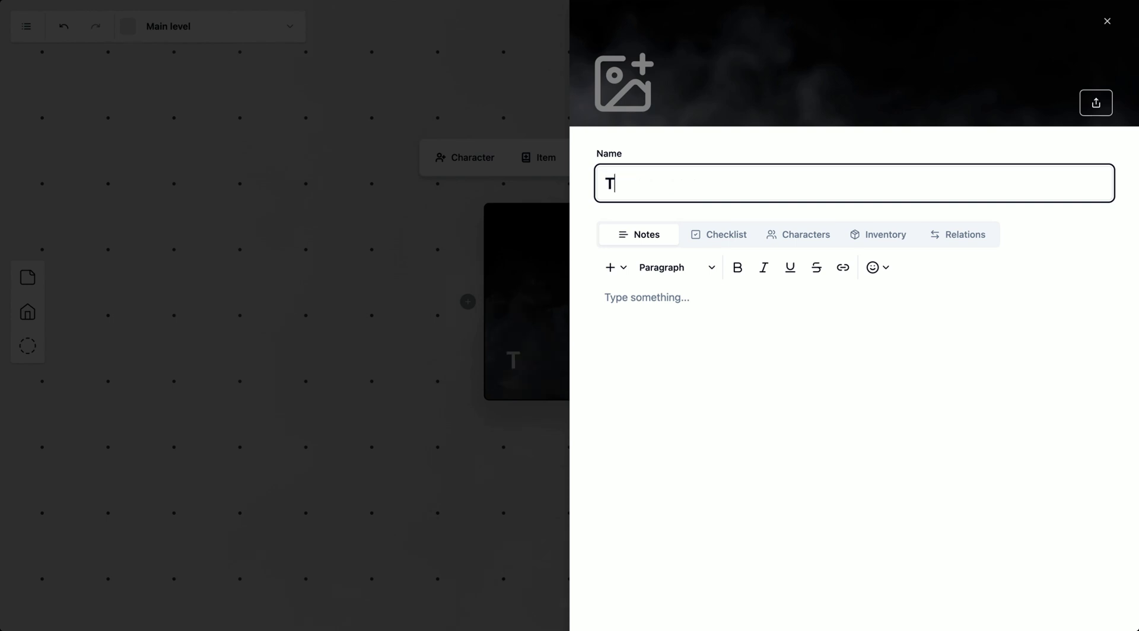
click(726, 140)
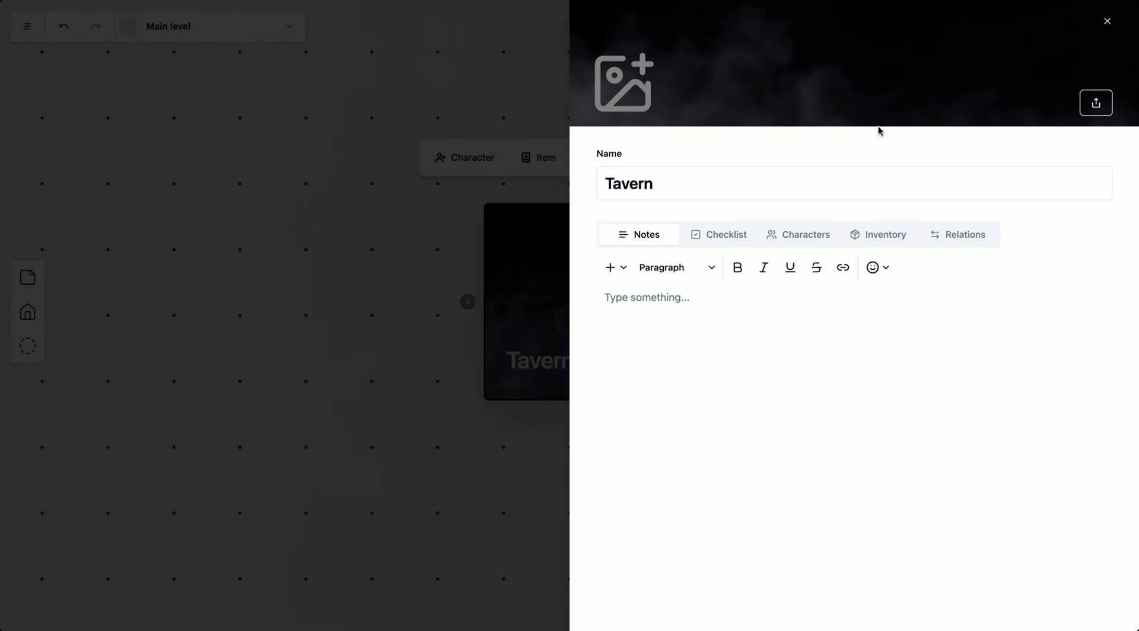
Step: Add the inn picture to the Tavern from the copied image link and view it enlarged
click(641, 92)
click(712, 63)
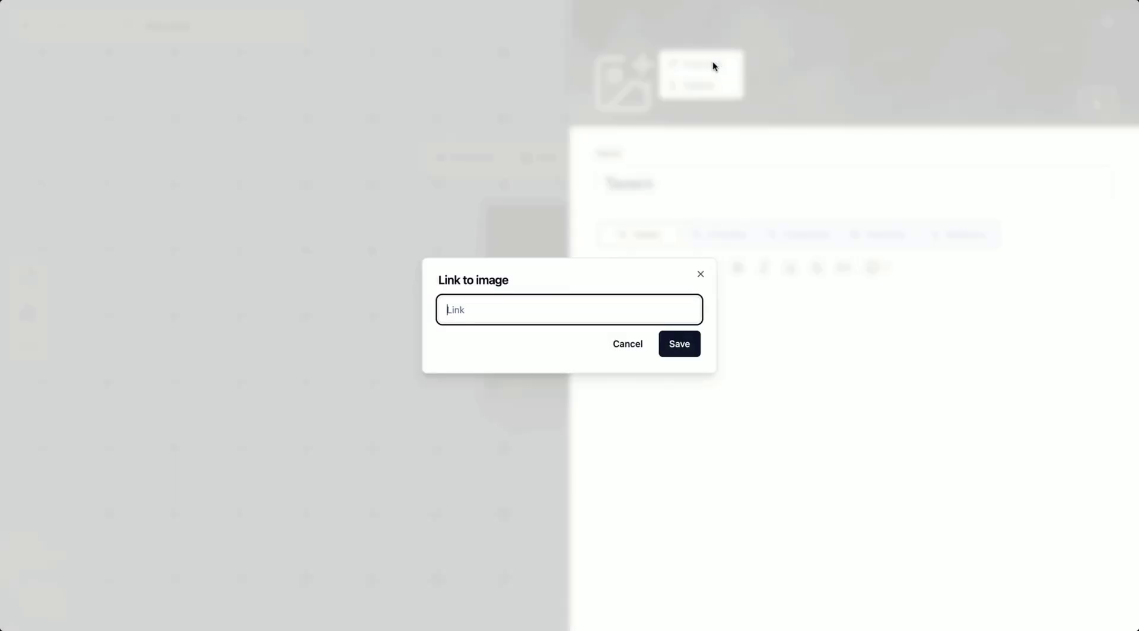
key(ctrl+v)
click(679, 341)
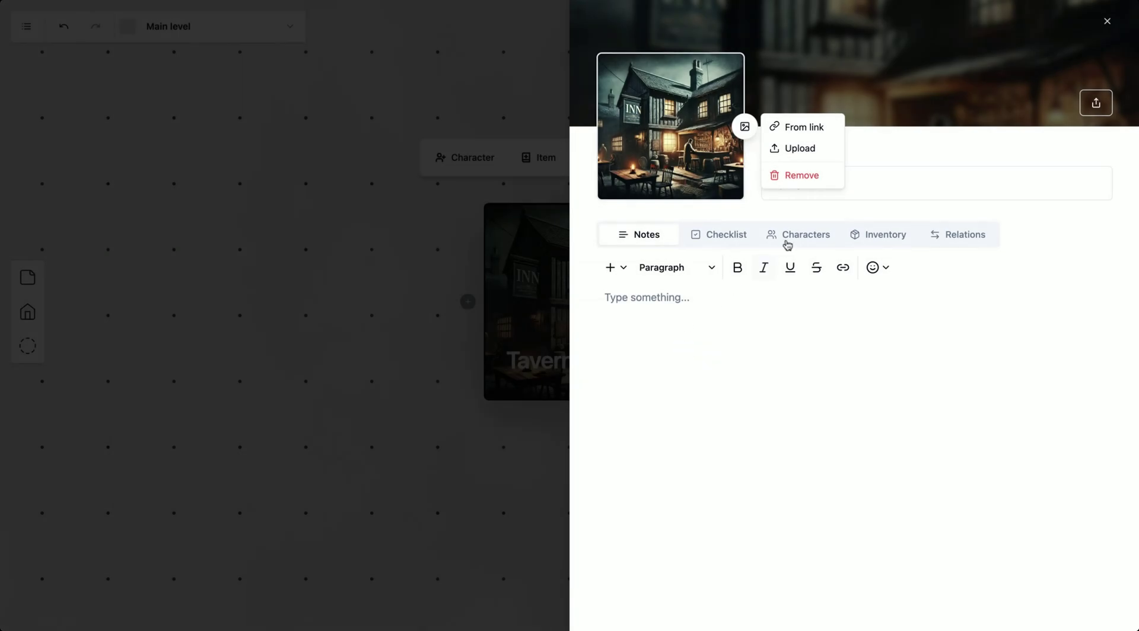
click(671, 136)
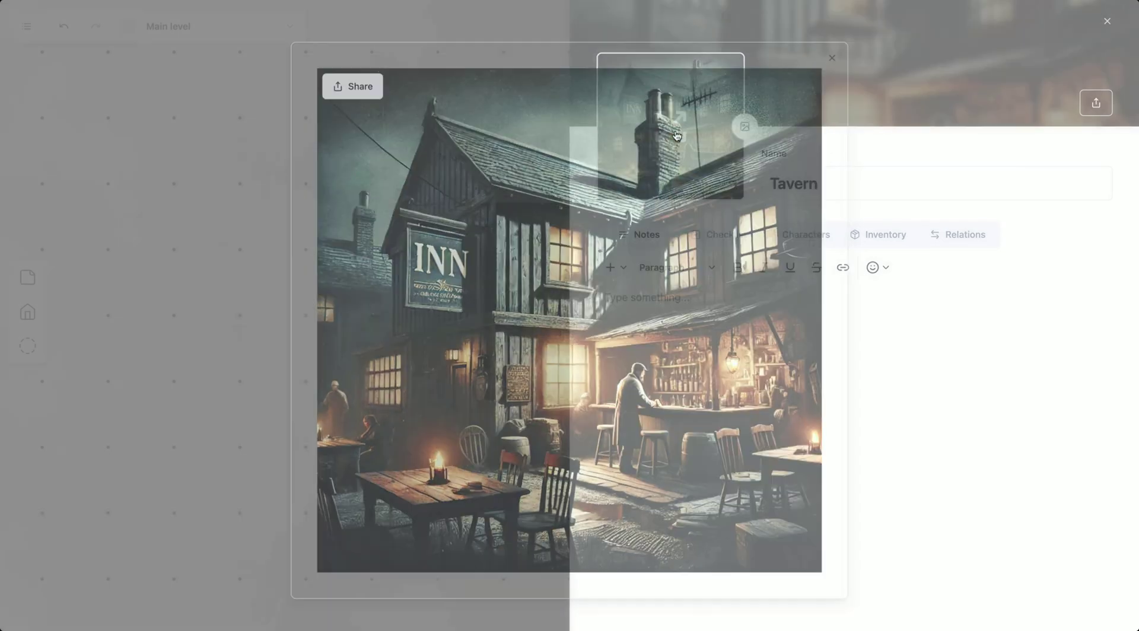
click(870, 132)
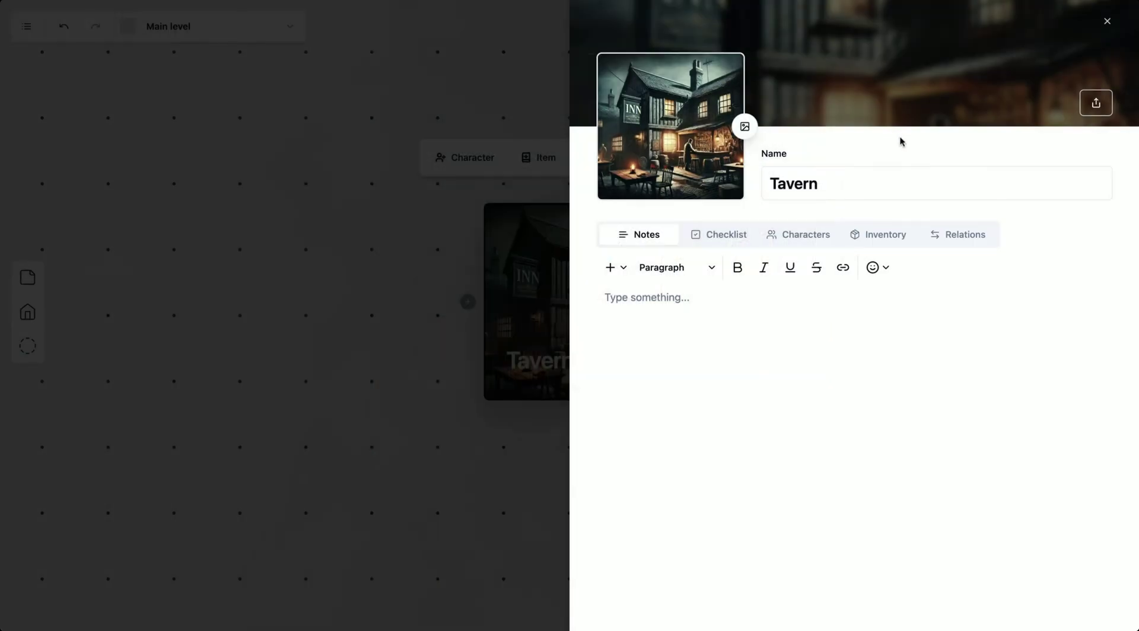
Step: Write a two-paragraph Tavern description in its notes, starting "The inn is a modest, two-story building with a sloping roof"
click(735, 326)
text(The inn is a modest, two-story building with a sloping roof and faded wooden shingles. A dim lantern hangs above the entrance, casting a warm but weak glow onto the dirt path leading inside. The interior is rustic and cozy, with a large stone fireplace crackling softly in one corner. The air is thick with the smell of aged wood, pipe smoke, and faint traces of stew from the kitchen. Wooden tables and chairs are scattered around the main room, their surfaces nicked and scratched from years of use. The inn feels safe, but only just—the kind of place where the walls are thick enough to keep out the night, but not its whispers.)
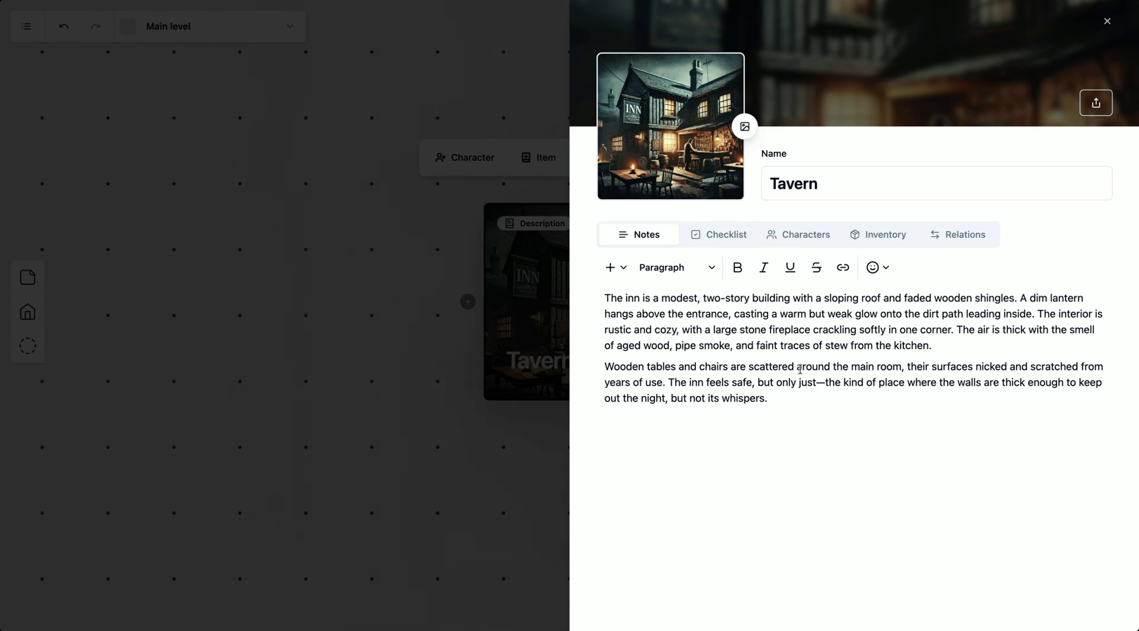
Step: Make "Wooden tables and chairs are scattered around the main room" bold, italic and underlined
drag(898, 367, 605, 367)
click(737, 336)
click(763, 336)
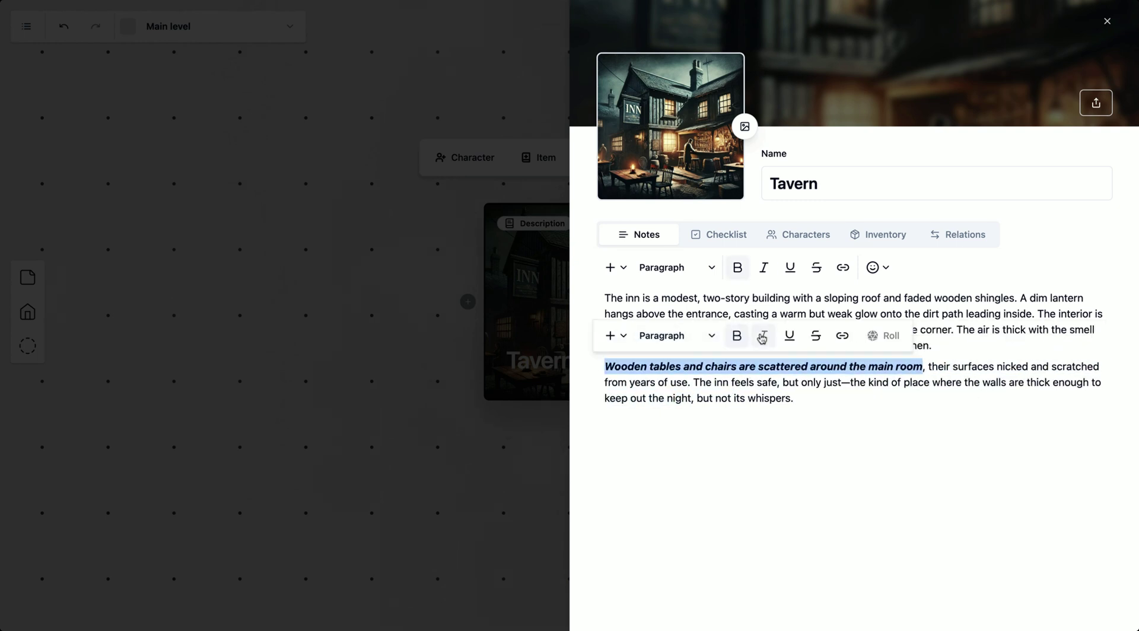
click(789, 336)
click(811, 396)
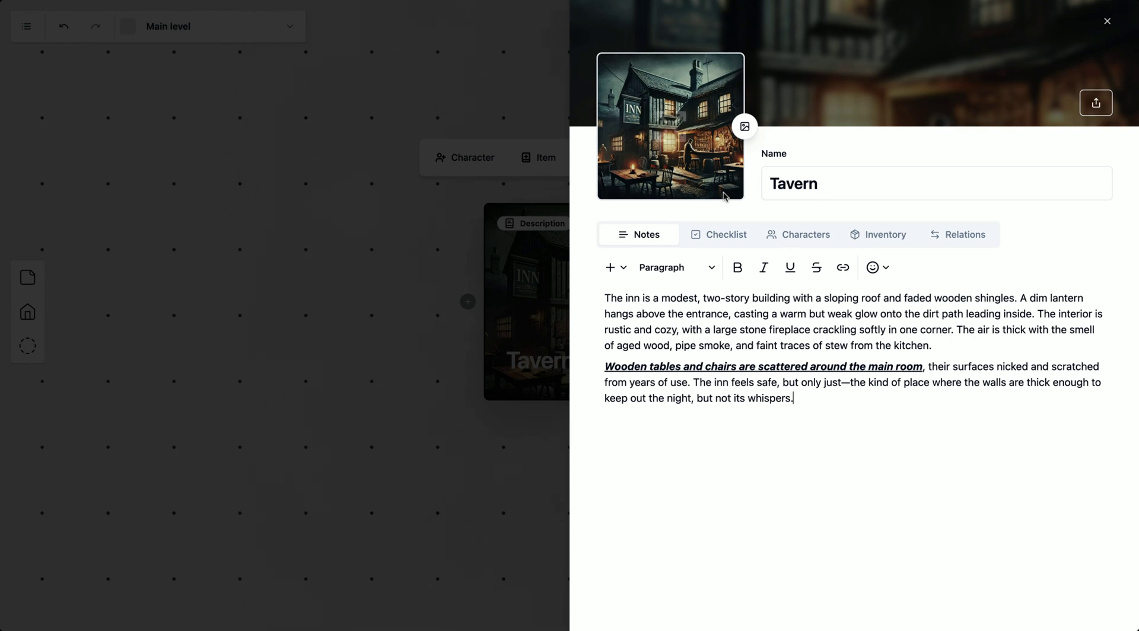
Step: Create a checklist entry for the Tavern, then add a second entry and delete it
click(724, 234)
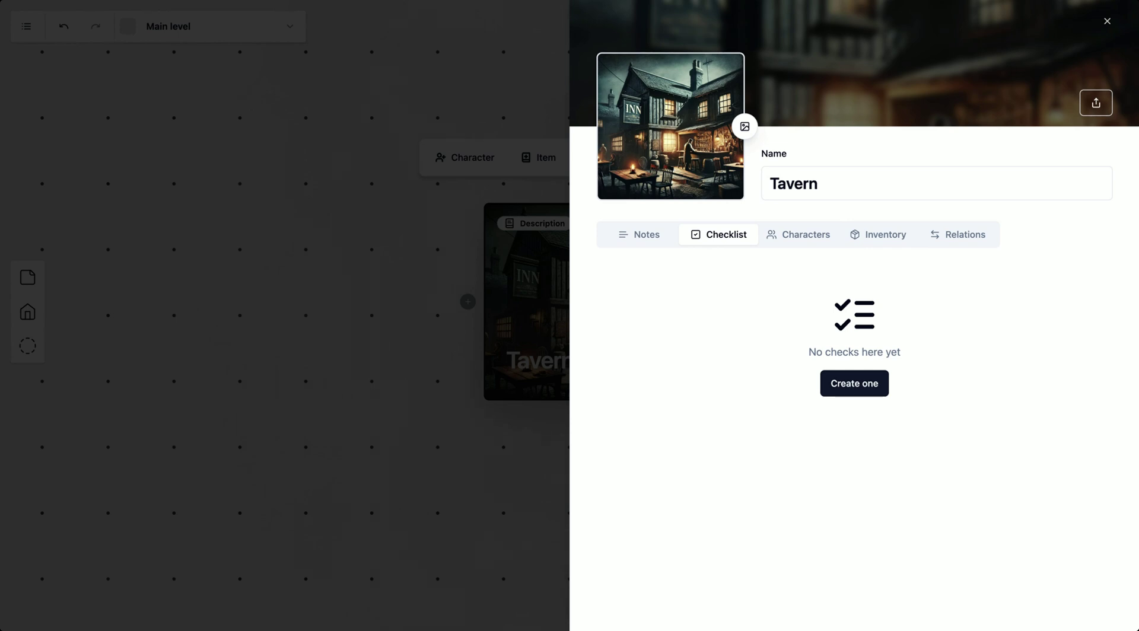
click(854, 379)
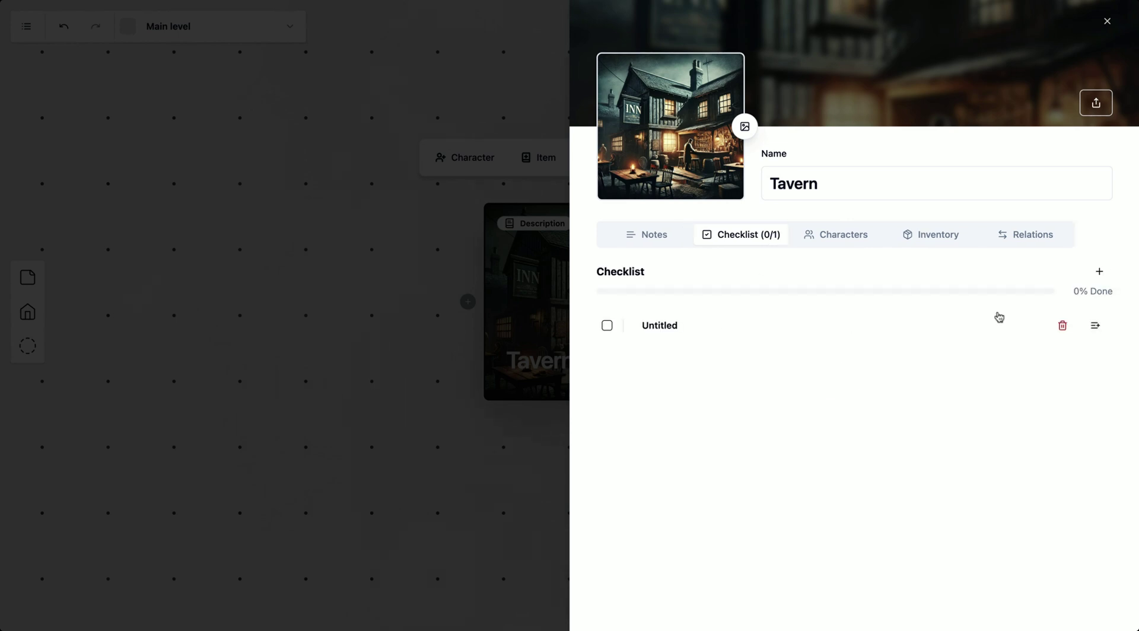
click(1101, 277)
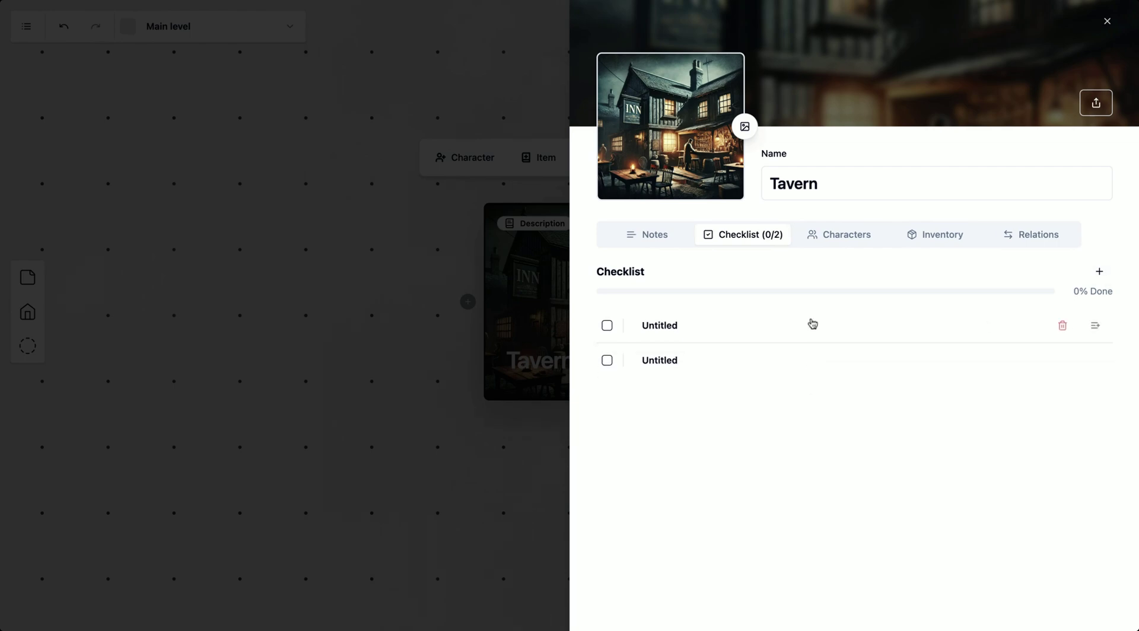
click(1061, 361)
click(693, 352)
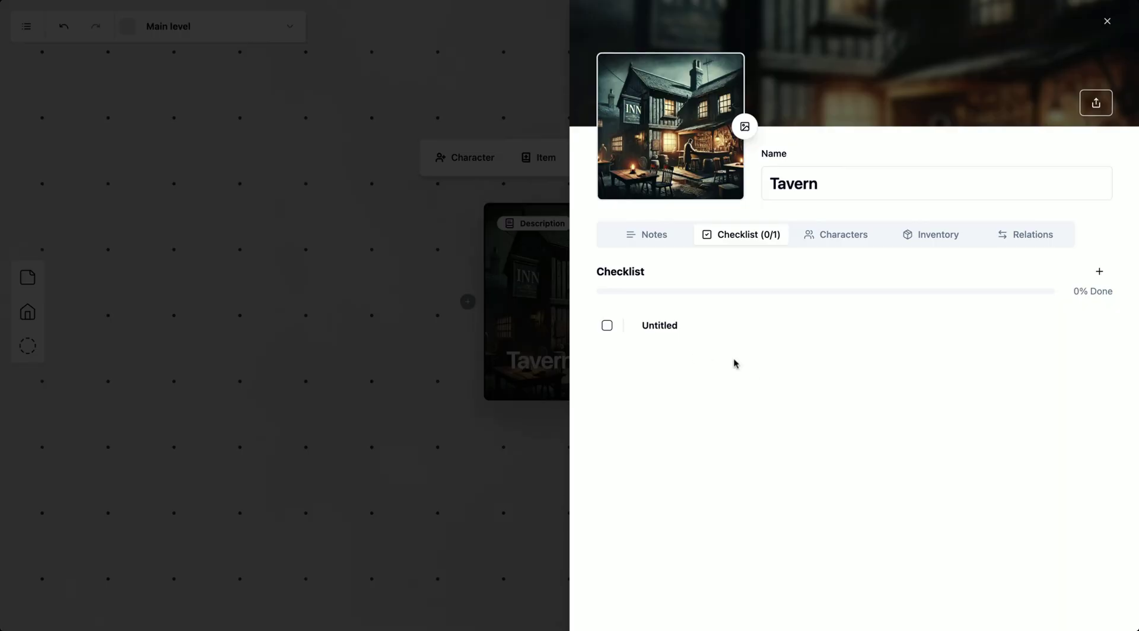
Step: Name the remaining Tavern checklist entry "Investigate the guestbook"
click(656, 328)
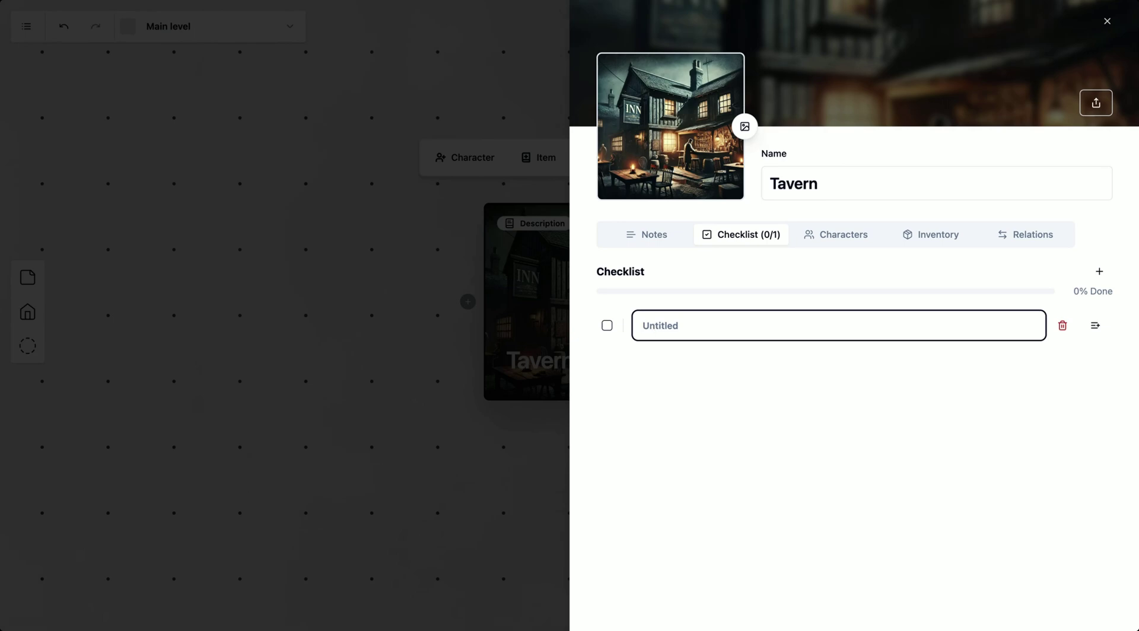
text(Investiga)
key(BackSpace)
text(gate the guestbook)
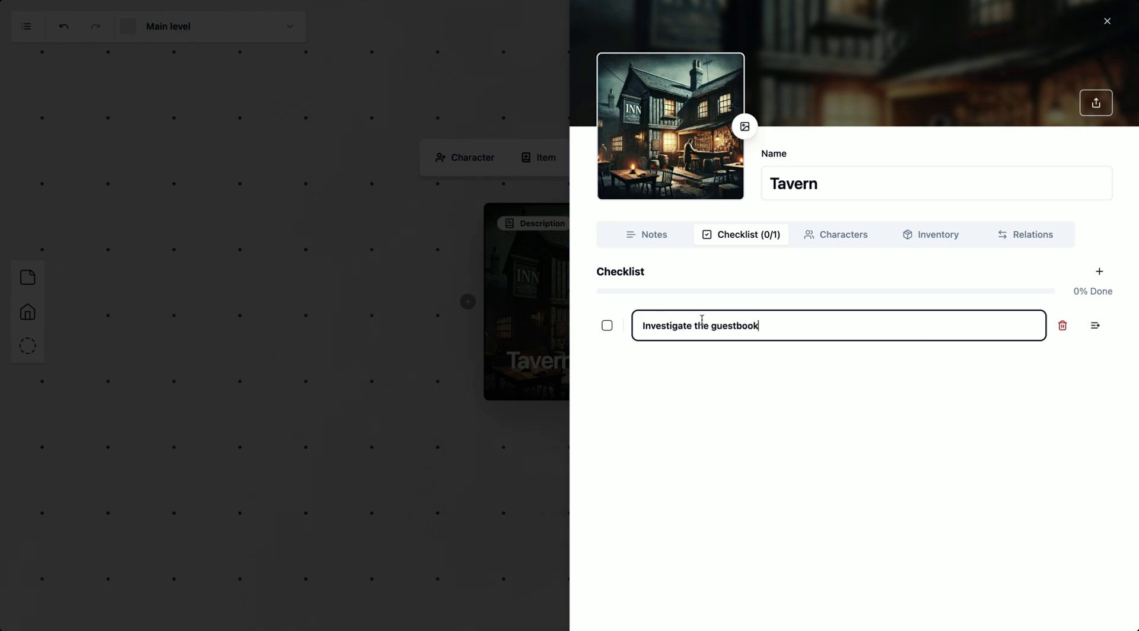
key(Return)
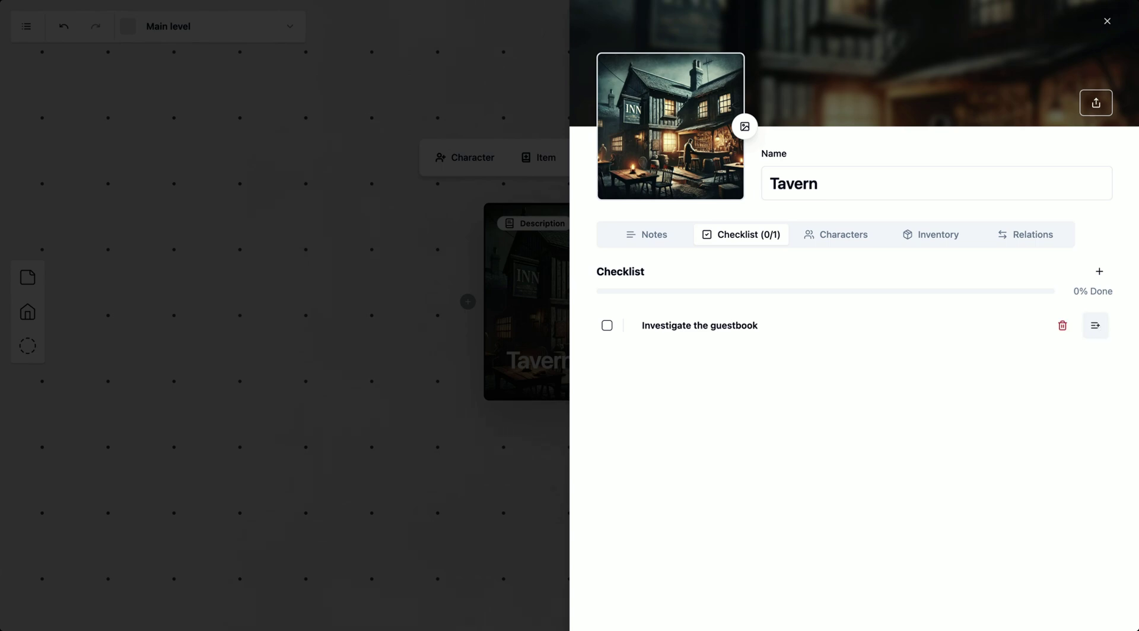
Step: Add a note to the guestbook check starting "Reveals a note from a traveler warning future guests to avoid the Gardner Farm", and close the Tavern's details
click(1095, 325)
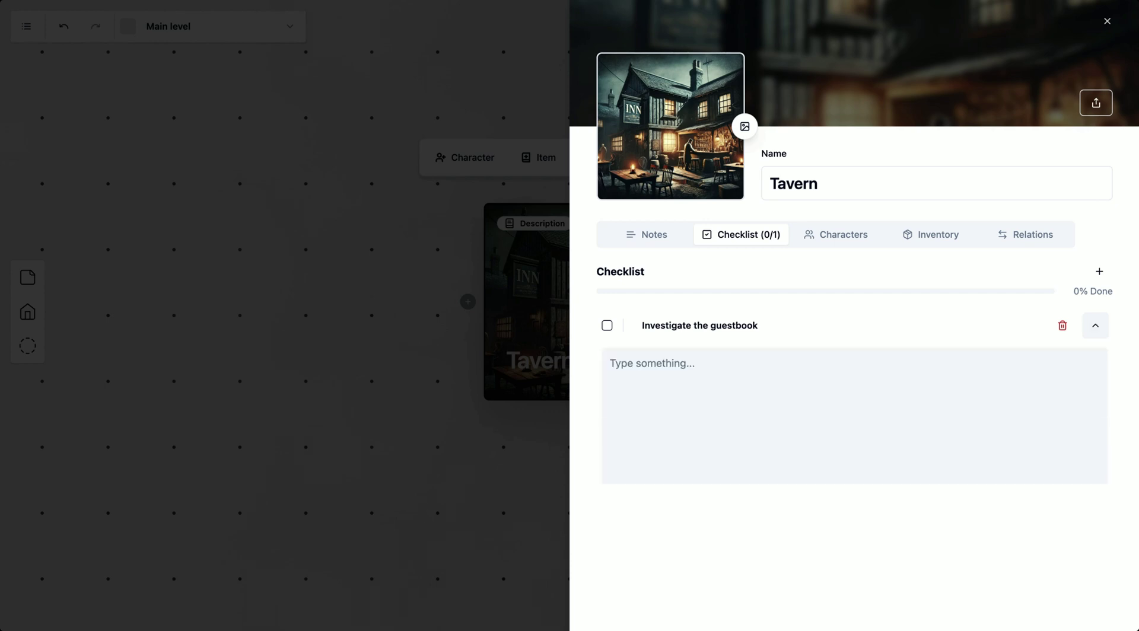
click(966, 383)
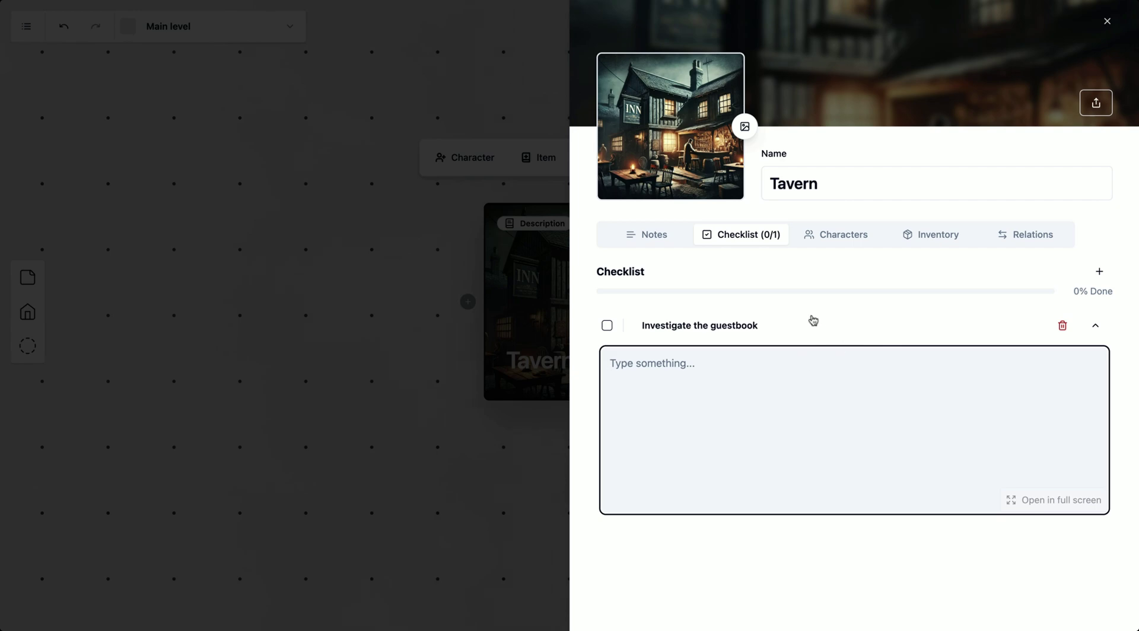
text(Reveals a note from a traveler warning future guests to avoid the Gardner Farm. Several entries describe hearing strange noises and seeing lights during their stay.)
click(1095, 327)
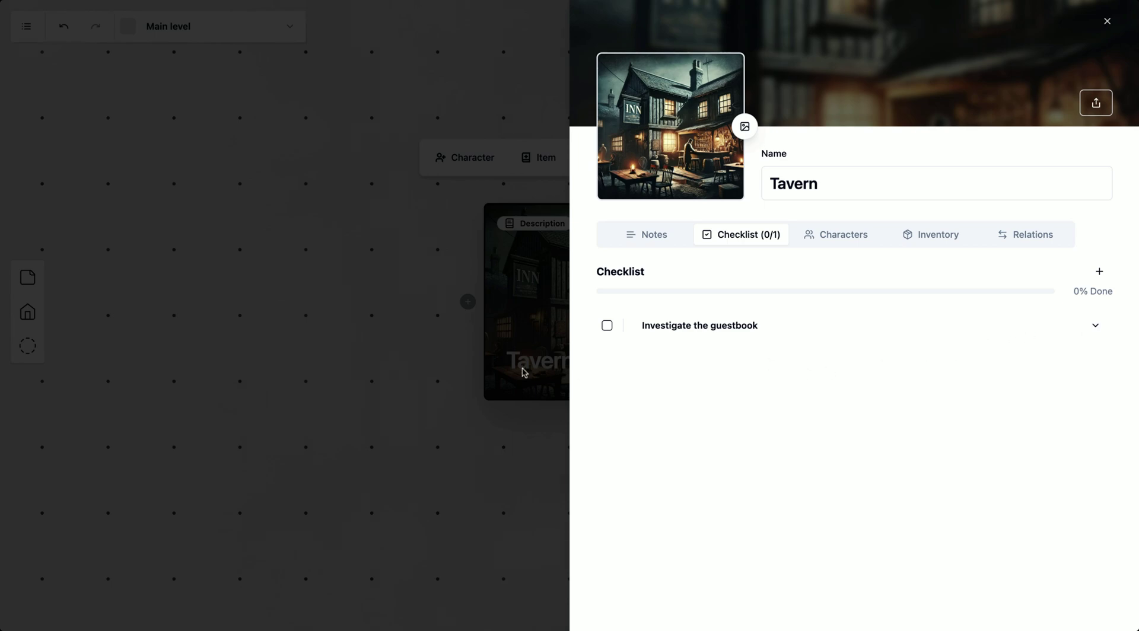
click(526, 395)
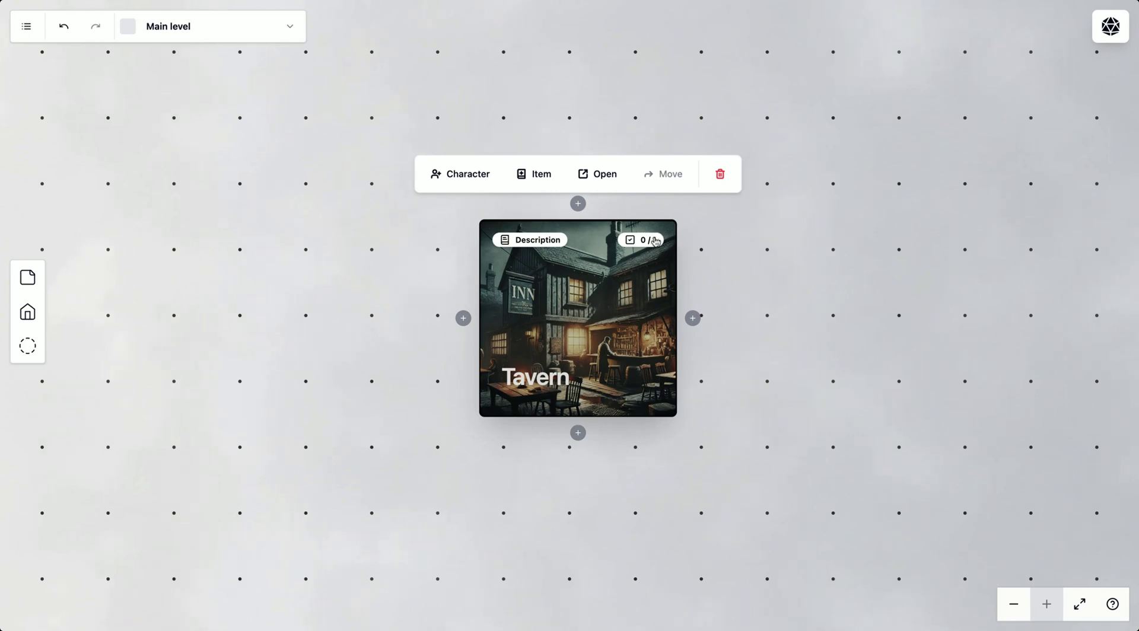
Step: Reopen the Tavern's checklist, mark "Investigate the guestbook" as done, and return to the board
click(637, 343)
click(757, 236)
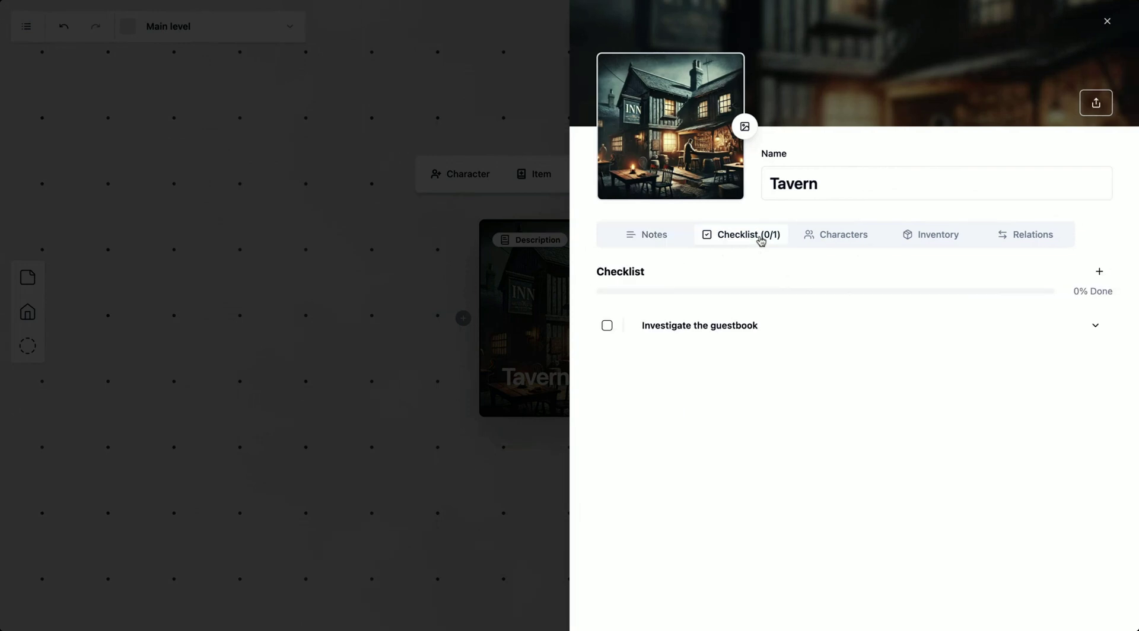
click(608, 326)
click(508, 488)
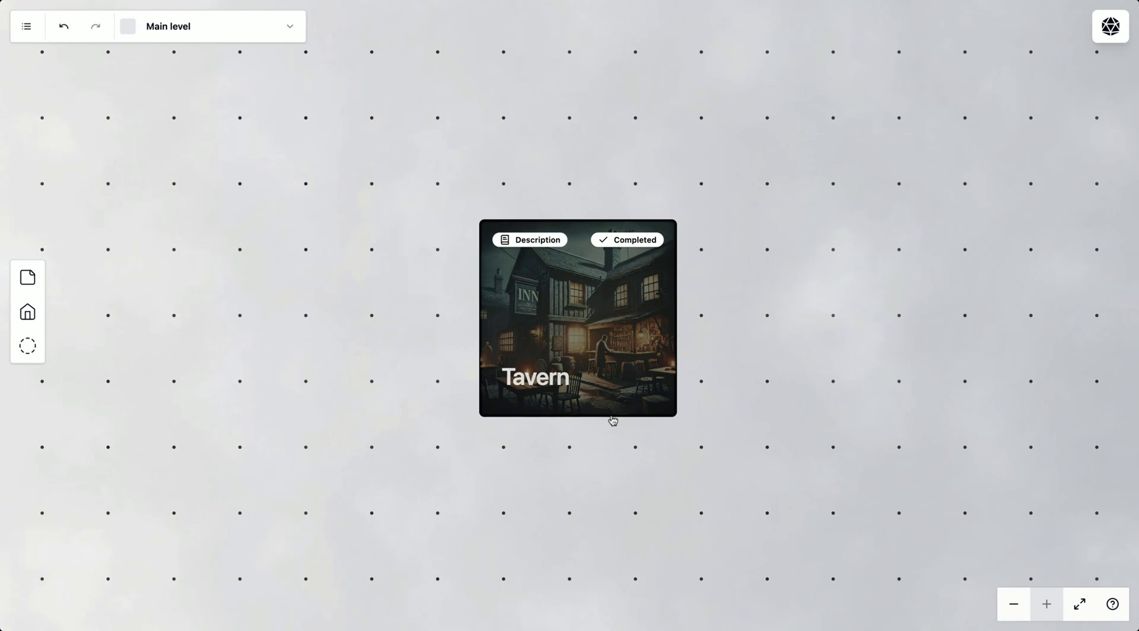
Step: Create a new character located at the Tavern and open its details
mouse_move(639, 396)
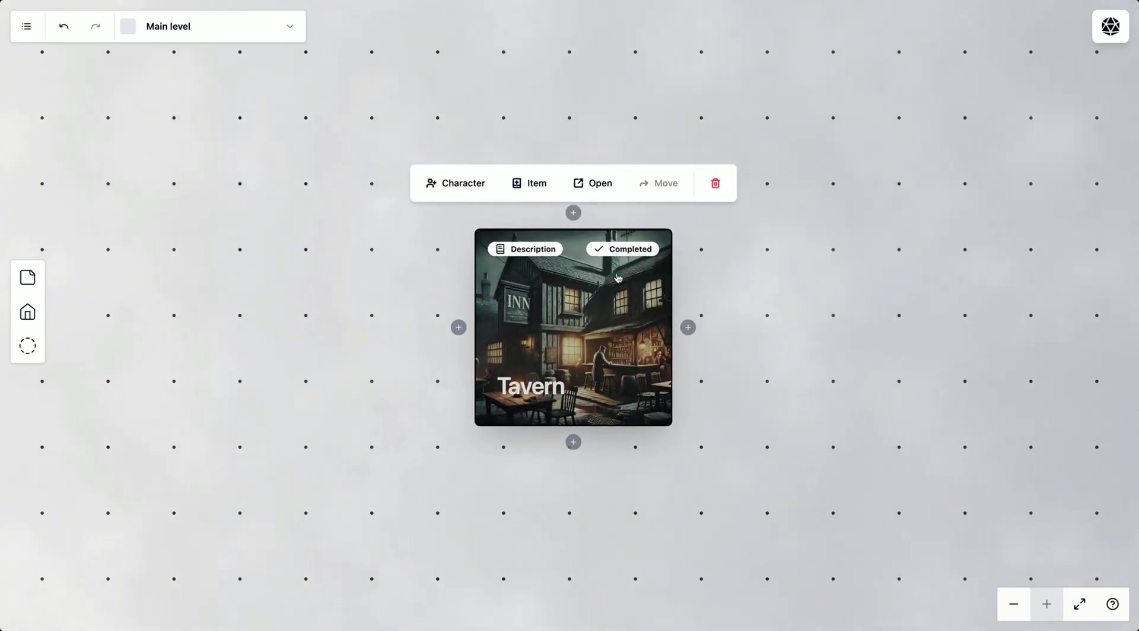
click(646, 300)
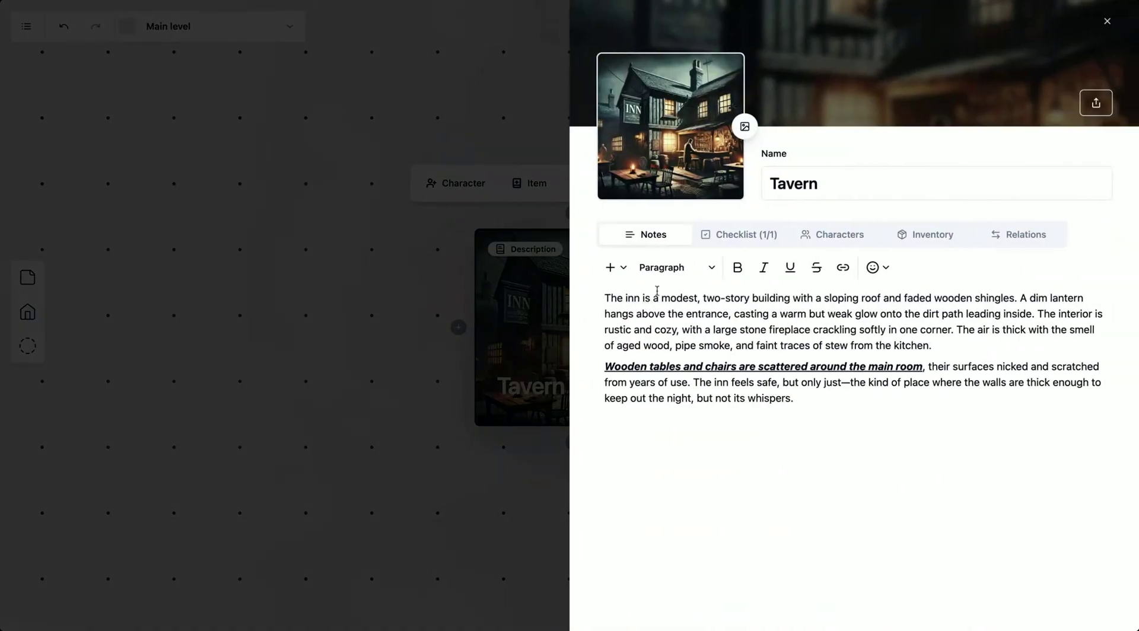
click(736, 237)
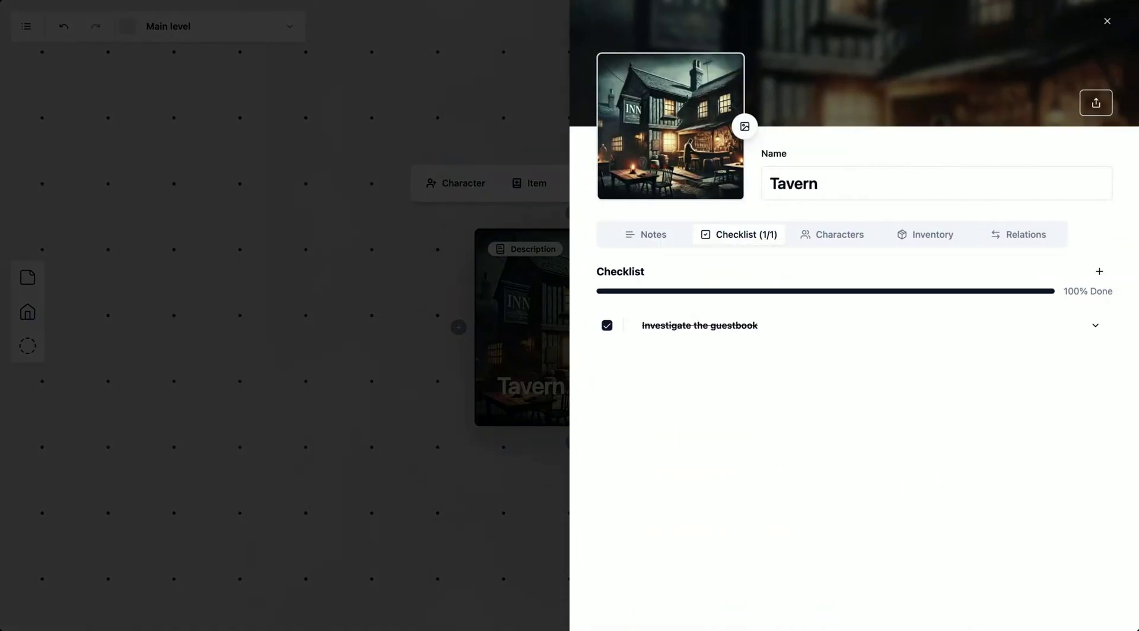
click(812, 248)
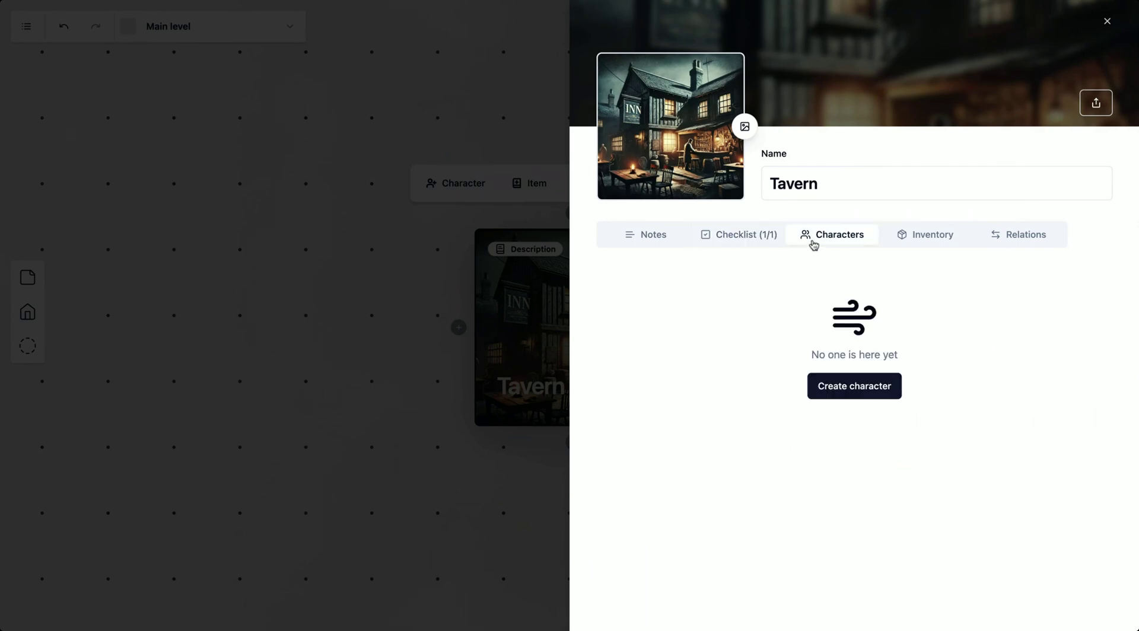
click(859, 389)
click(684, 291)
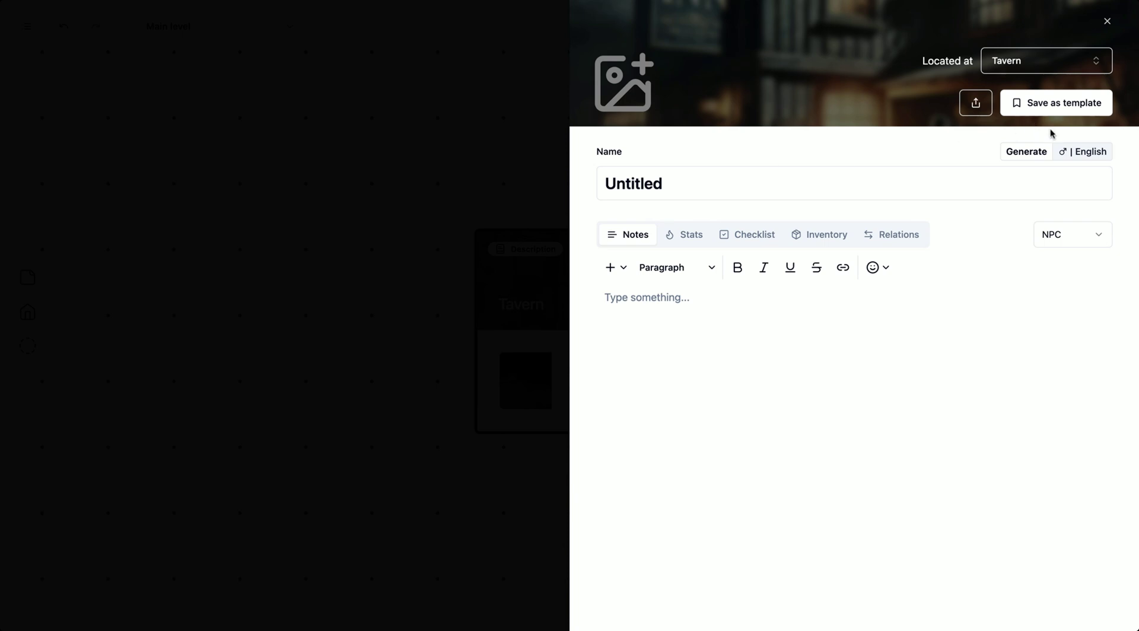
Step: Search the name generator's cultures for "span" and set the character's name culture to Spanish
click(1066, 151)
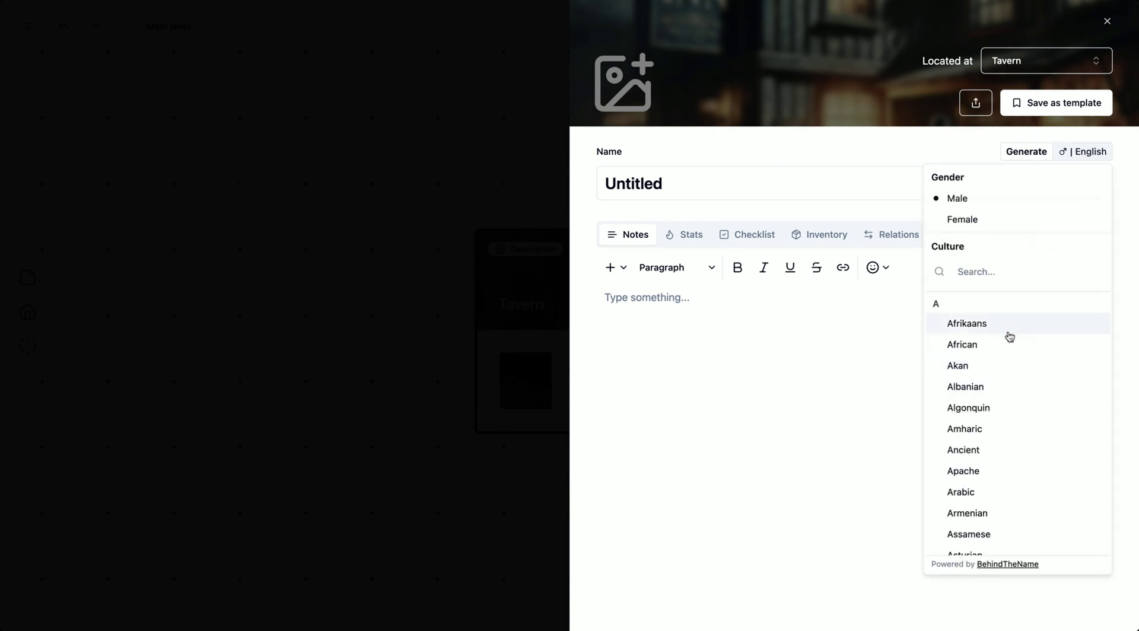
click(983, 219)
click(982, 207)
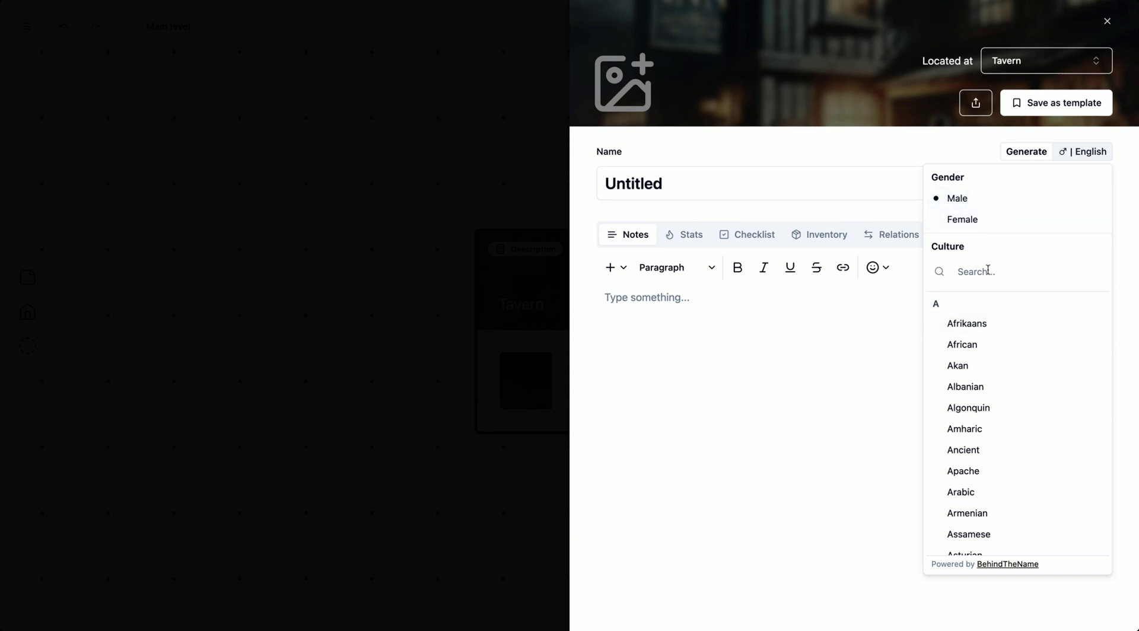
scroll(998, 415, down, 2)
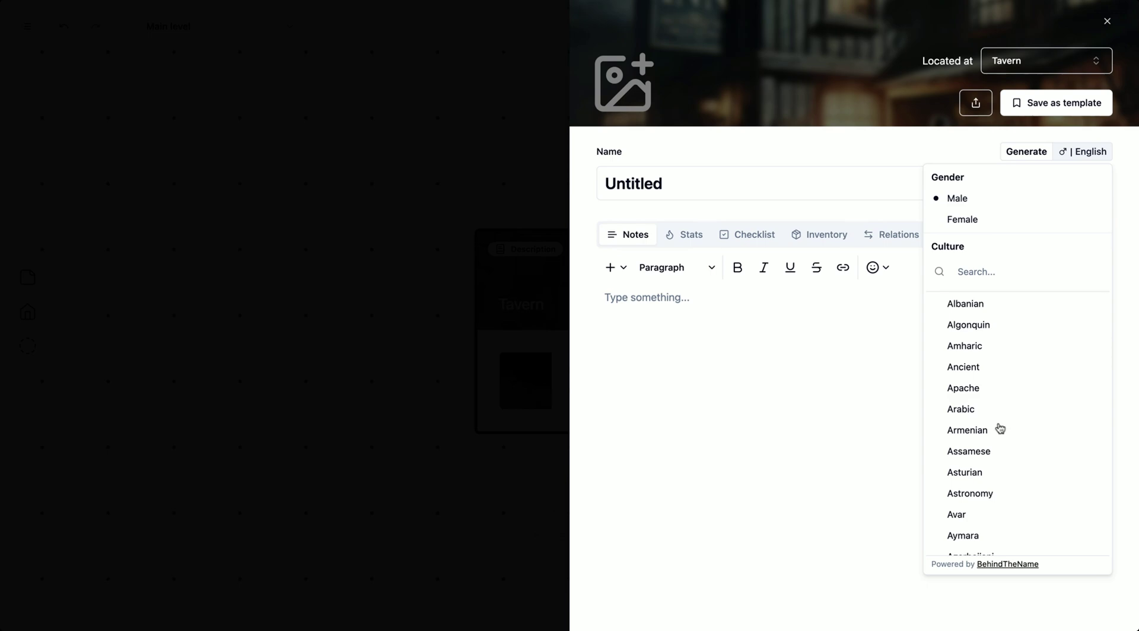
scroll(1001, 428, up, 3)
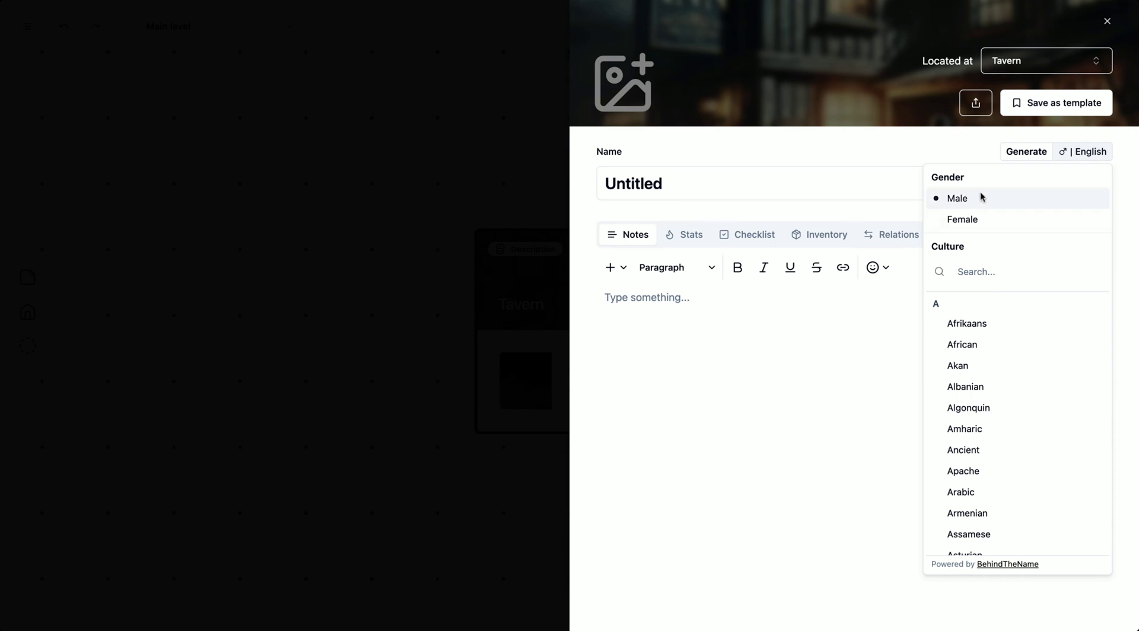
click(990, 272)
text(span)
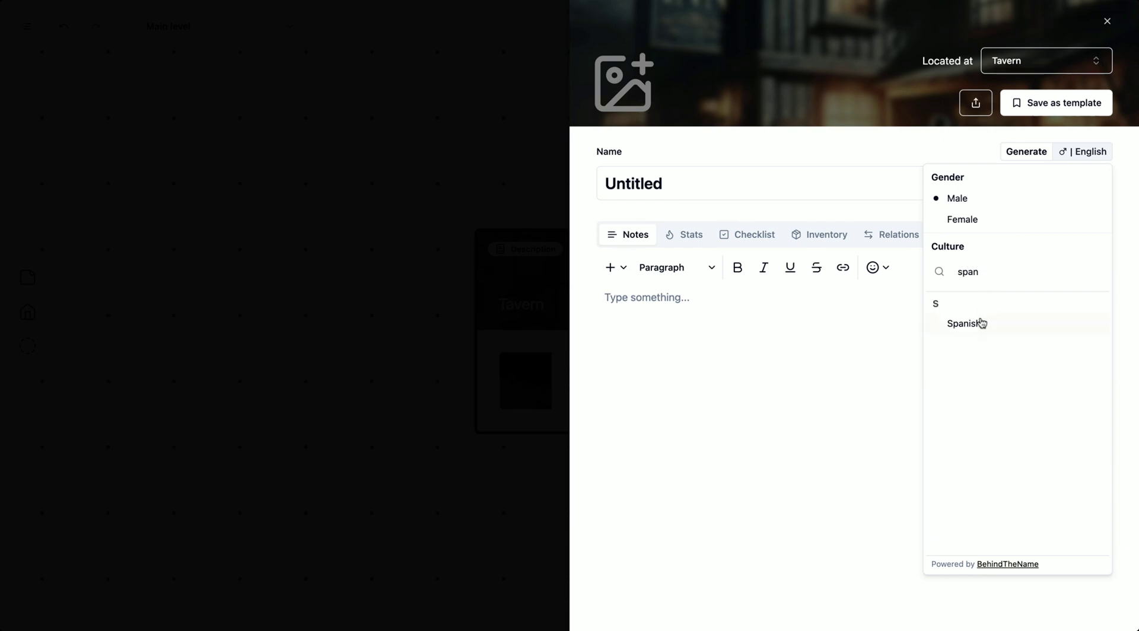
click(966, 324)
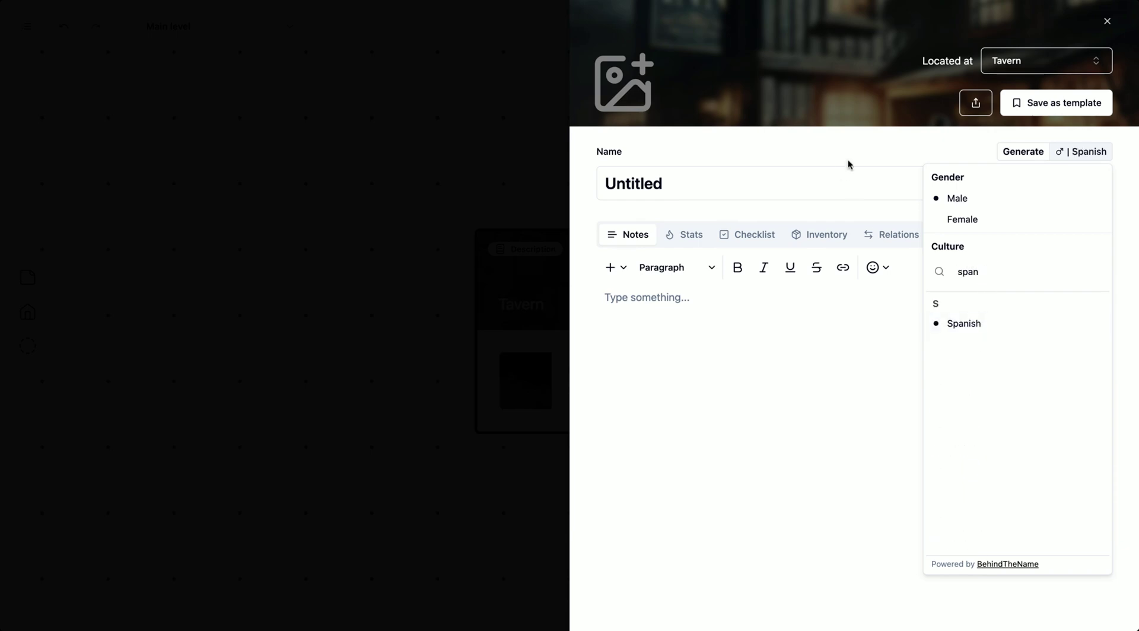
click(849, 163)
Step: Generate a Spanish male name for the character and regenerate it twice
click(1018, 151)
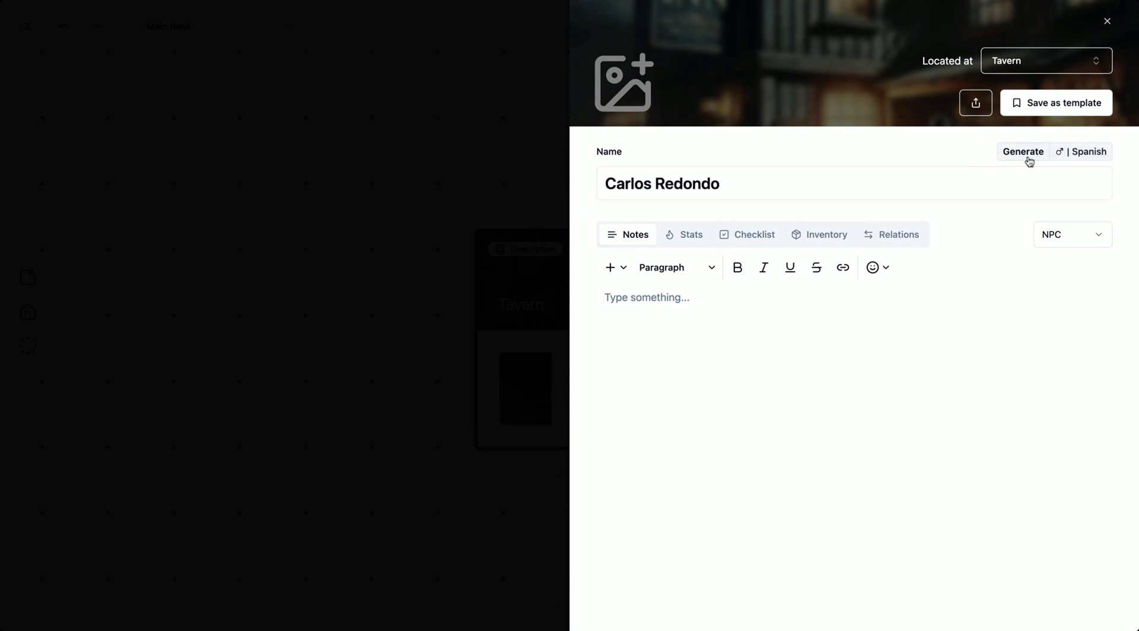
click(1027, 159)
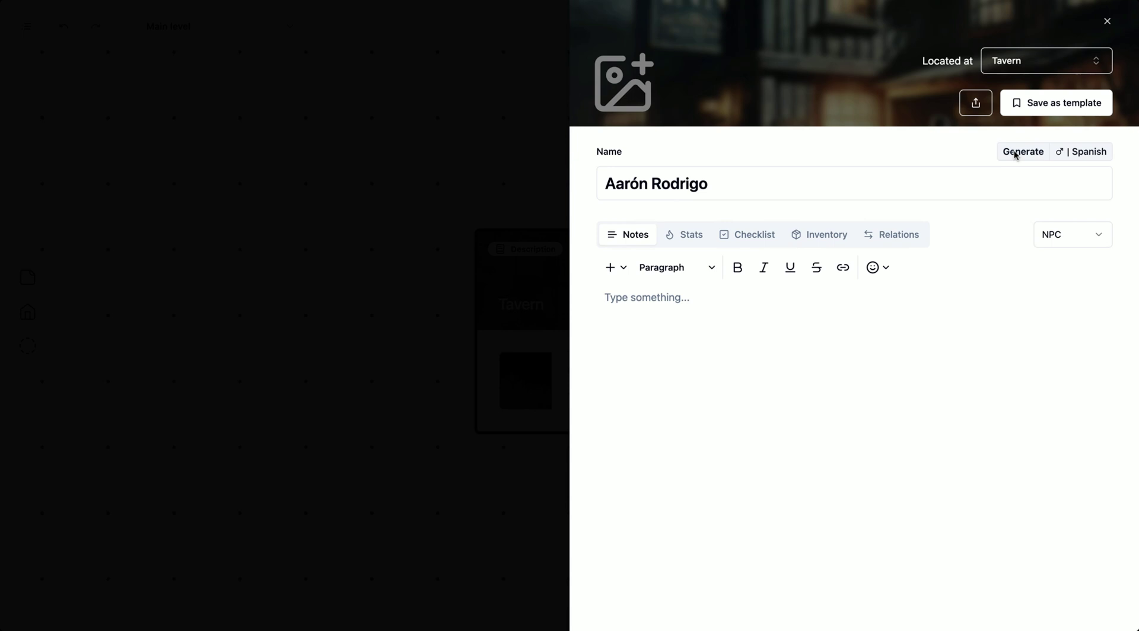
click(1022, 150)
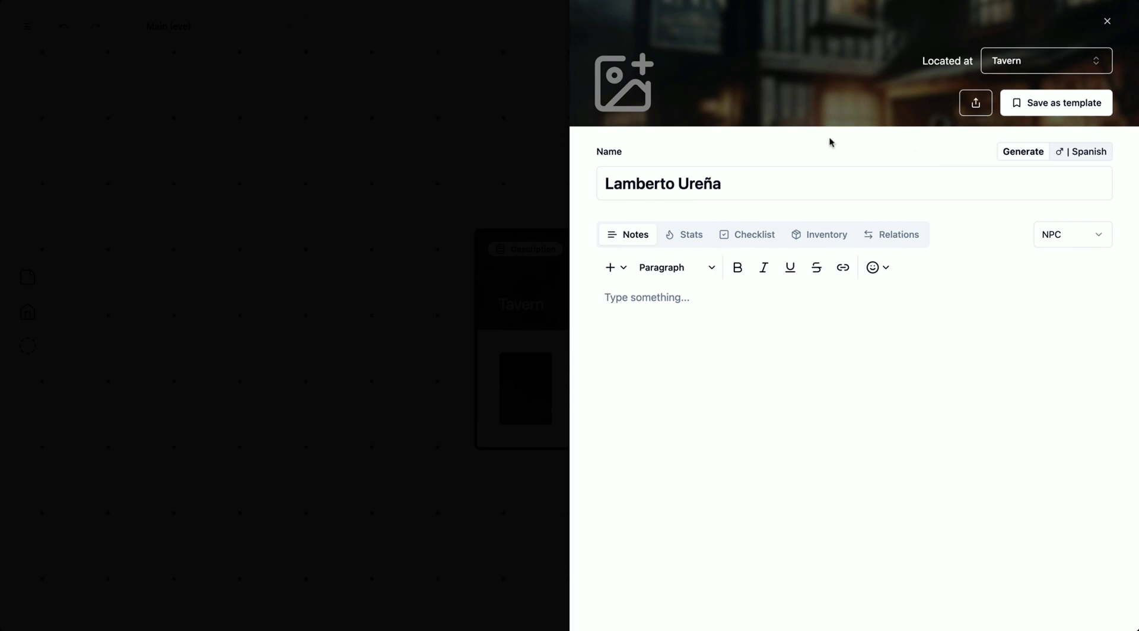
Step: Choose the bearded innkeeper image from the gallery as the character's avatar and write a two-paragraph innkeeper description in the notes
click(651, 91)
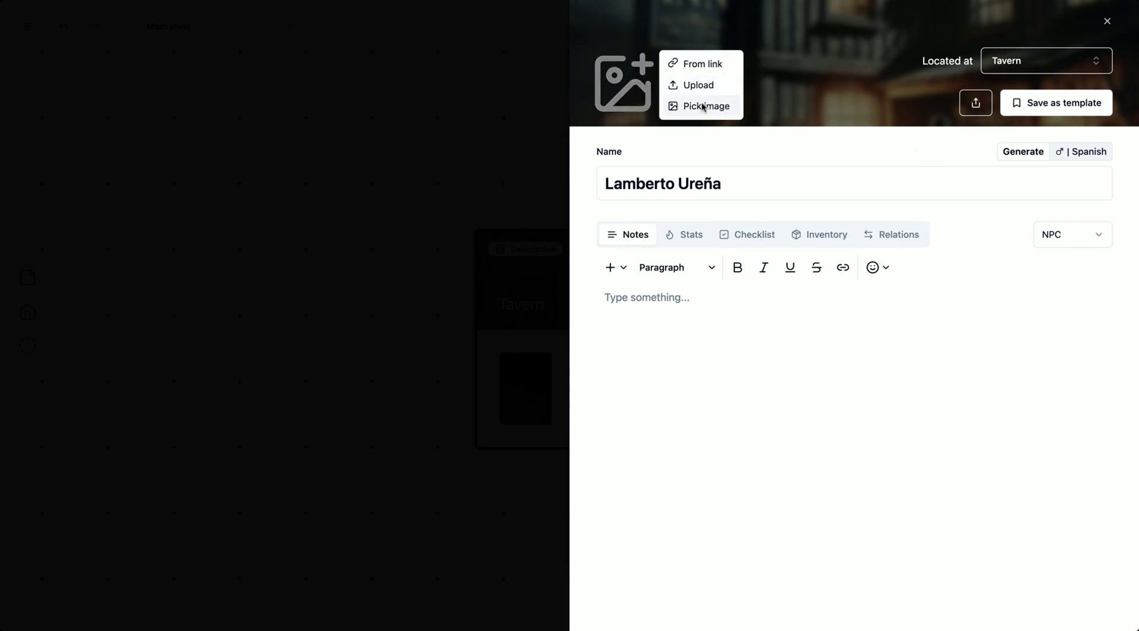
click(702, 106)
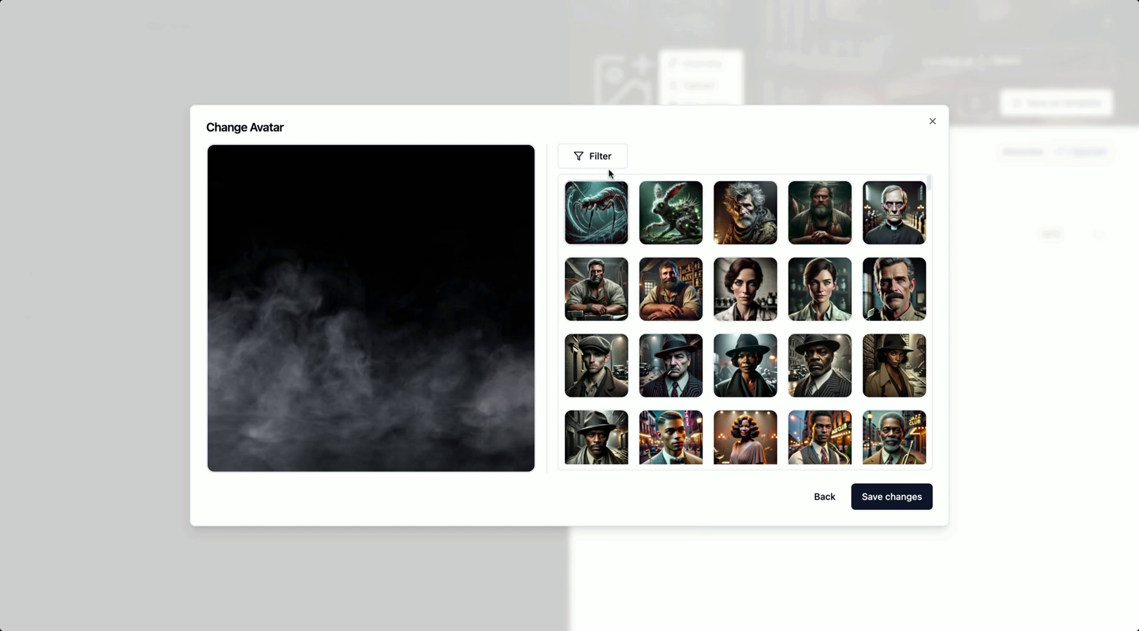
click(697, 307)
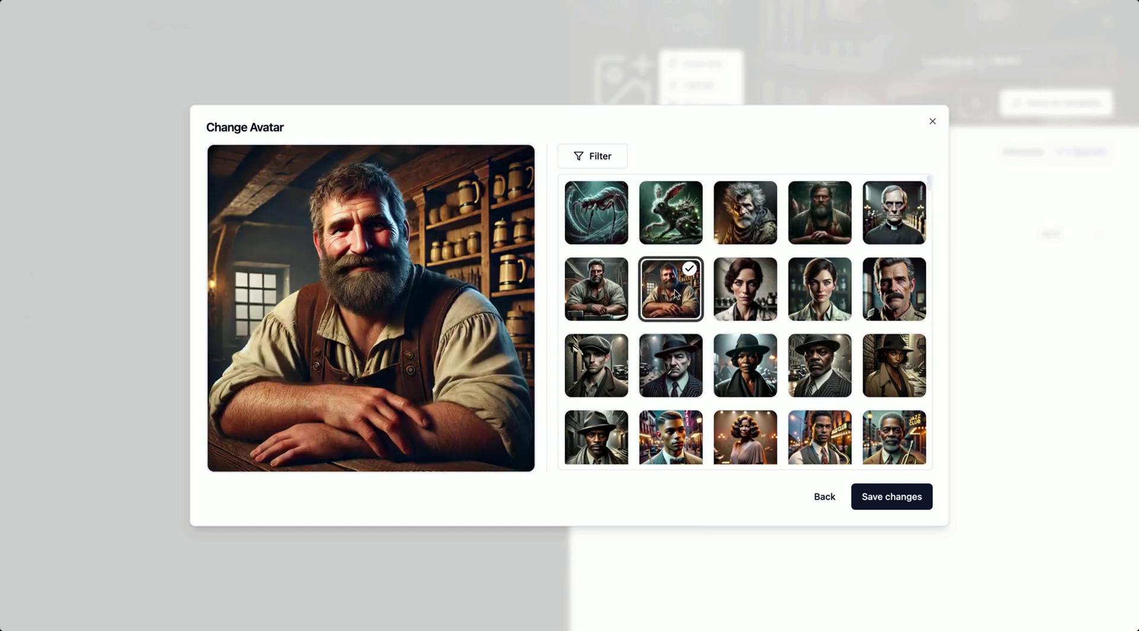
click(884, 495)
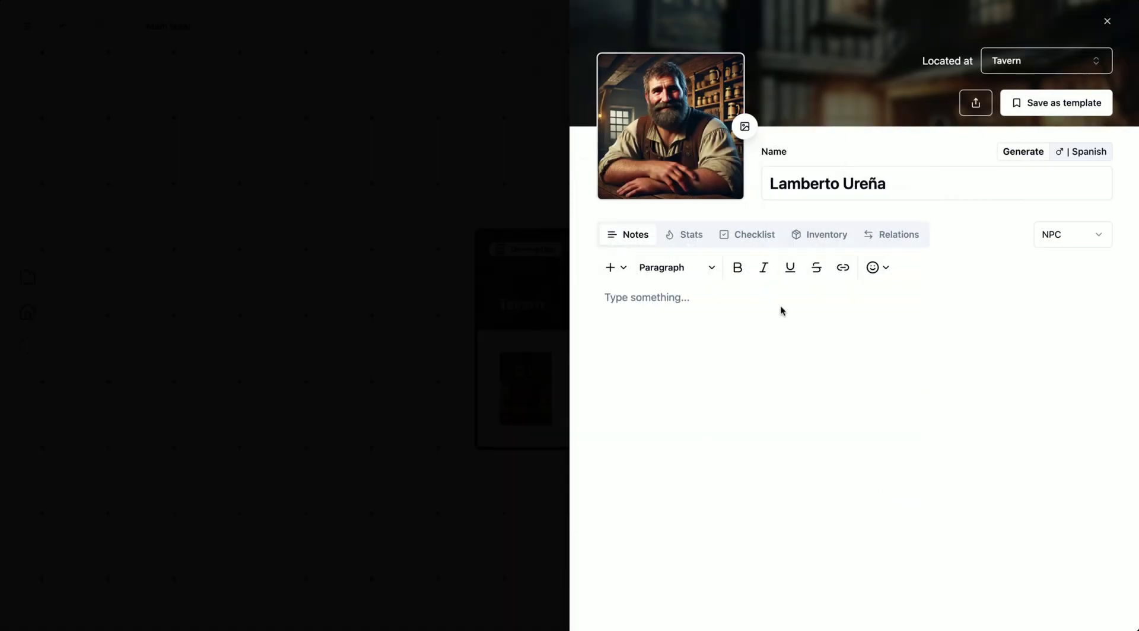
click(781, 307)
text(Samuel Royce, the stocky, balding innkeeper, has run Arden Hollow’s only inn for over two decades. His jovial demeanor feels forced, like a thin veneer over his unease. His ruddy face is marked with years of hard work, and his thick hands are calloused from tending to the bar and hauling barrels. Samuel keeps the fireplace roaring, a distraction for both himself and his patrons from the gnawing tension that hangs over the village. His sharp eyes often linger on new visitors, subtly gauging their trustworthiness. Behind the bar, he keeps an old shotgun within reach, though its barrel shows signs of rust. On quieter nights, Samuel can be found staring at the fire, muttering about the "lights in the sky" and the strange animals near the outskirts.)
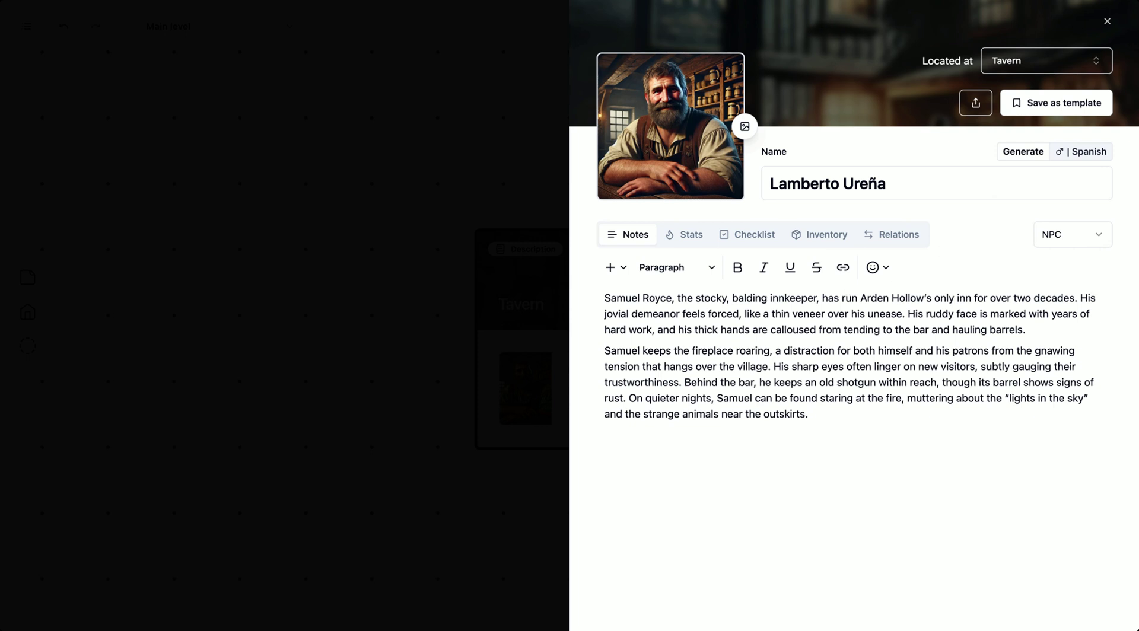
Step: Add a Hit Points stat to the character with a red heart icon and a value of 11
click(690, 240)
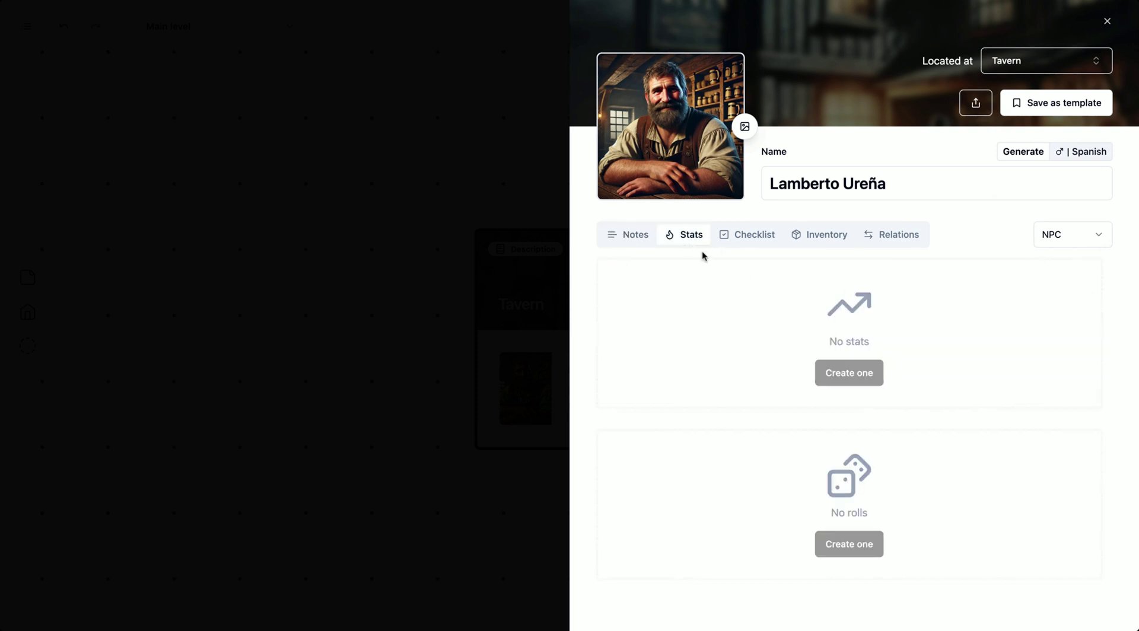
click(839, 372)
click(653, 315)
text(H)
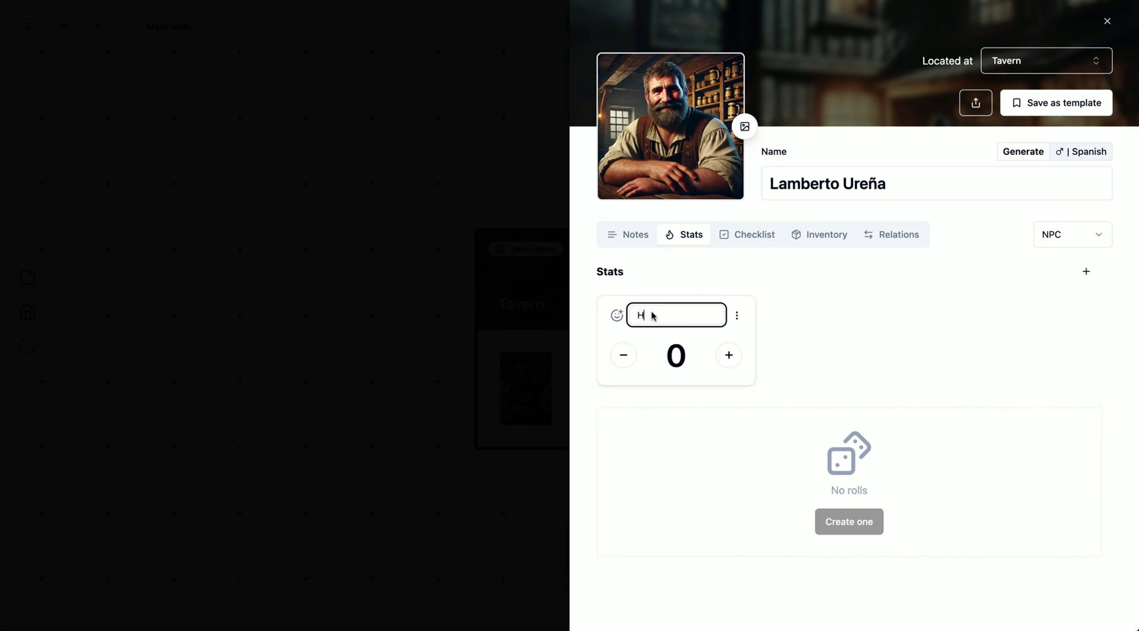
text(it Points)
click(617, 315)
click(386, 434)
click(674, 363)
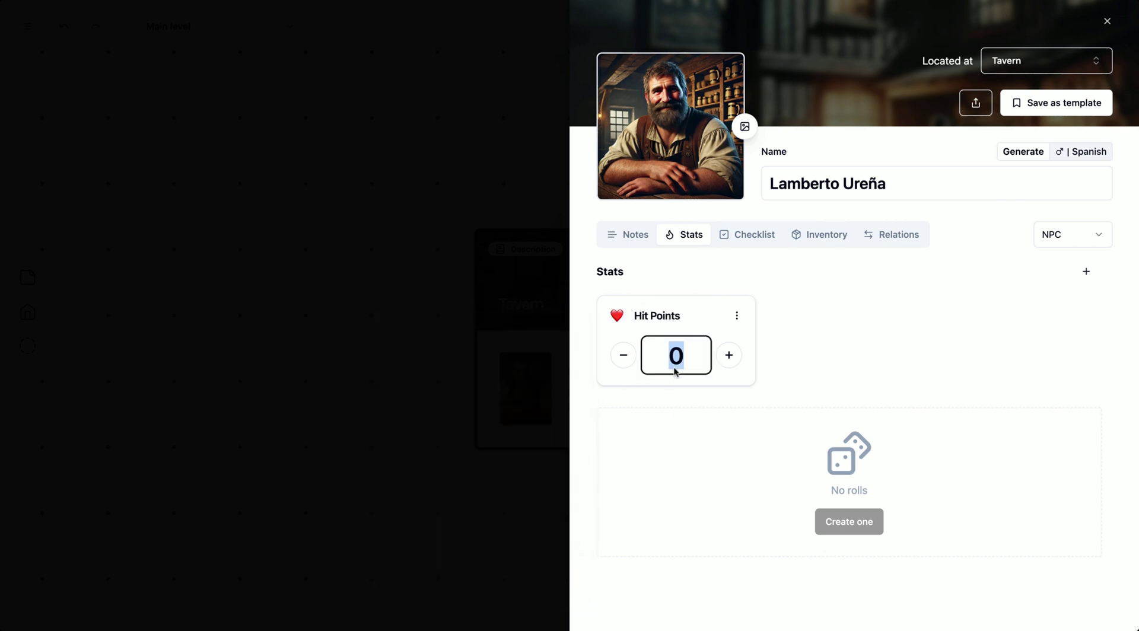
text(11)
key(Return)
Step: Create three rolls for the character named Fighting, Persuade and Accounting
click(853, 523)
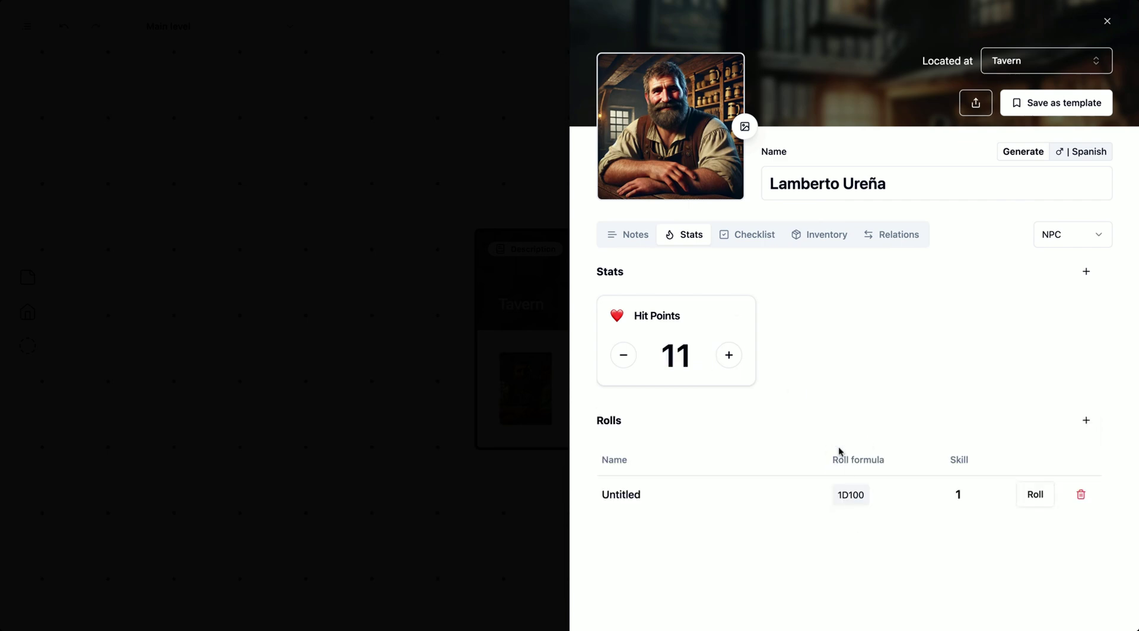
click(629, 501)
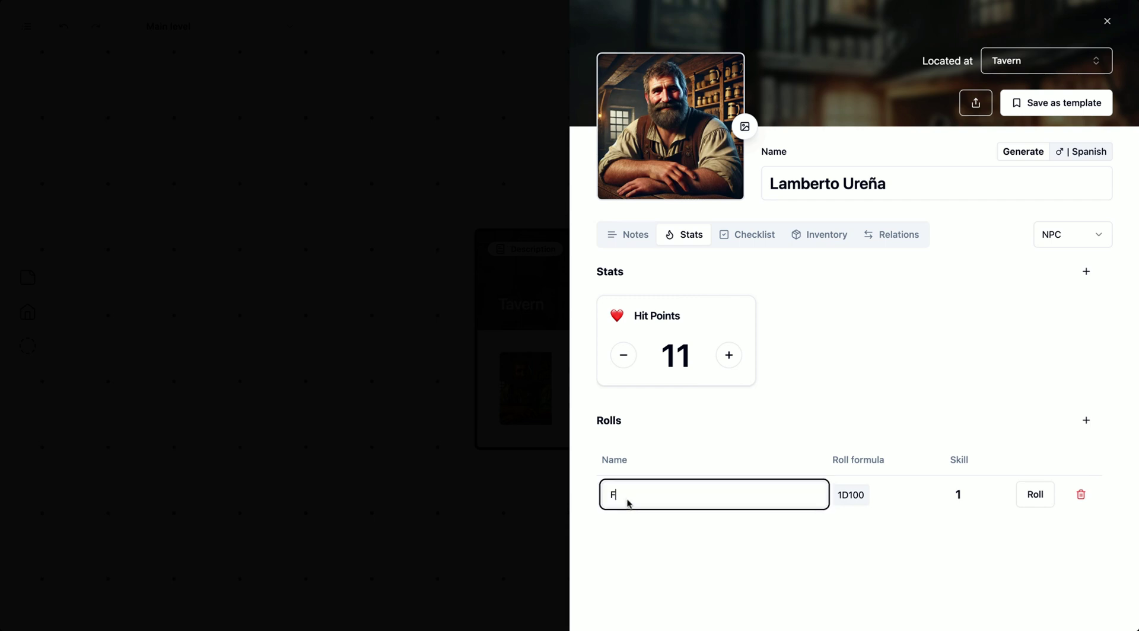
text(Fighting)
key(Return)
click(1086, 420)
click(640, 542)
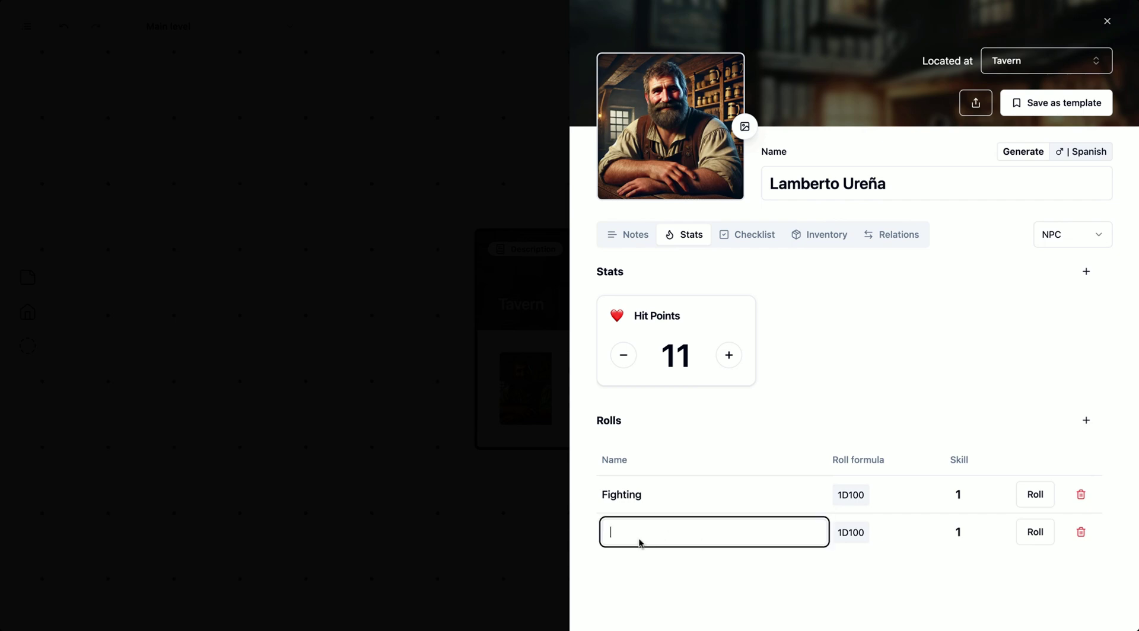
text(Persuade)
key(Return)
click(1087, 420)
click(631, 568)
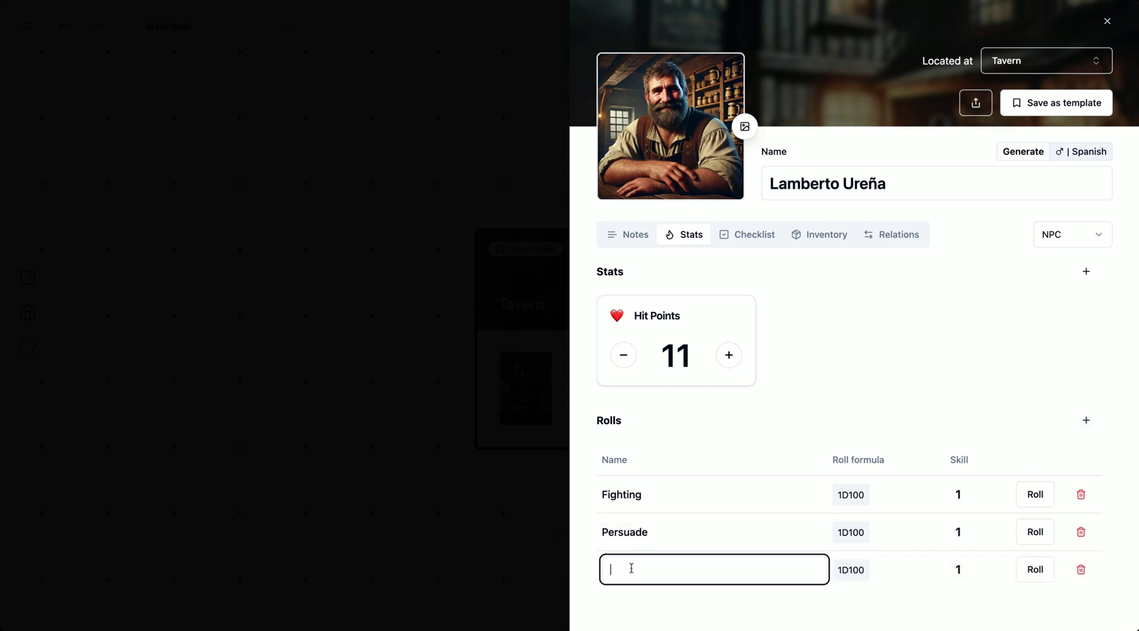
text(Accounting)
key(Return)
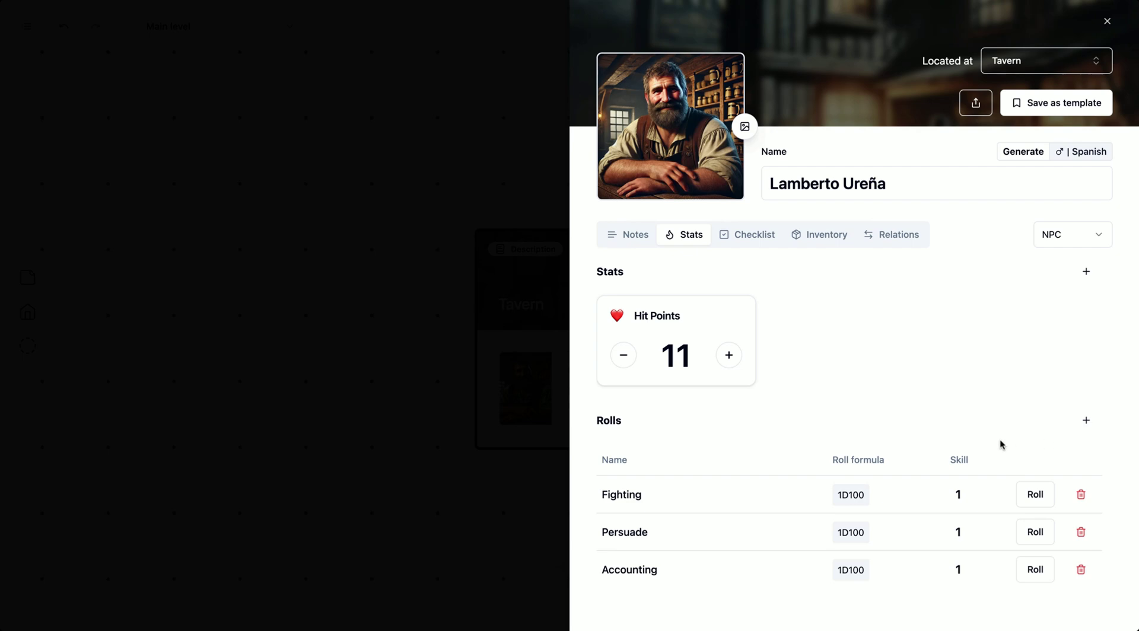
Step: Set the roll skills to 40 for Fighting, 20 for Persuade and 50 for Accounting, and make a Fighting roll
click(959, 501)
text(40)
click(960, 528)
text(20)
click(962, 565)
text(50)
click(972, 356)
click(1036, 495)
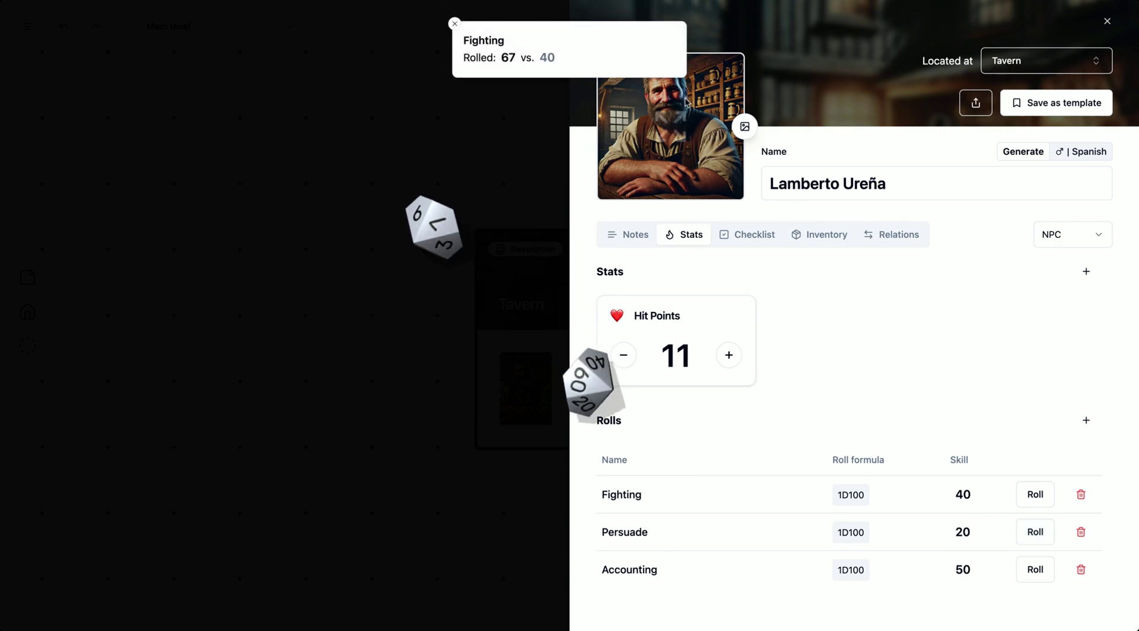
Step: Add a roll named Fighting (Damage) with the formula 1D4 + 1, roll it once and dismiss the result
click(1087, 420)
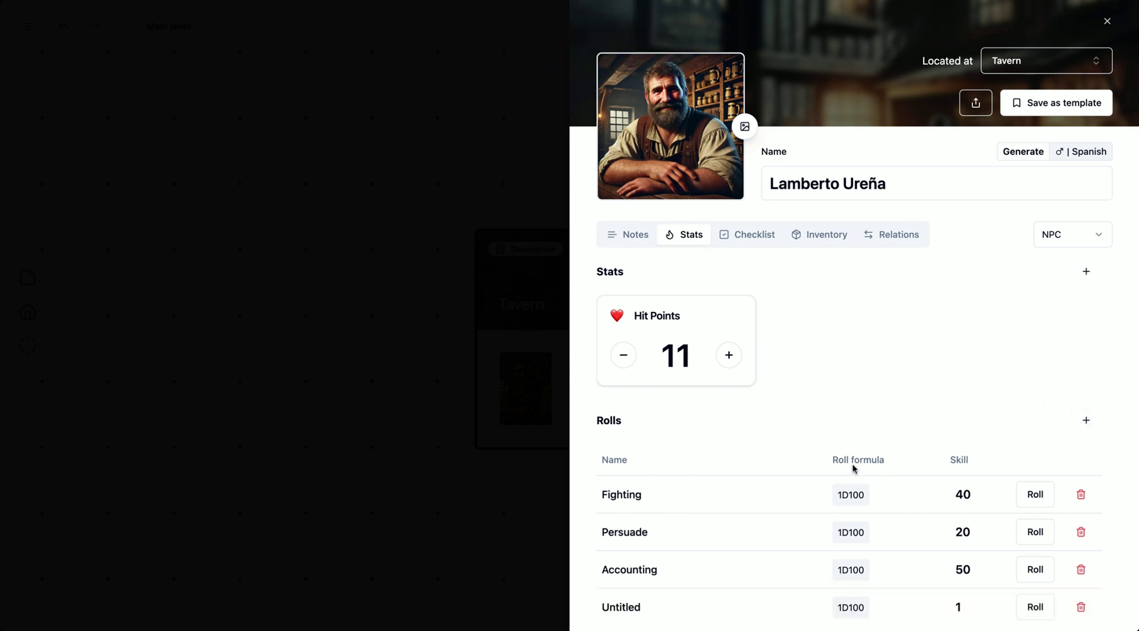
click(638, 609)
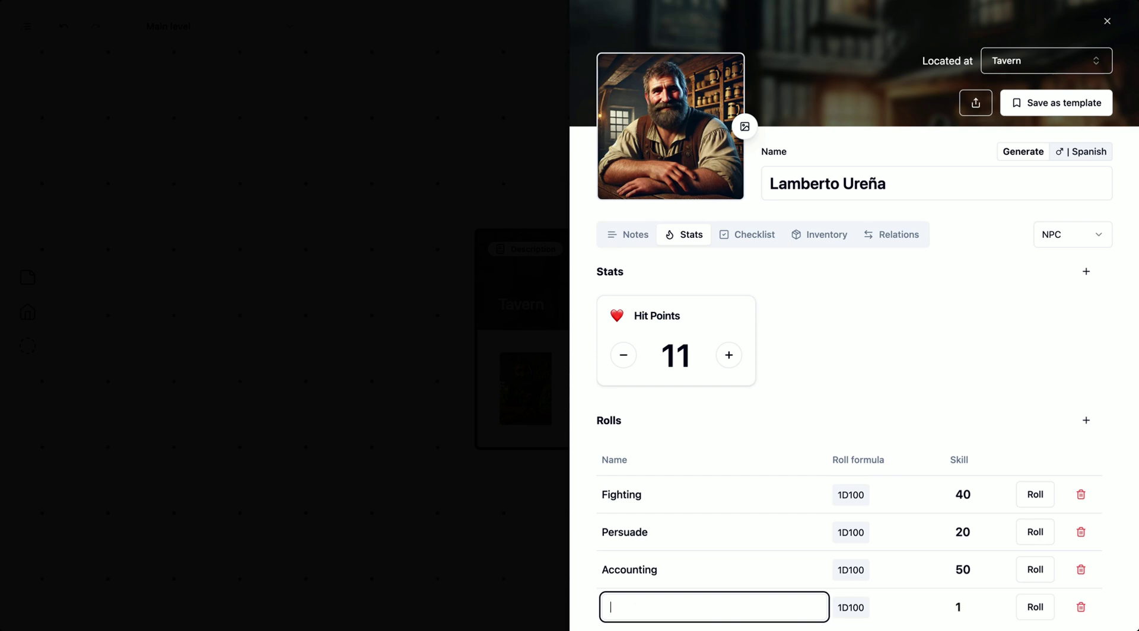
text(Fighting (Damage)
key(Return)
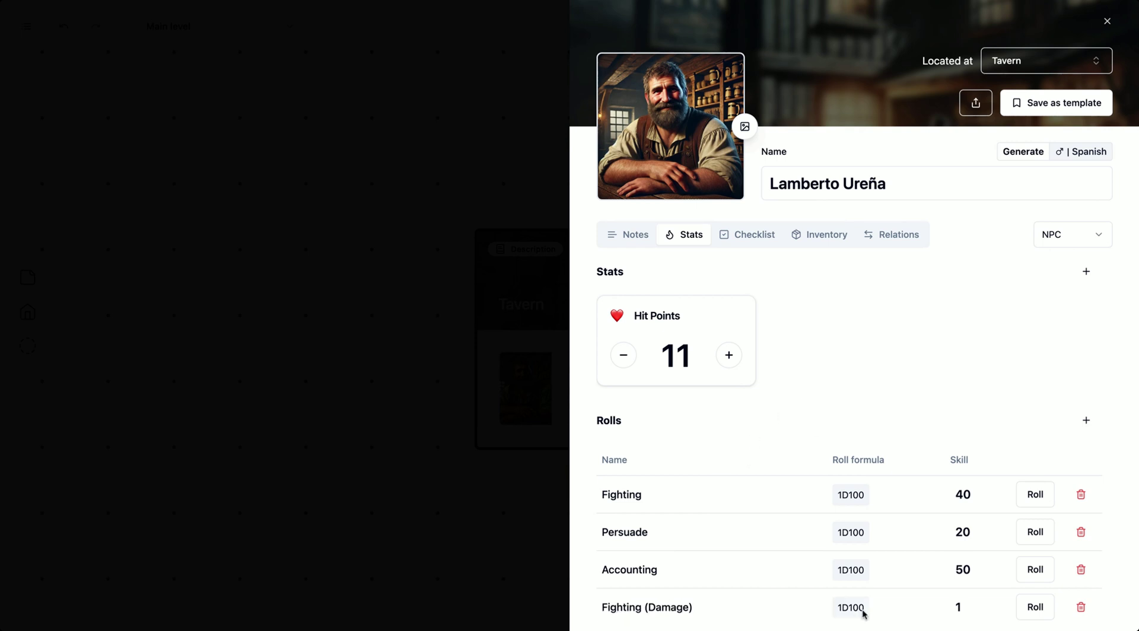
click(862, 611)
text(1)
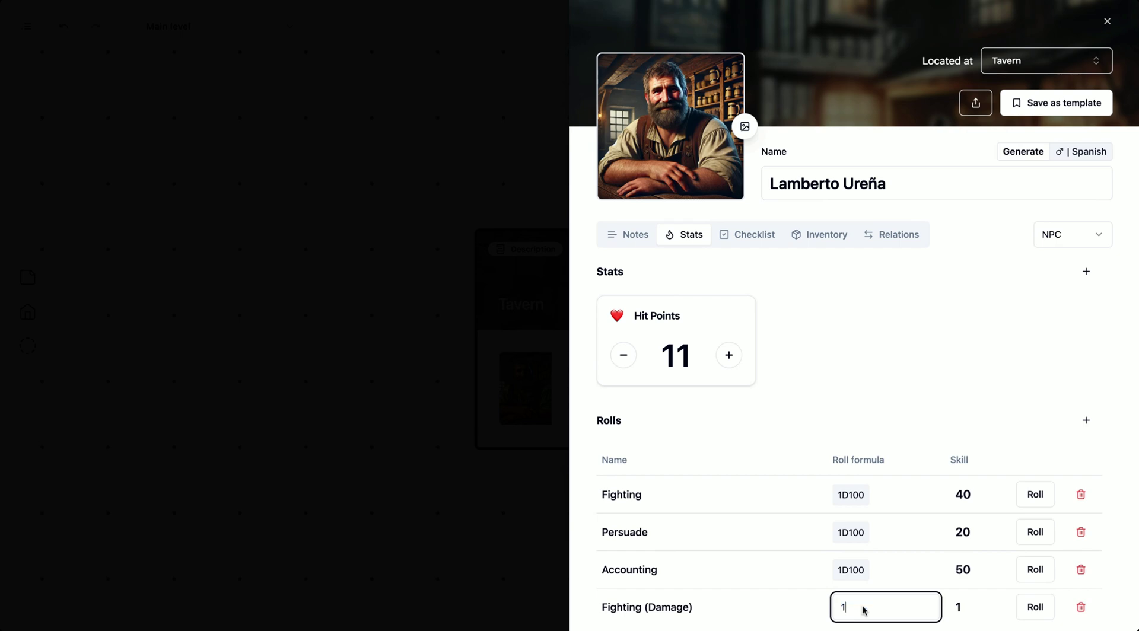
text(D4 + 1)
key(Return)
click(1053, 606)
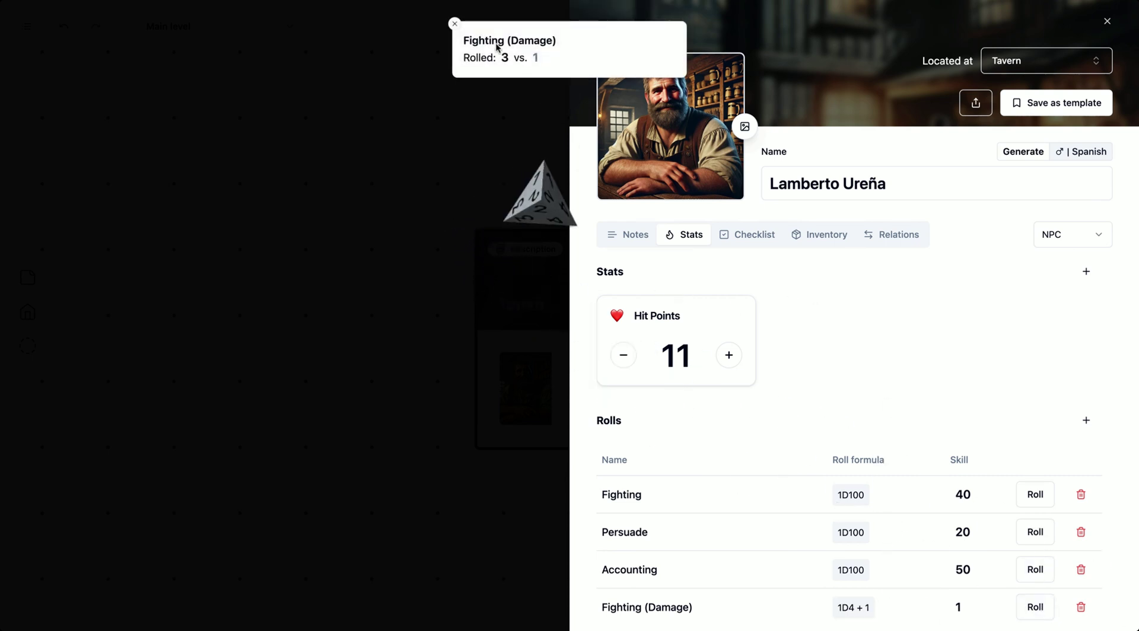
click(455, 25)
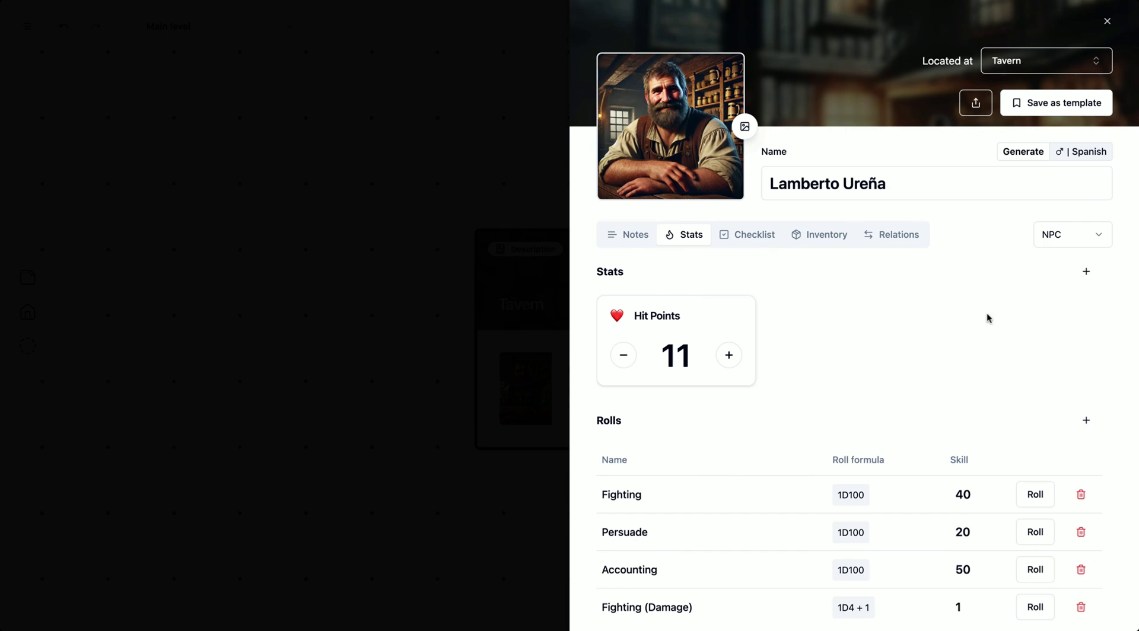
Step: Create a relation named Owner from the character to the Tavern location
click(764, 238)
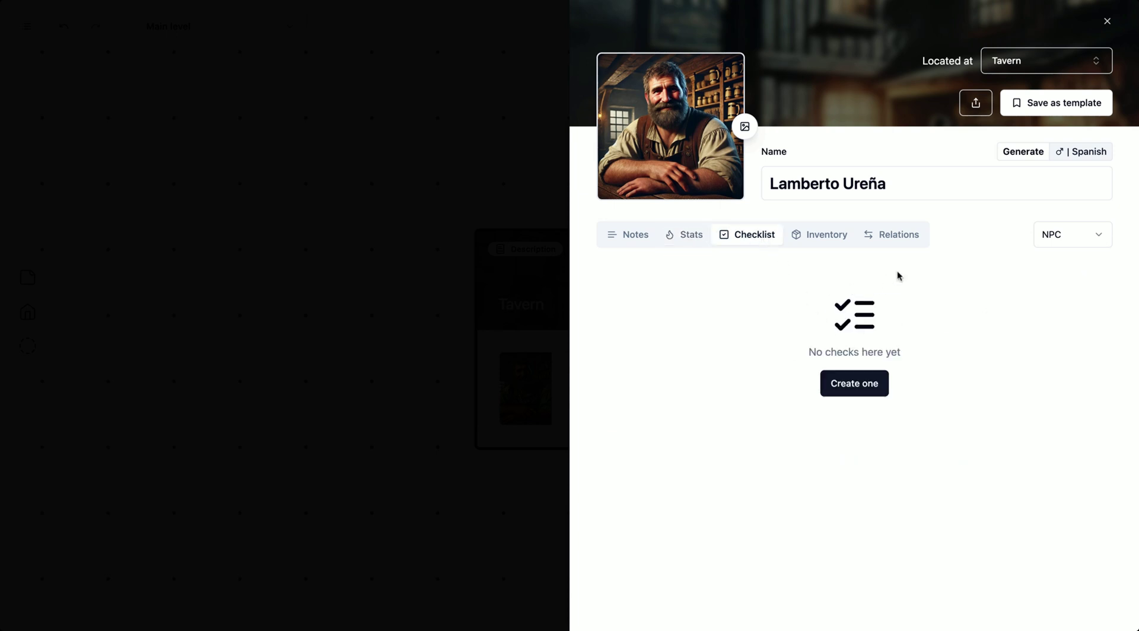
click(899, 236)
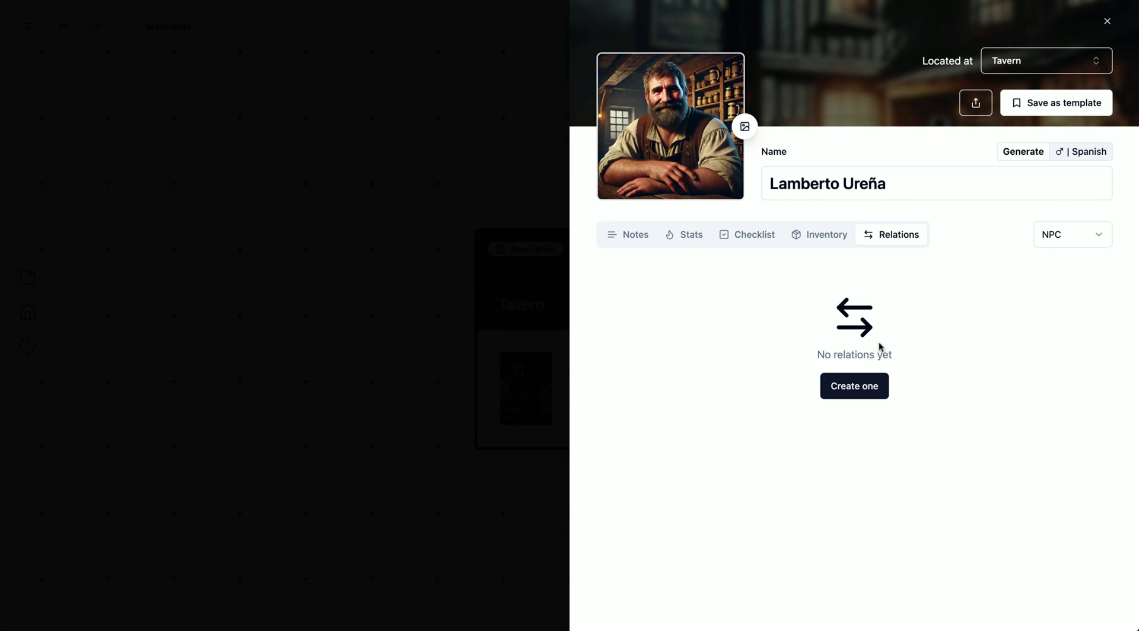
click(865, 392)
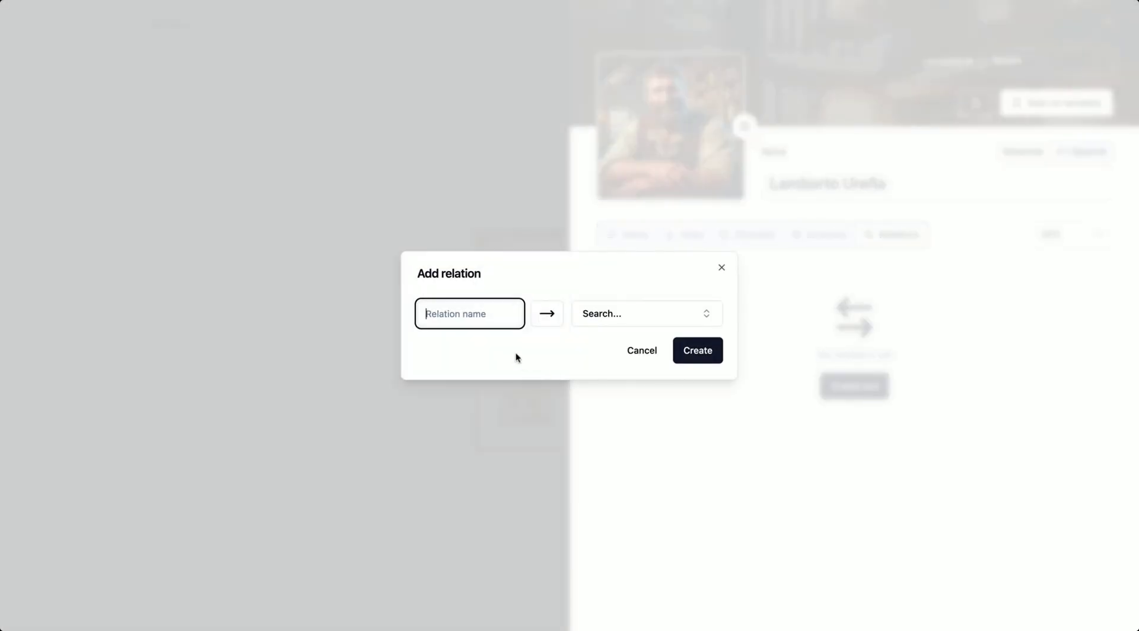
text(Owner)
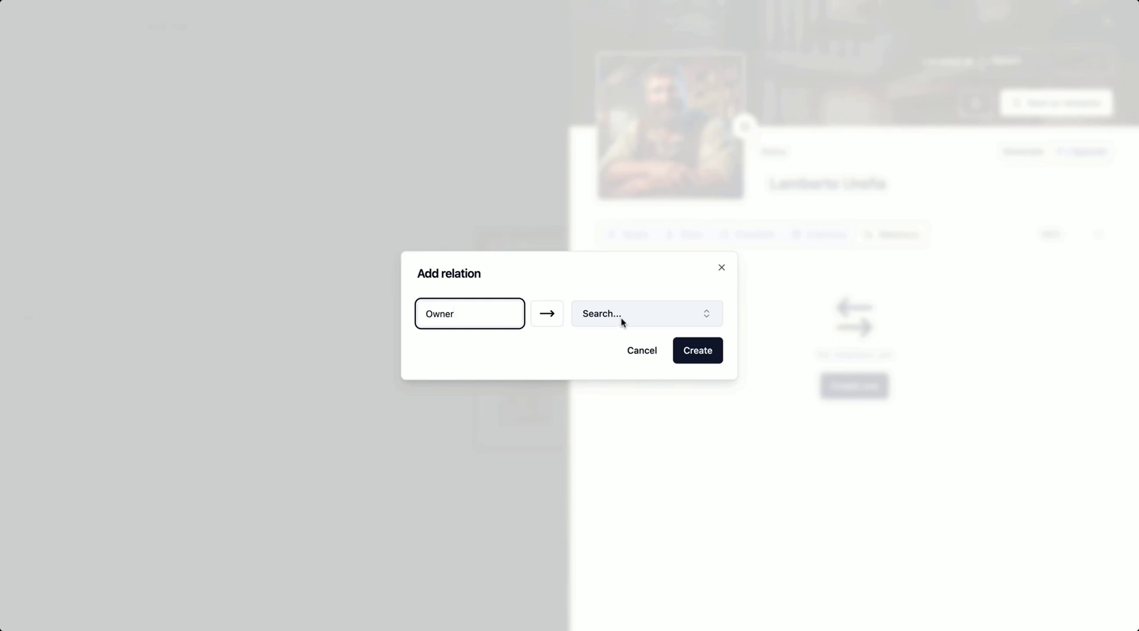
click(621, 318)
click(608, 394)
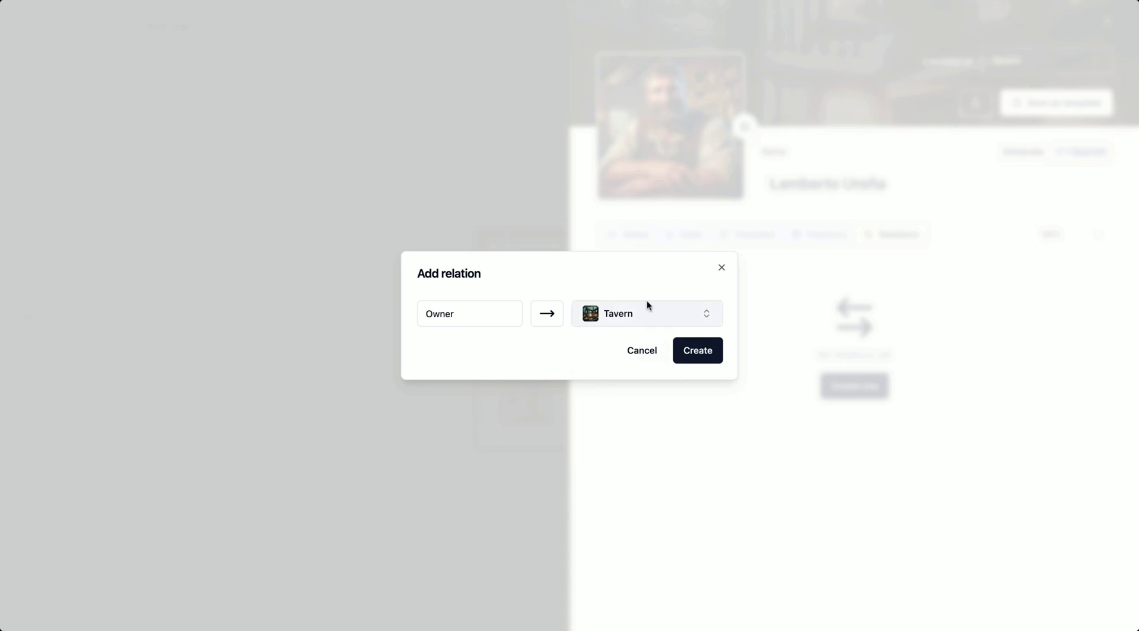
click(695, 355)
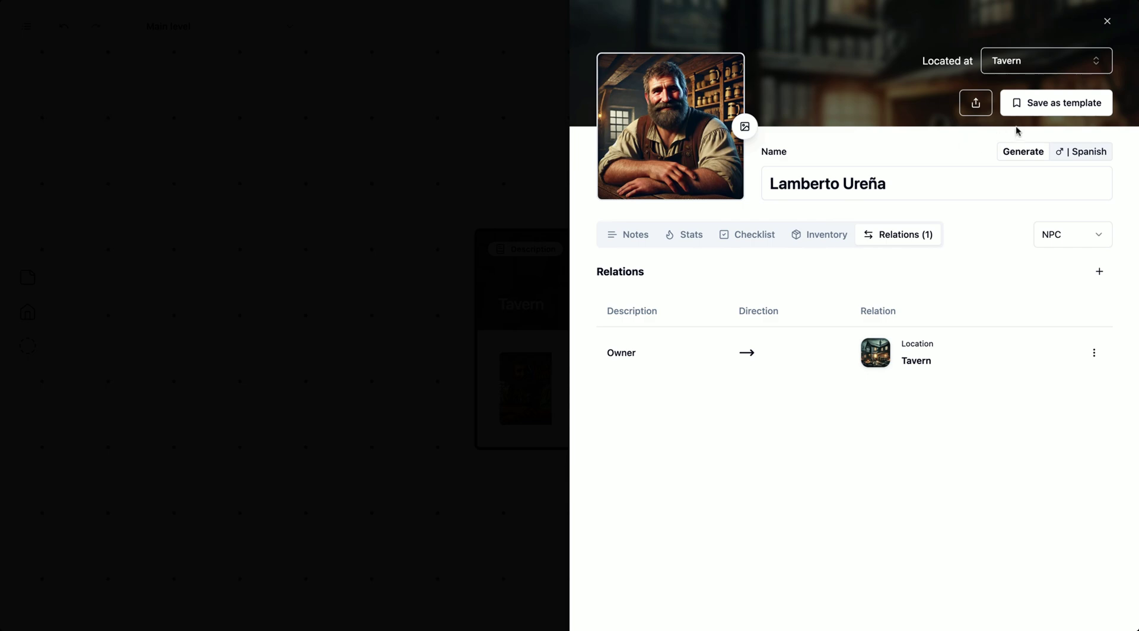
Step: Start a template from the character, check its contents and name it NPC Template
click(1041, 103)
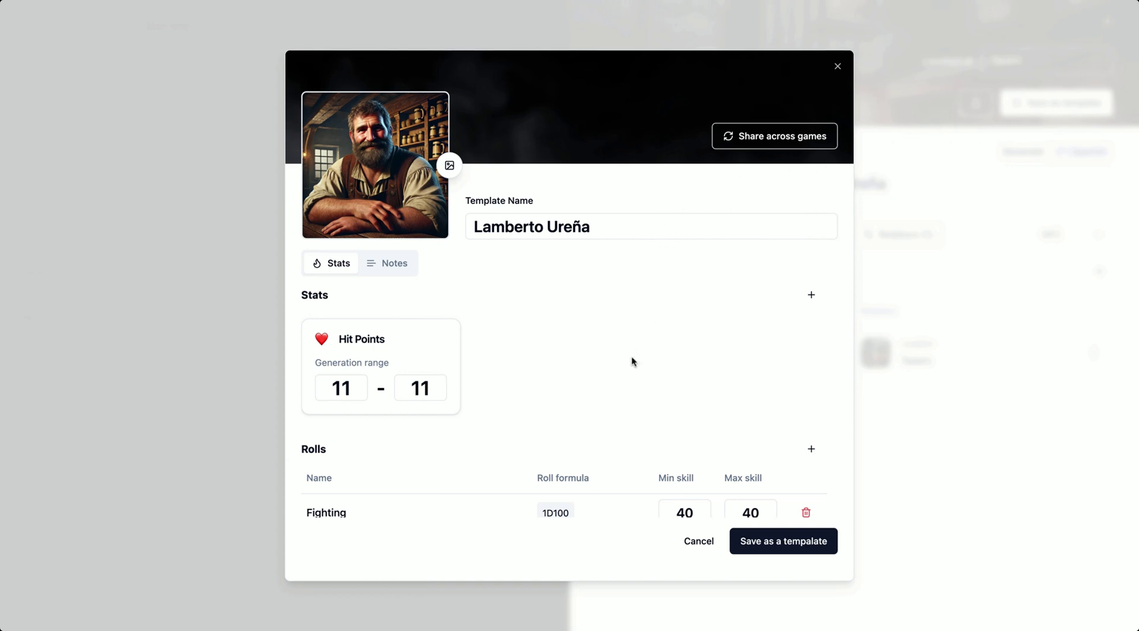
click(391, 266)
click(347, 290)
scroll(444, 372, down, 2)
scroll(404, 369, up, 2)
triple_click(573, 231)
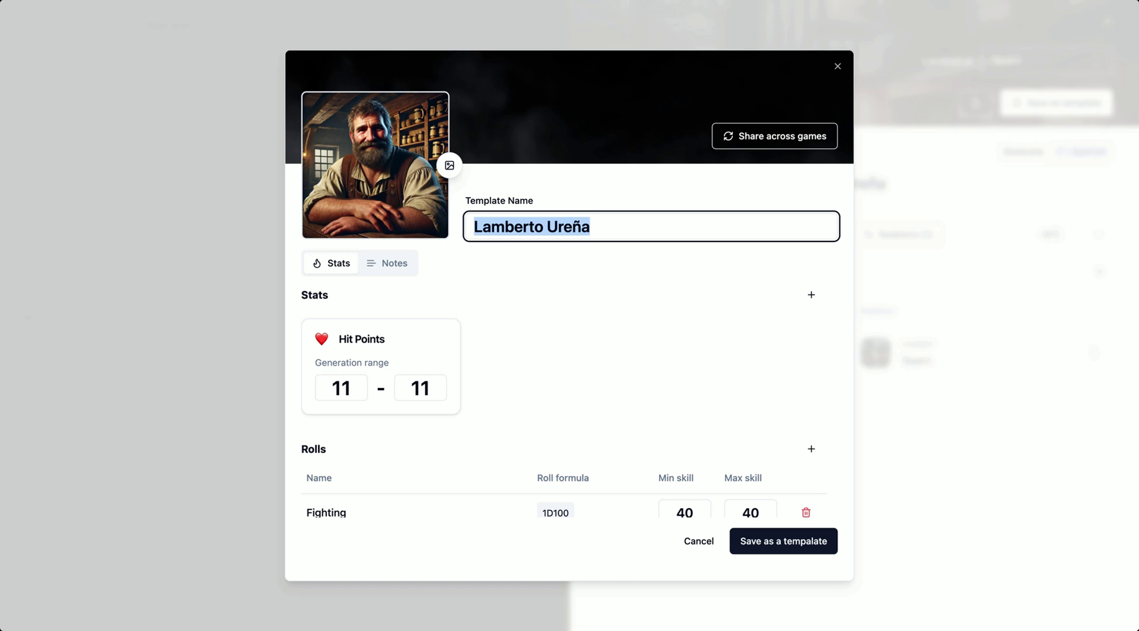
text(NPC T)
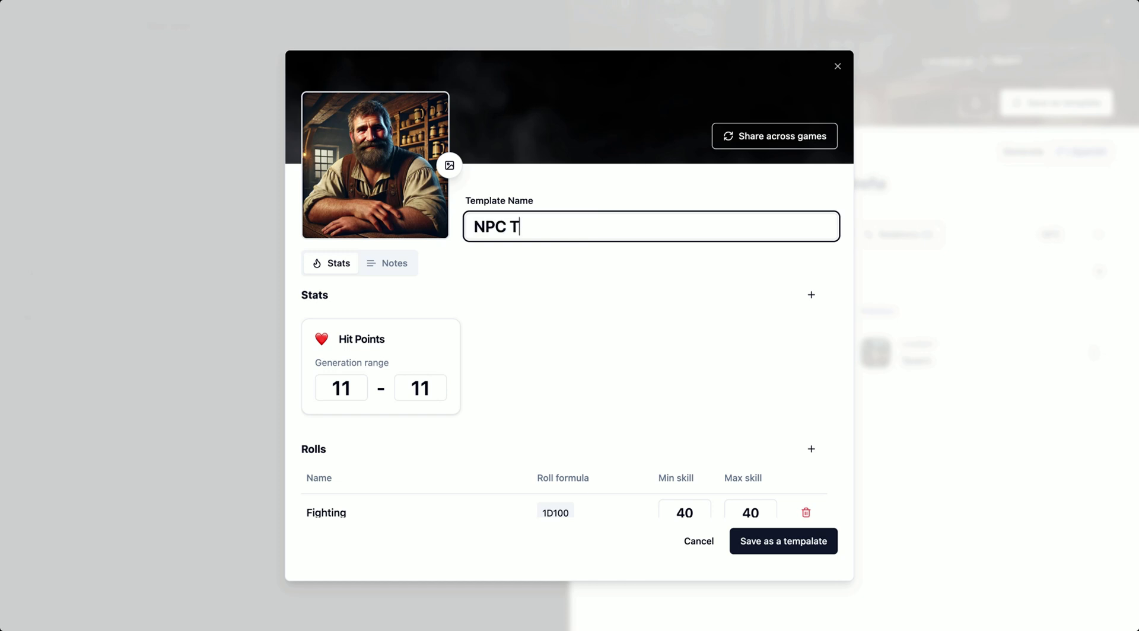
text(emplate)
click(595, 199)
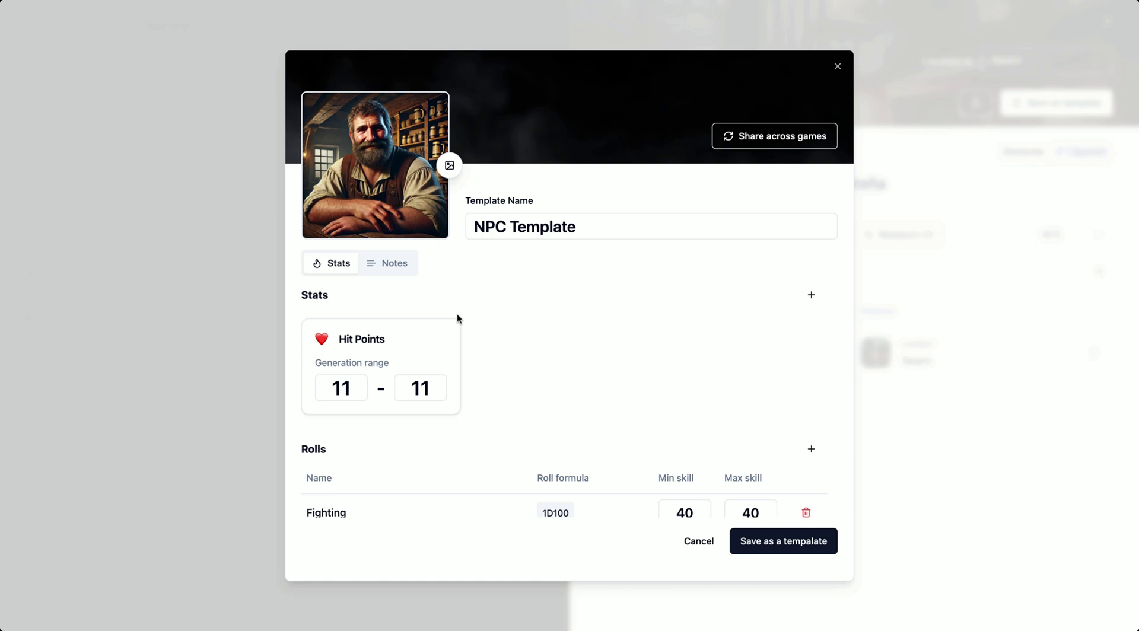
Step: Set the template's Hit Points generation range to 5–12
double_click(348, 387)
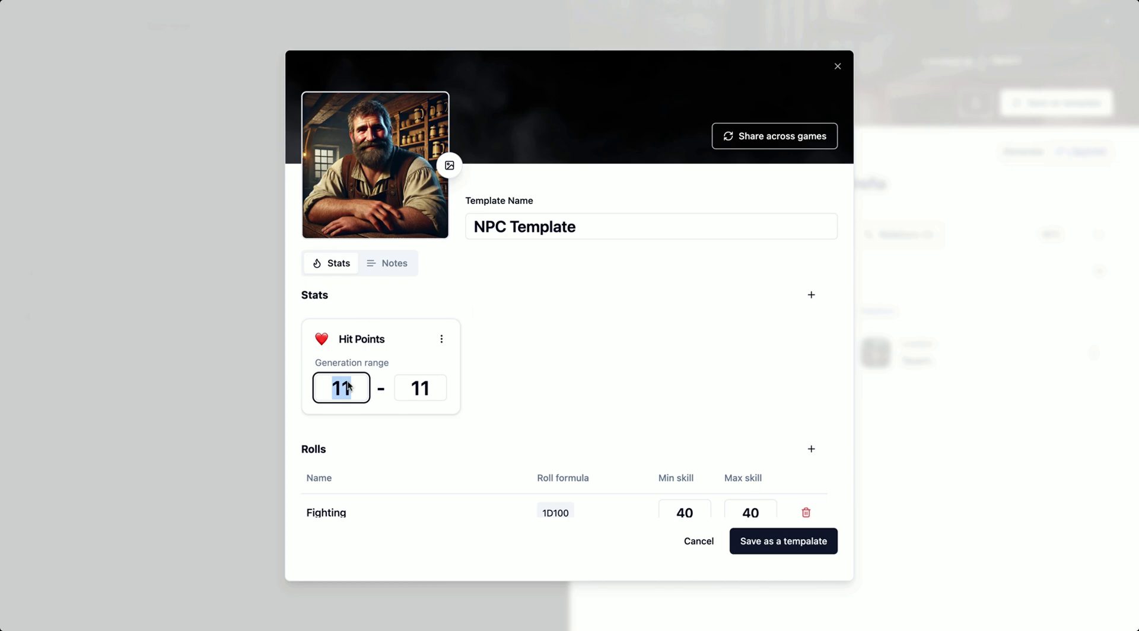
text(5)
double_click(415, 389)
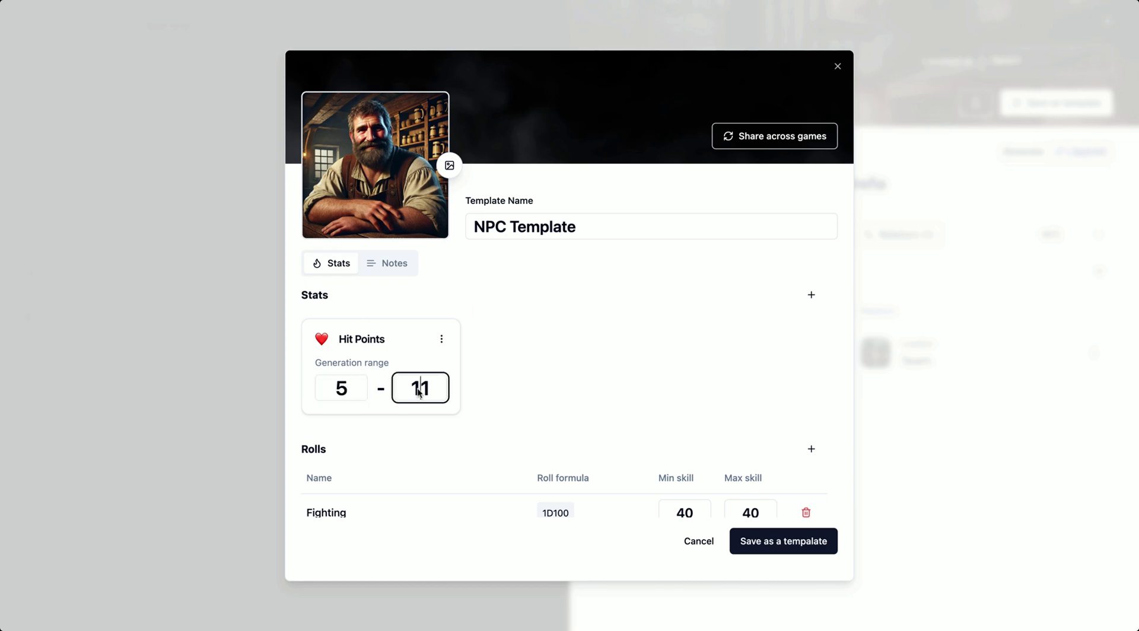
text(12)
click(529, 384)
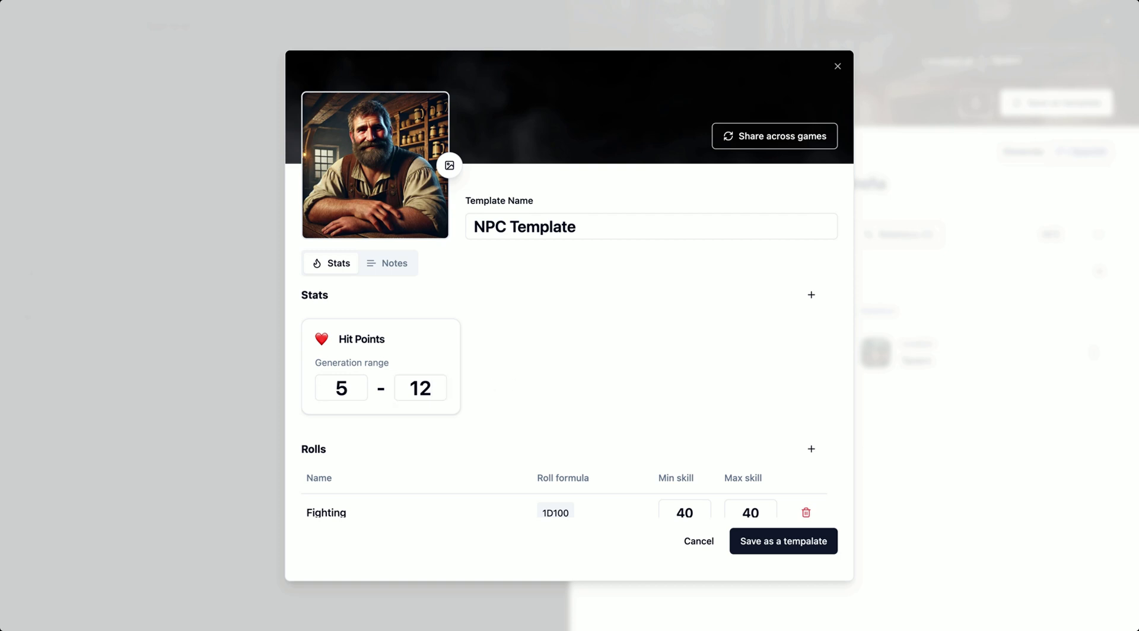
Step: Set the template's skill ranges to 20–50 for Fighting, 10–50 for Persuade and 10–50 for Accounting
scroll(559, 422, down, 4)
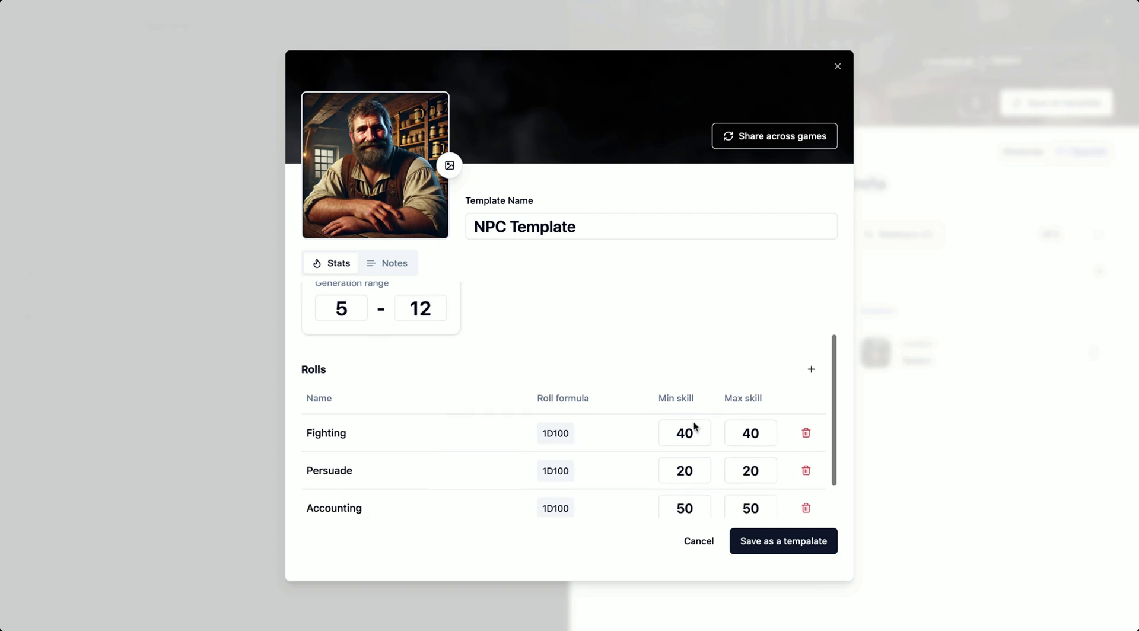
double_click(690, 397)
text(20)
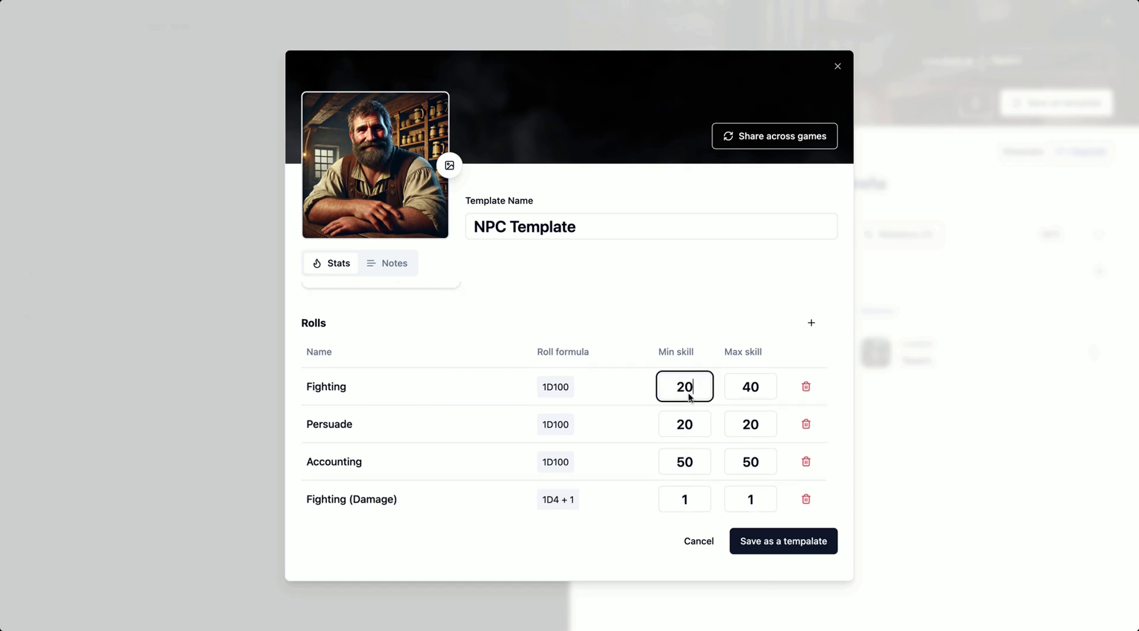
key(Tab)
text(50)
double_click(691, 426)
text(10)
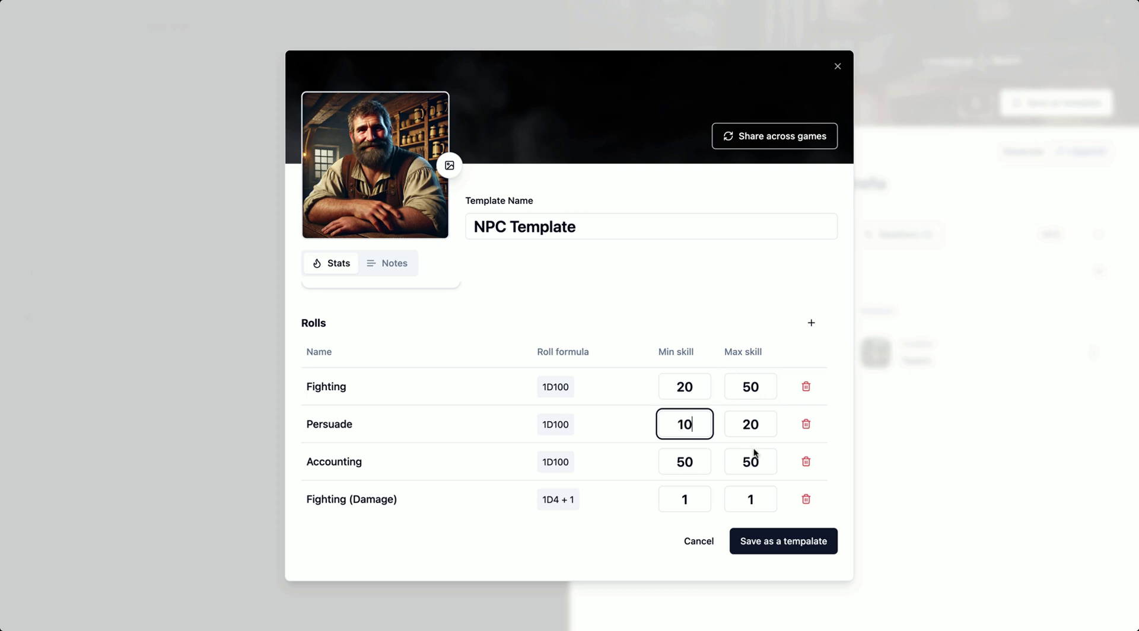
key(Tab)
text(50)
double_click(701, 461)
text(10)
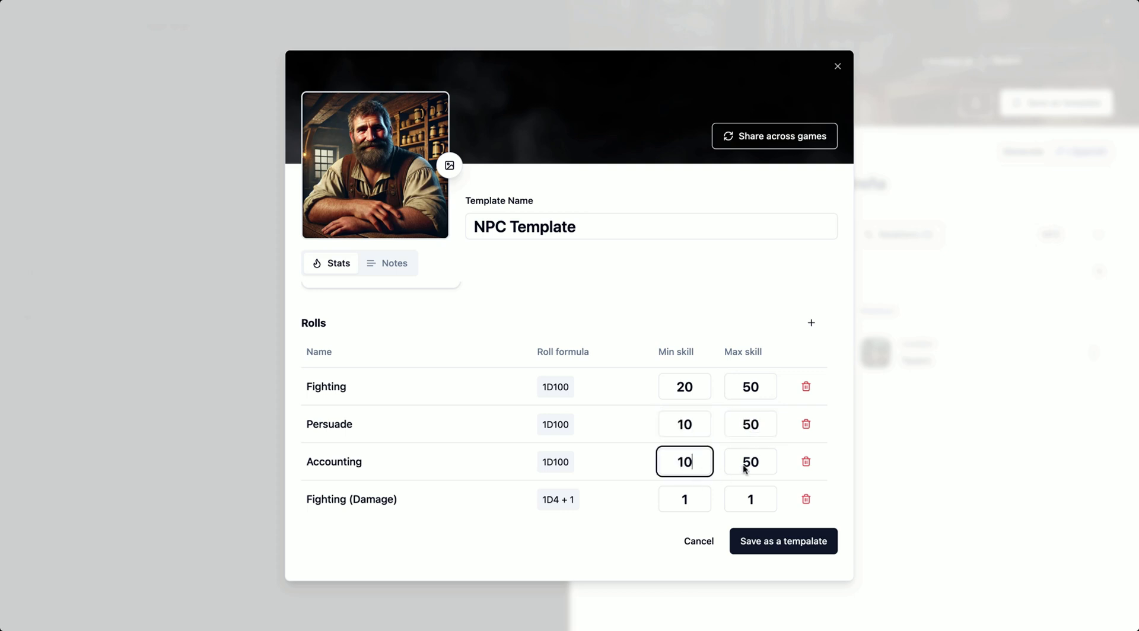
key(Tab)
text(50)
Step: Replace the template's notes with the text "Here comes your description."
scroll(534, 278, up, 3)
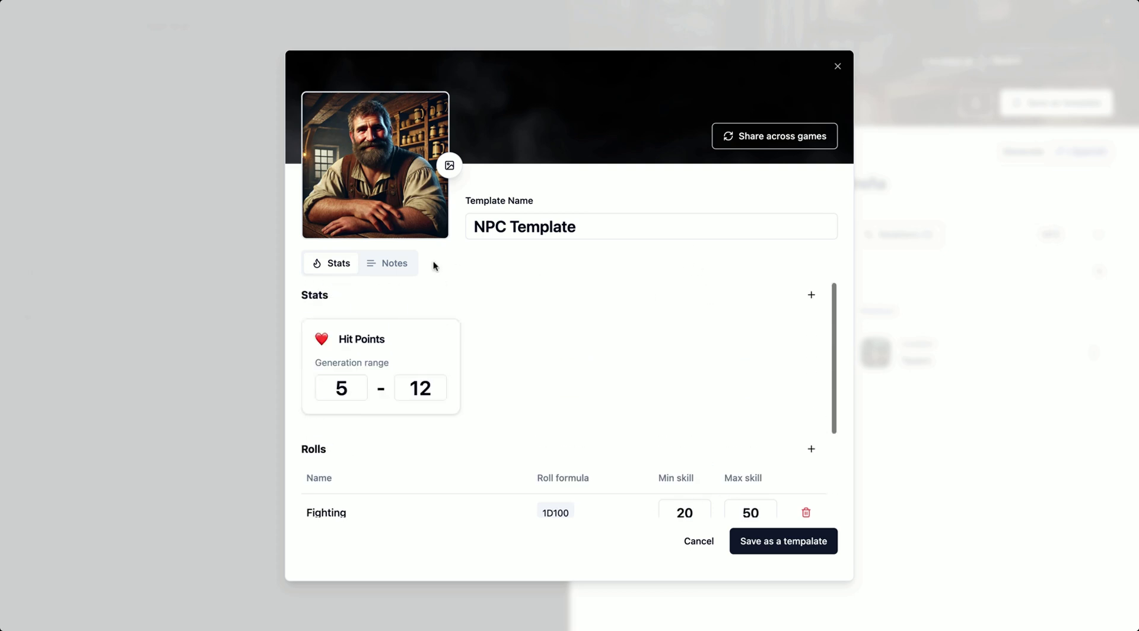
click(402, 268)
key(ctrl+a)
key(BackSpace)
text(Here )
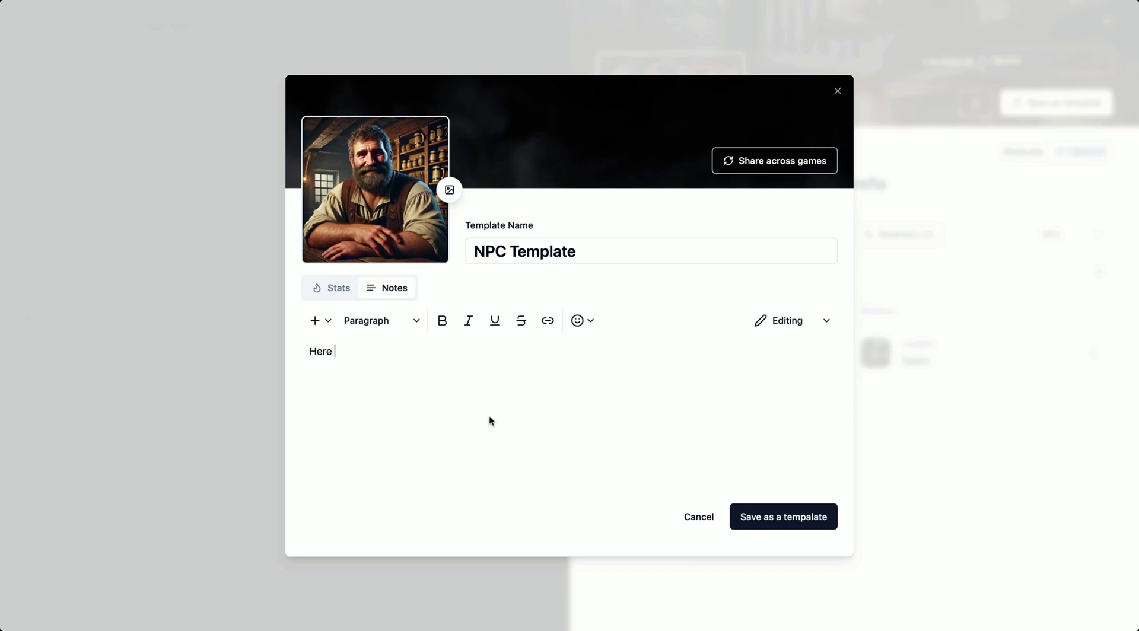
text(comes your description.)
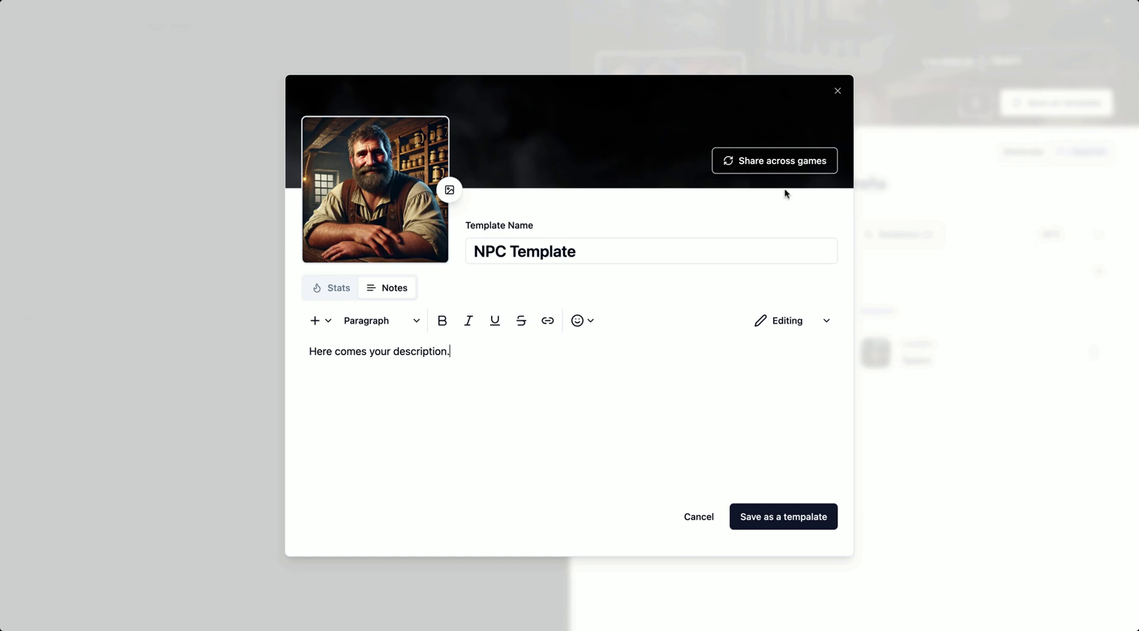
Step: Save the NPC Template and close the innkeeper's details
click(765, 511)
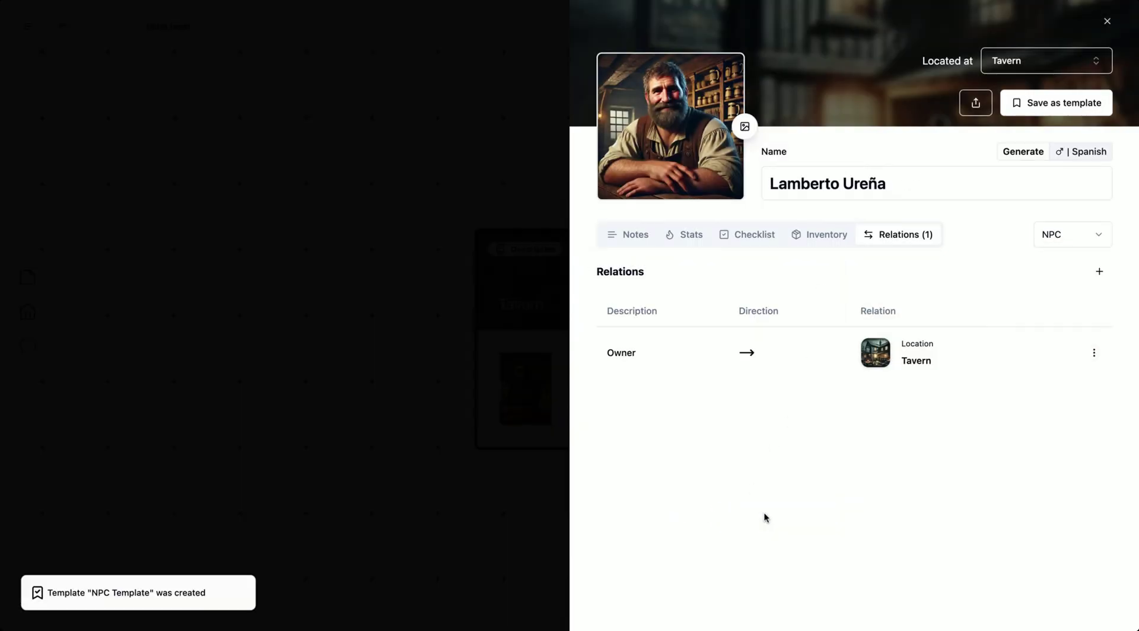
click(488, 390)
click(491, 387)
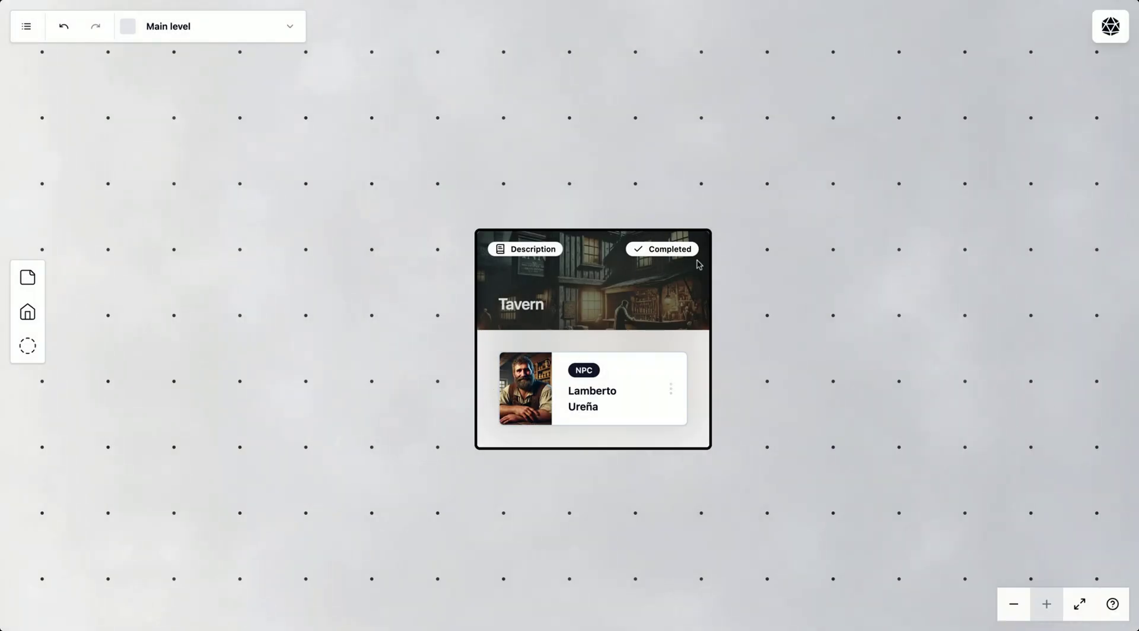
Step: Add a character to the Tavern from NPC Template, check its generated stats and notes, and close its details
click(661, 298)
scroll(655, 297, down, 3)
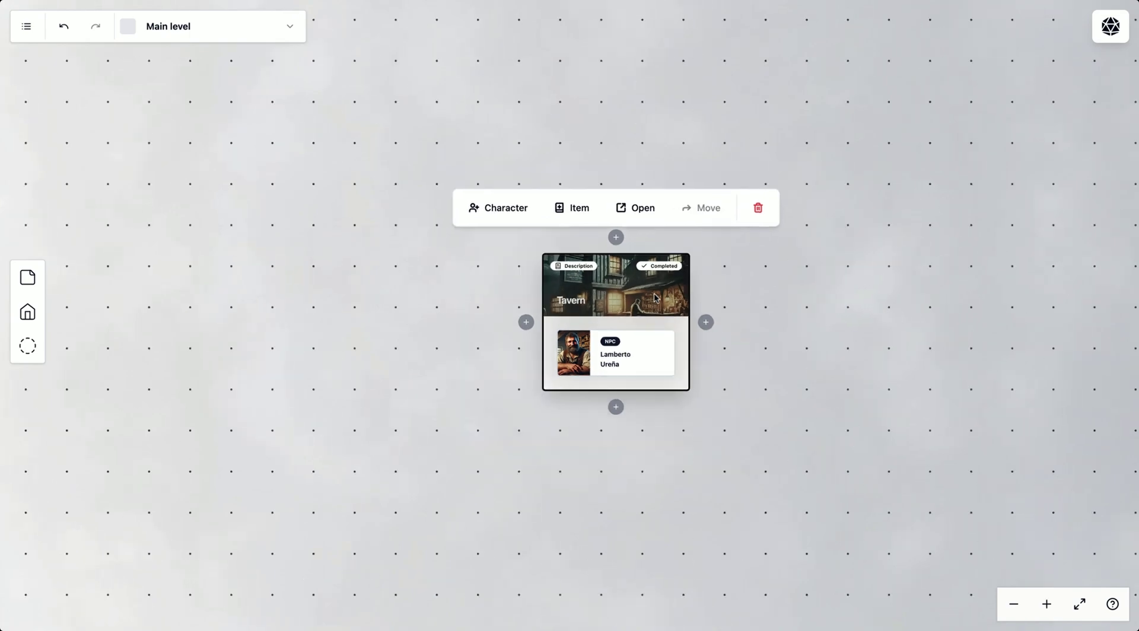
click(514, 208)
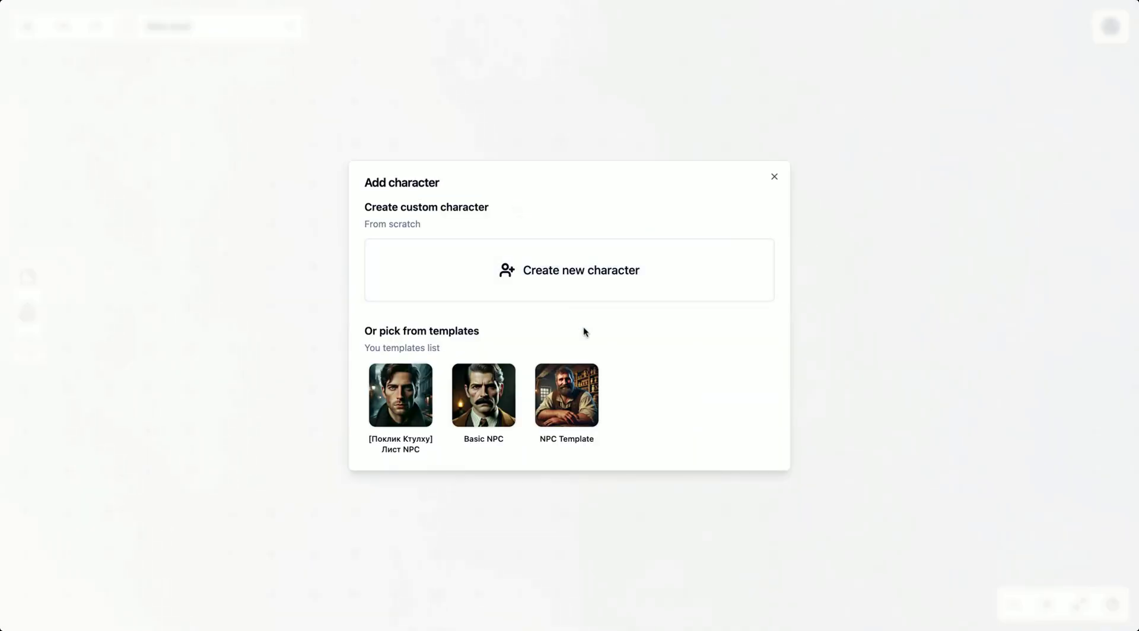
click(585, 399)
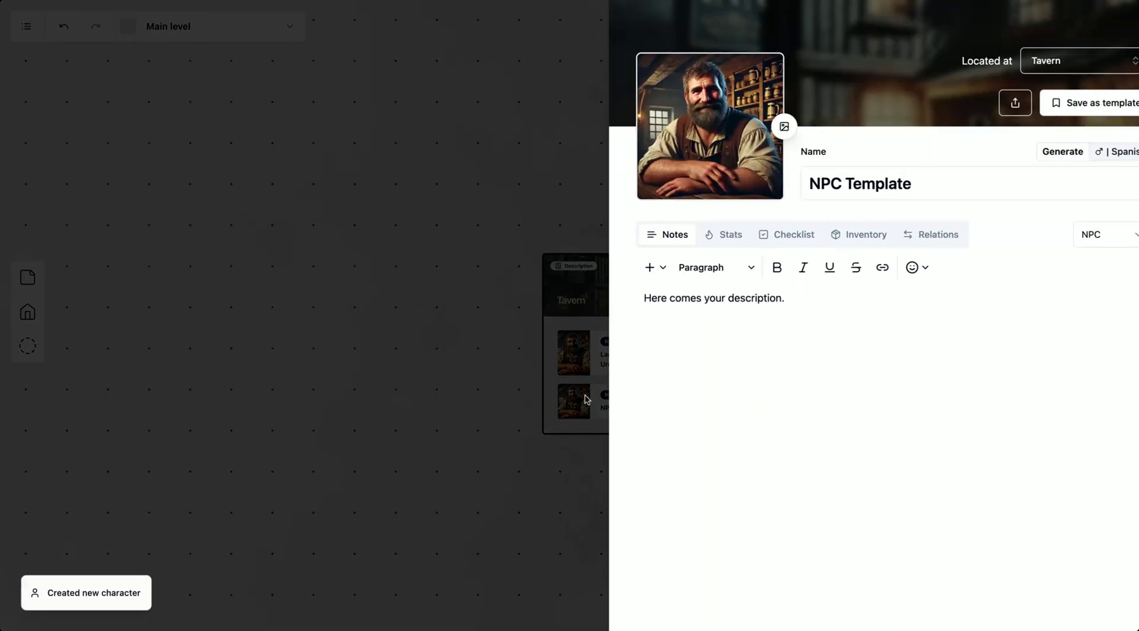
click(686, 236)
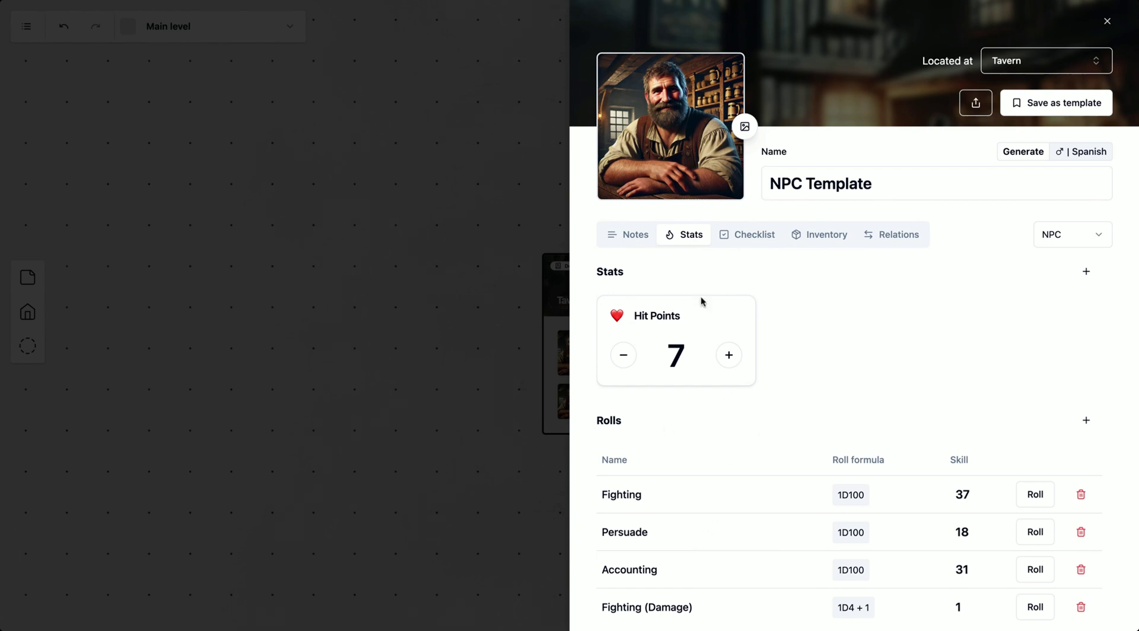
click(634, 240)
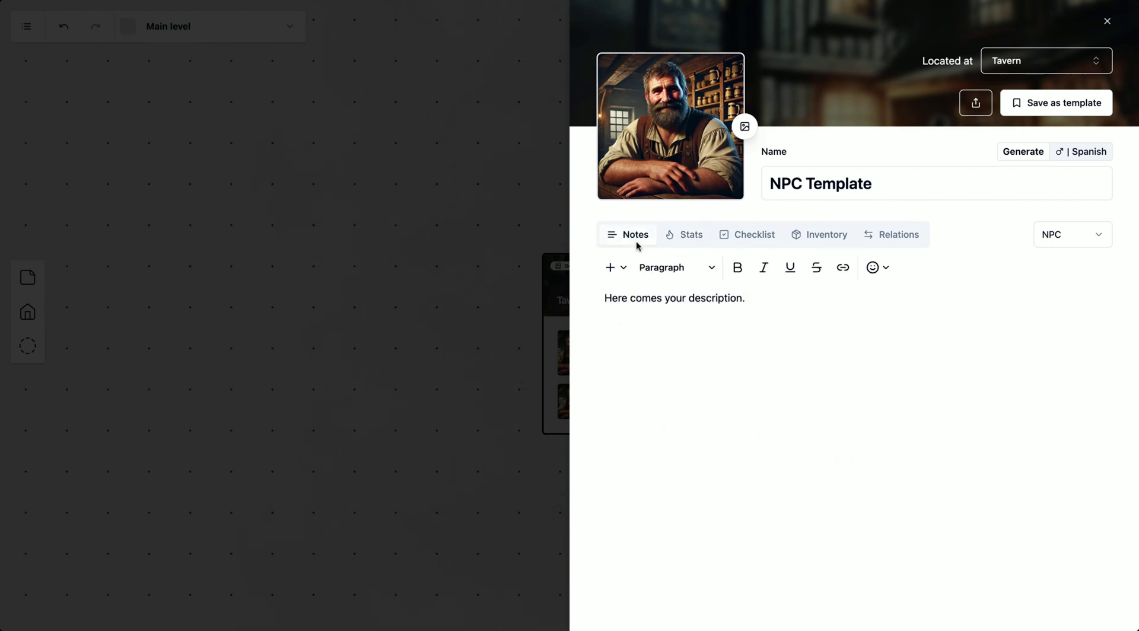
click(476, 221)
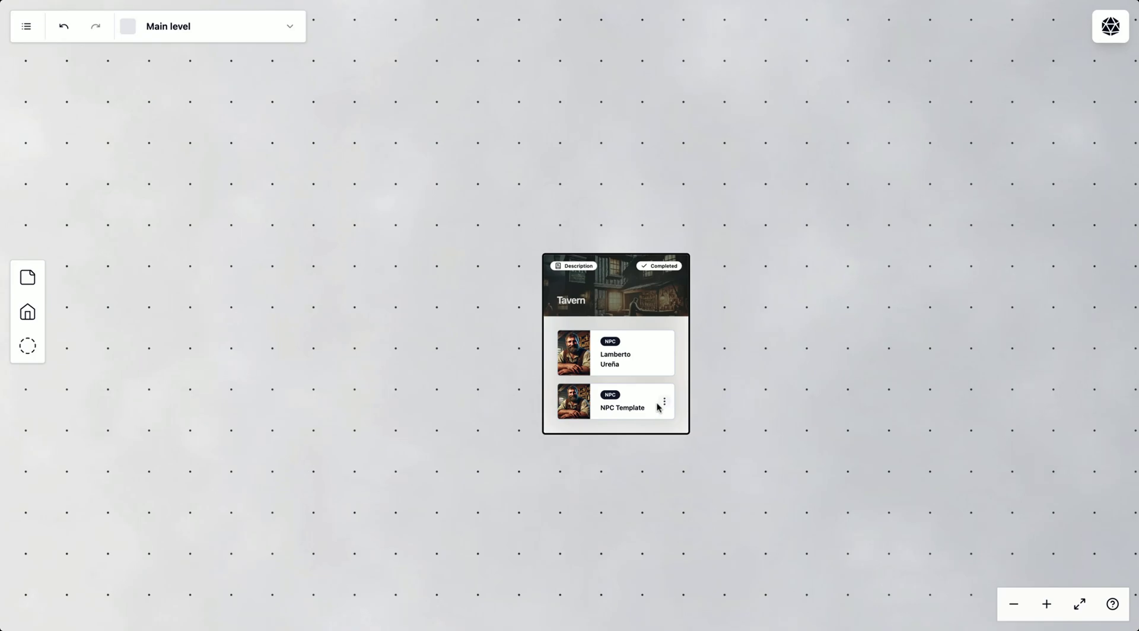
Step: Remove the NPC Template character from the Tavern
click(665, 401)
click(659, 357)
click(673, 349)
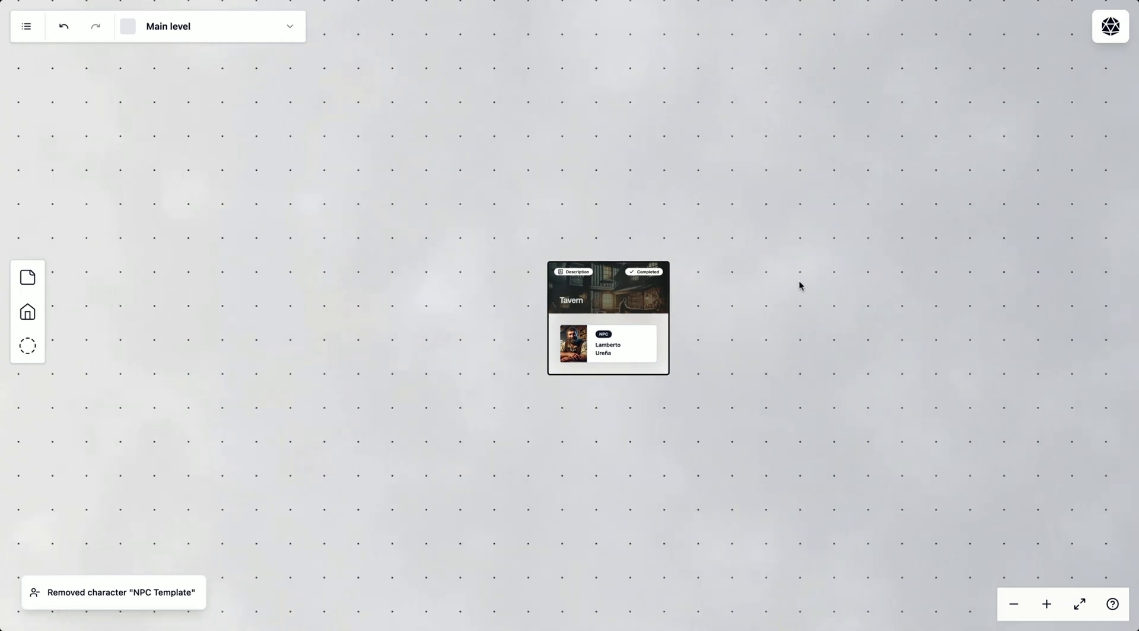
Step: Add a blank location on the canvas northeast of the Tavern and delete it again
right_click(814, 165)
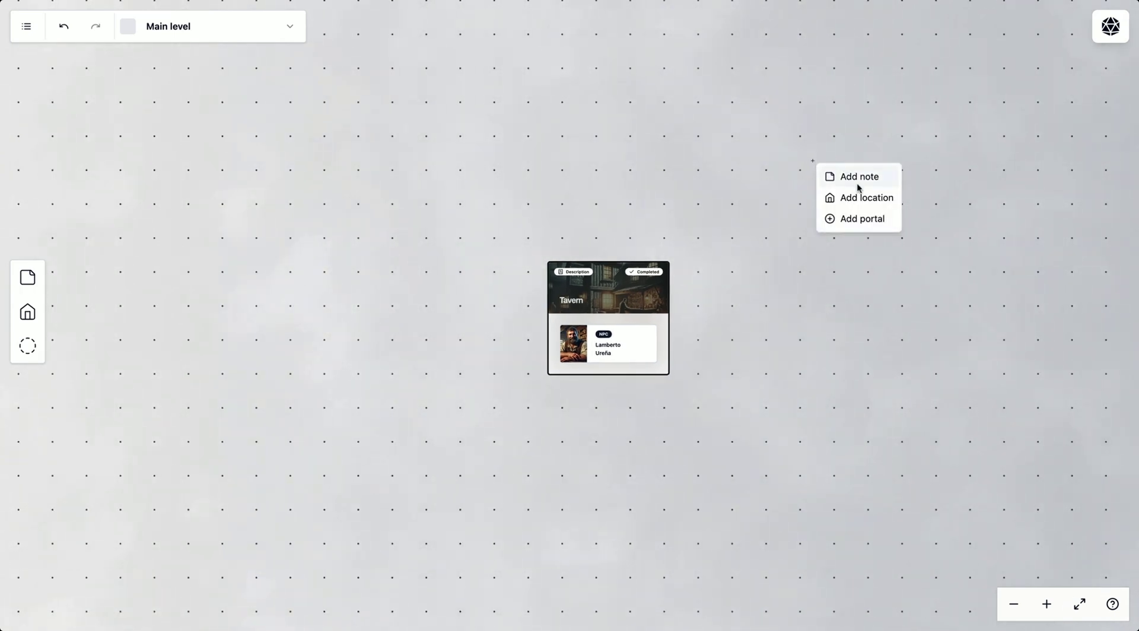
click(867, 202)
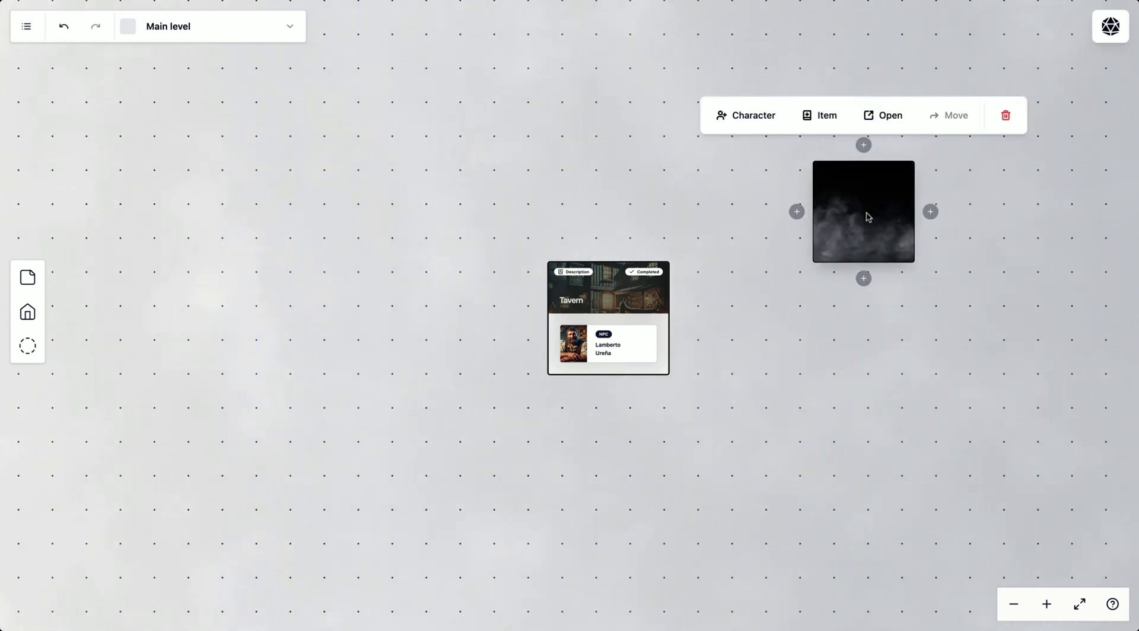
key(Delete)
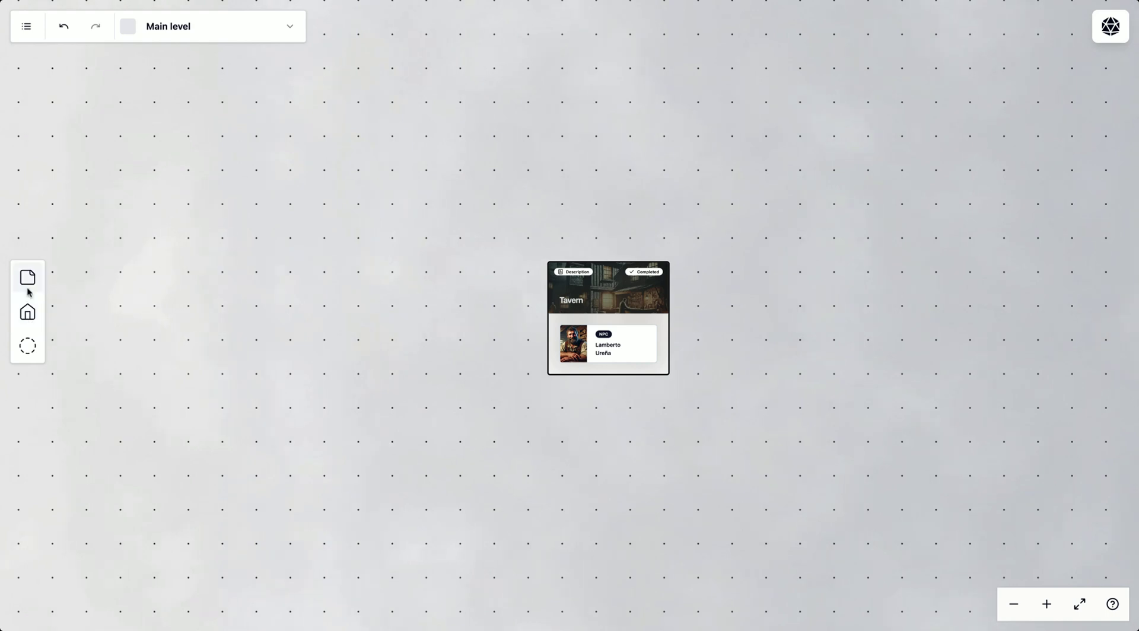
Step: Place a new location northeast of the Tavern and name it Town Square
drag(27, 305, 857, 178)
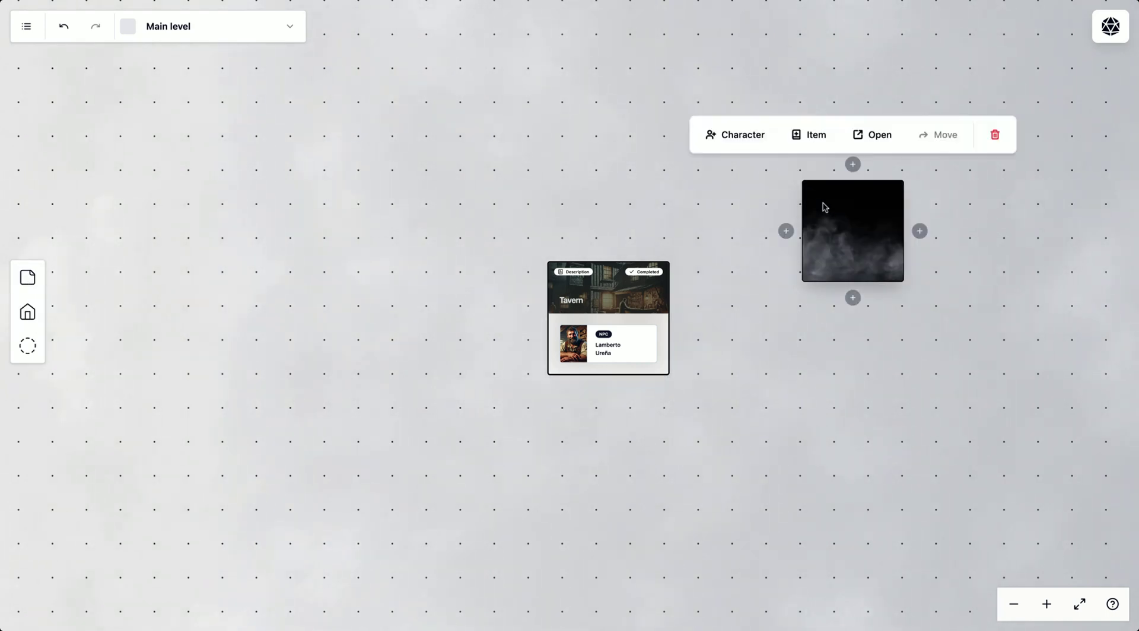
double_click(857, 186)
click(727, 187)
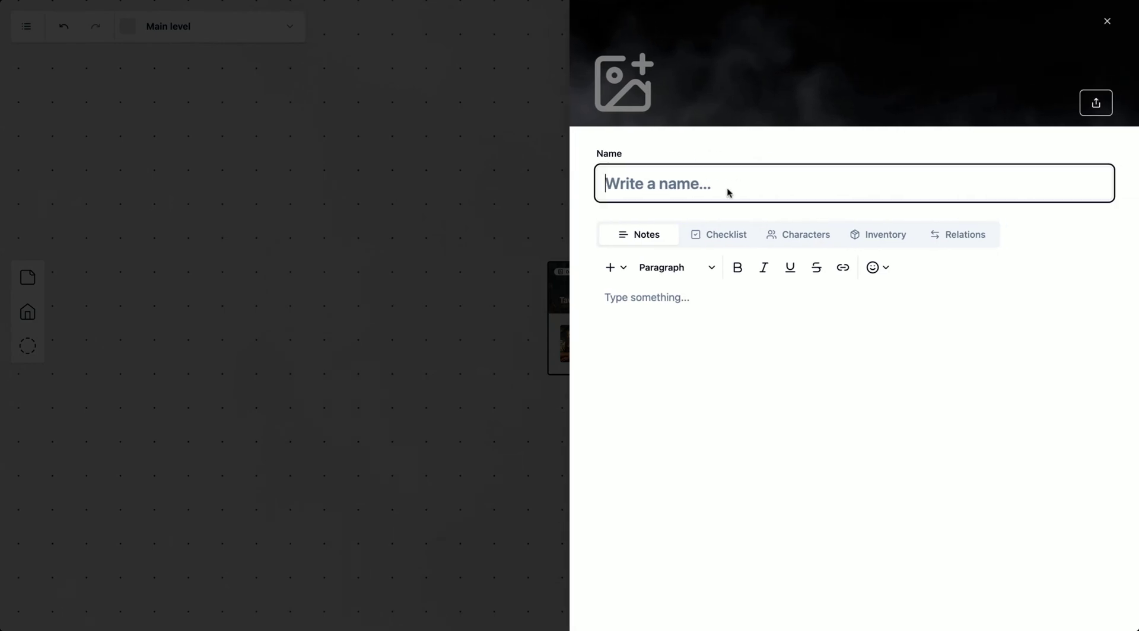
text(Town Square)
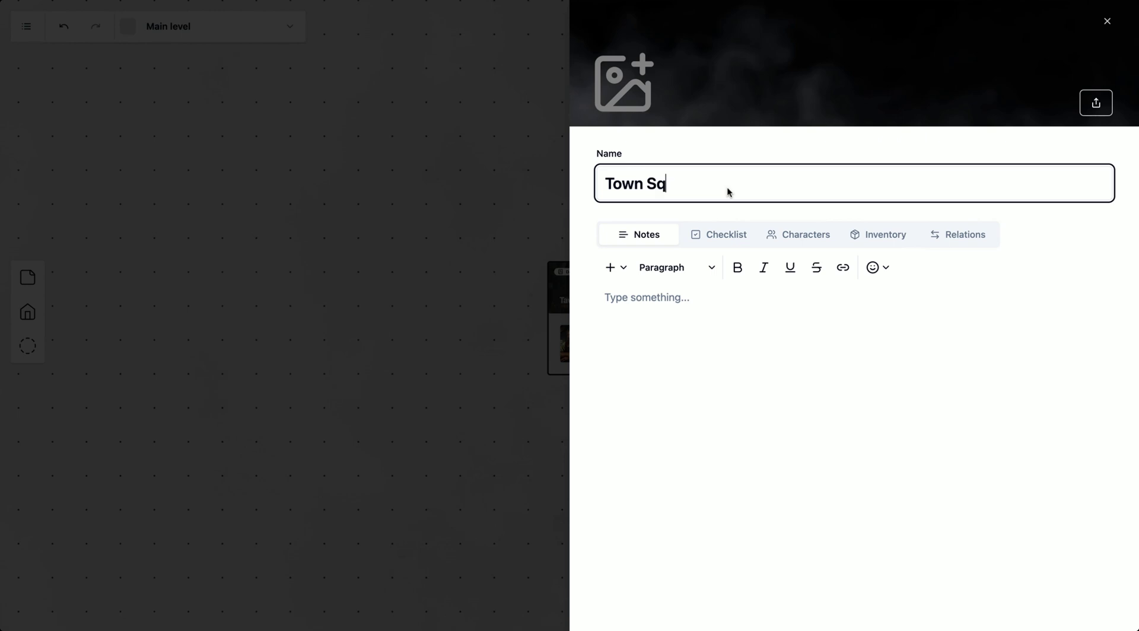
Step: Set the Town Square's picture from the copied image link and close its details
click(630, 108)
click(700, 63)
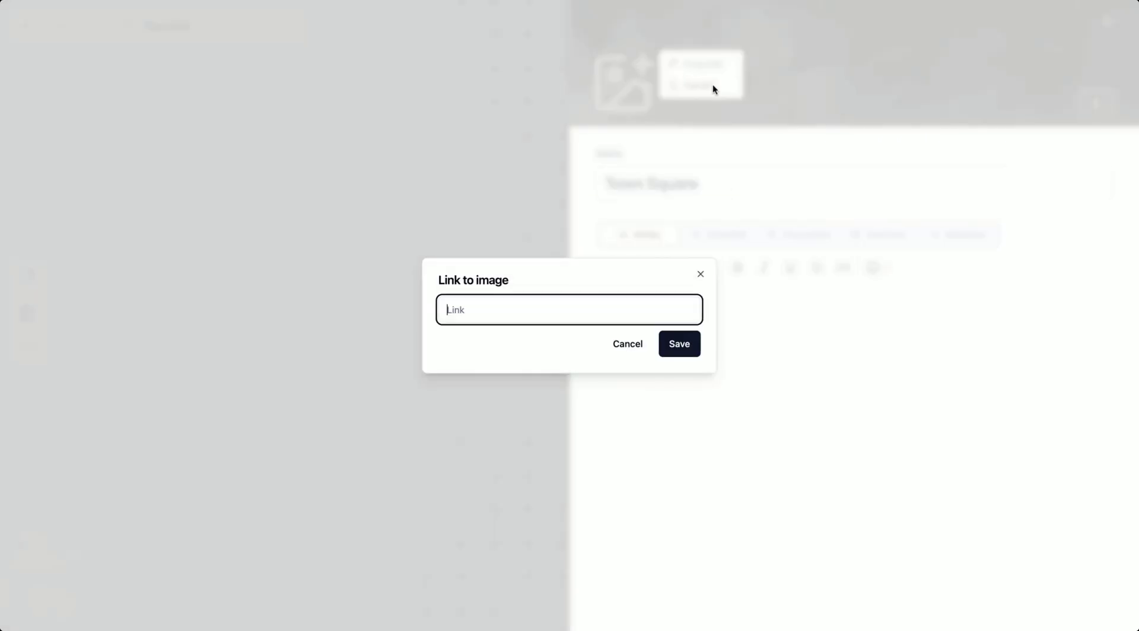
key(ctrl+v)
key(Return)
click(837, 68)
click(427, 178)
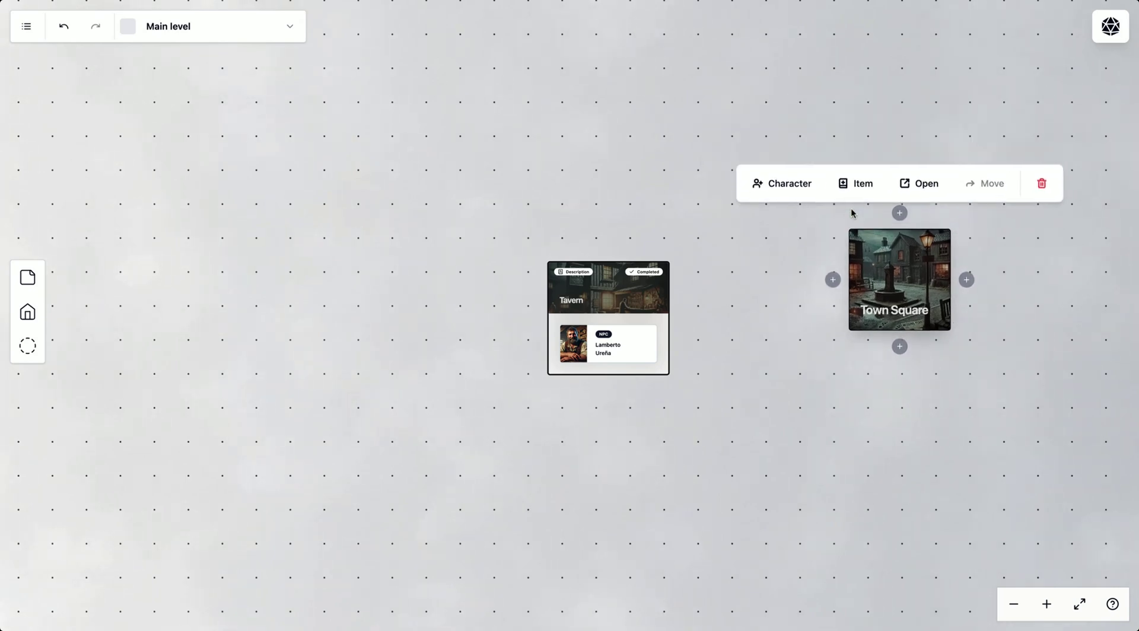
Step: Connect the Town Square to the Tavern and move the Tavern up, roughly level with the square
click(645, 295)
click(875, 248)
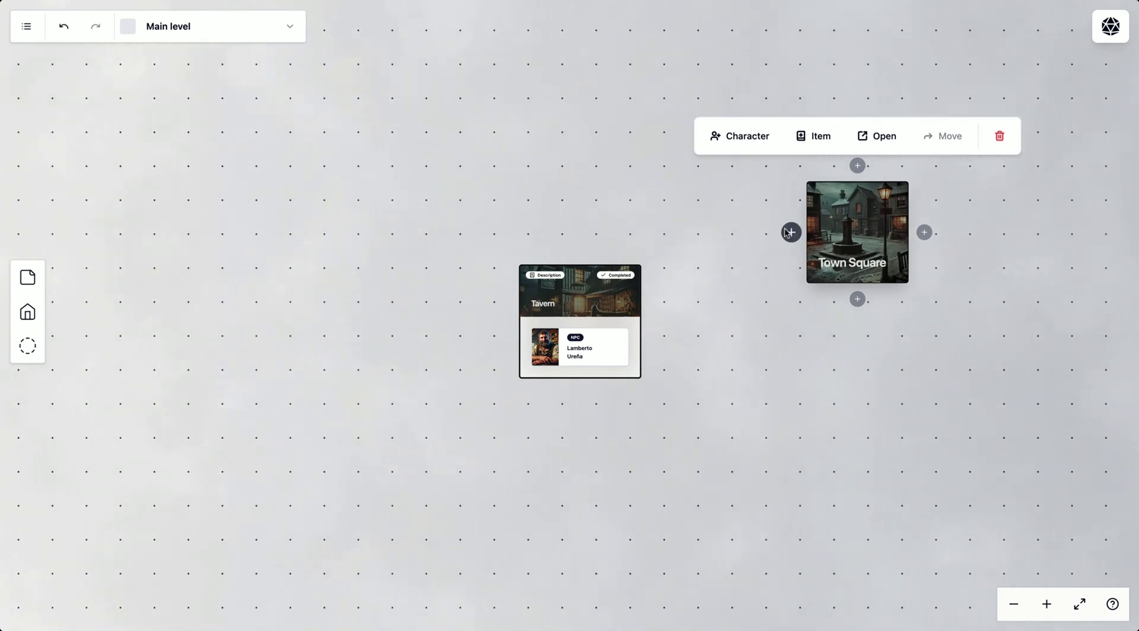
drag(790, 232, 592, 333)
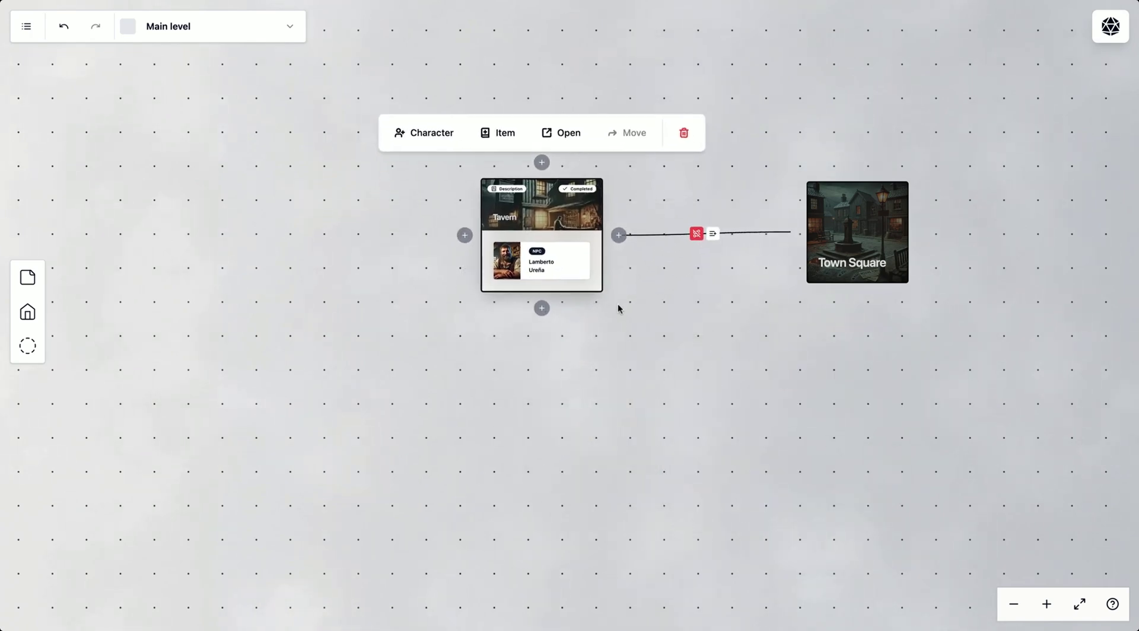
Step: Label the connection between the Tavern and the Town Square "Hearthstone Road"
click(857, 231)
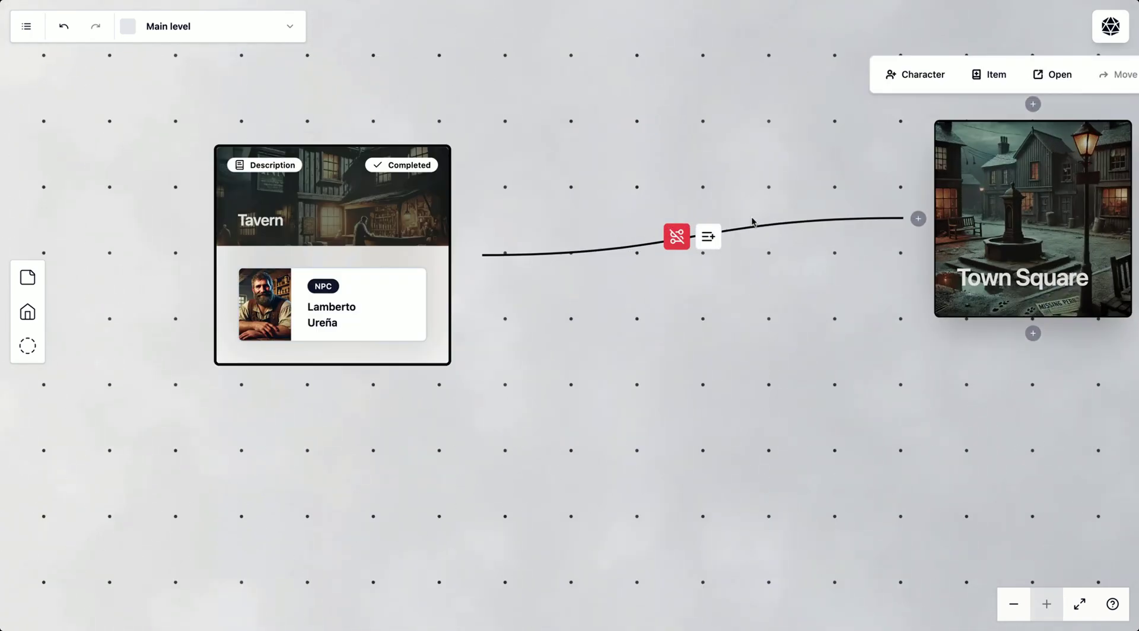
click(710, 240)
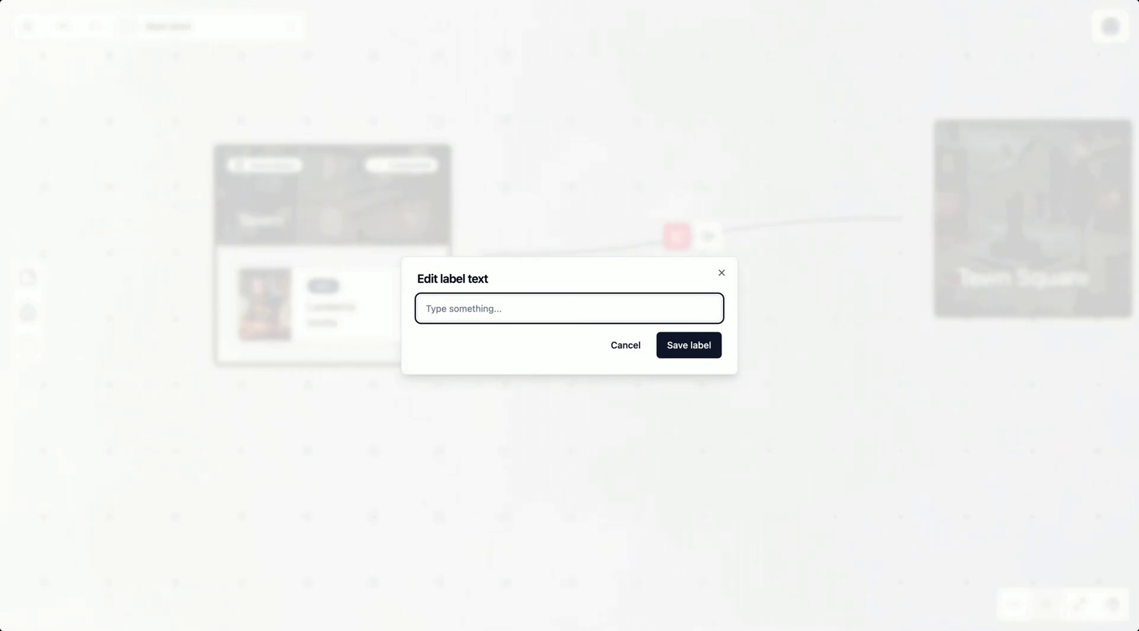
text(Hearthstone Road)
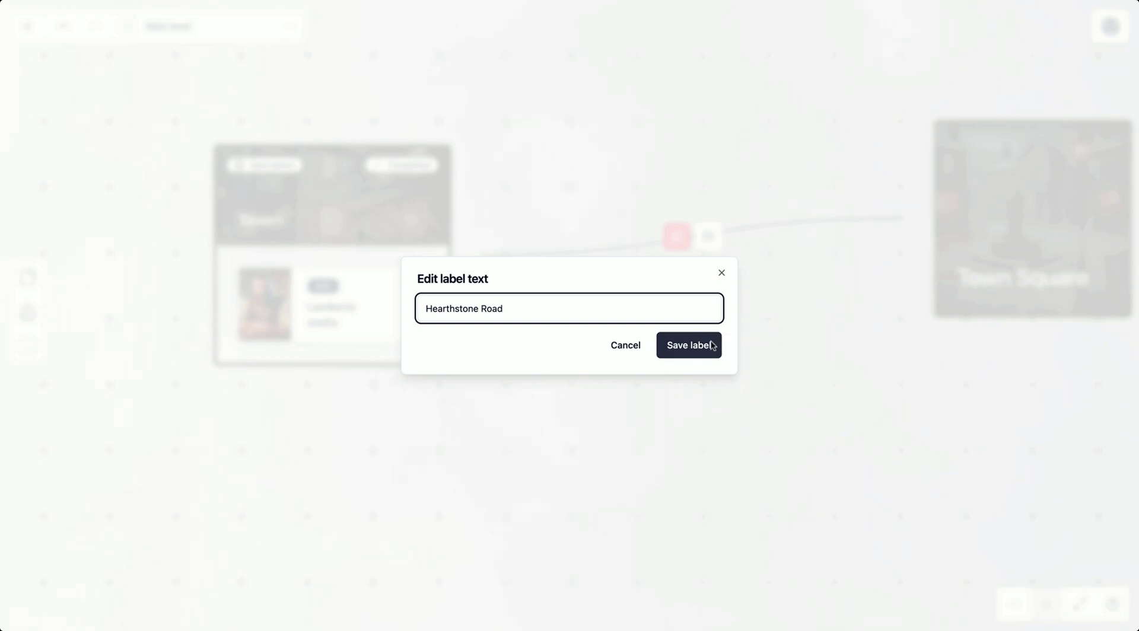
click(712, 346)
scroll(820, 420, down, 2)
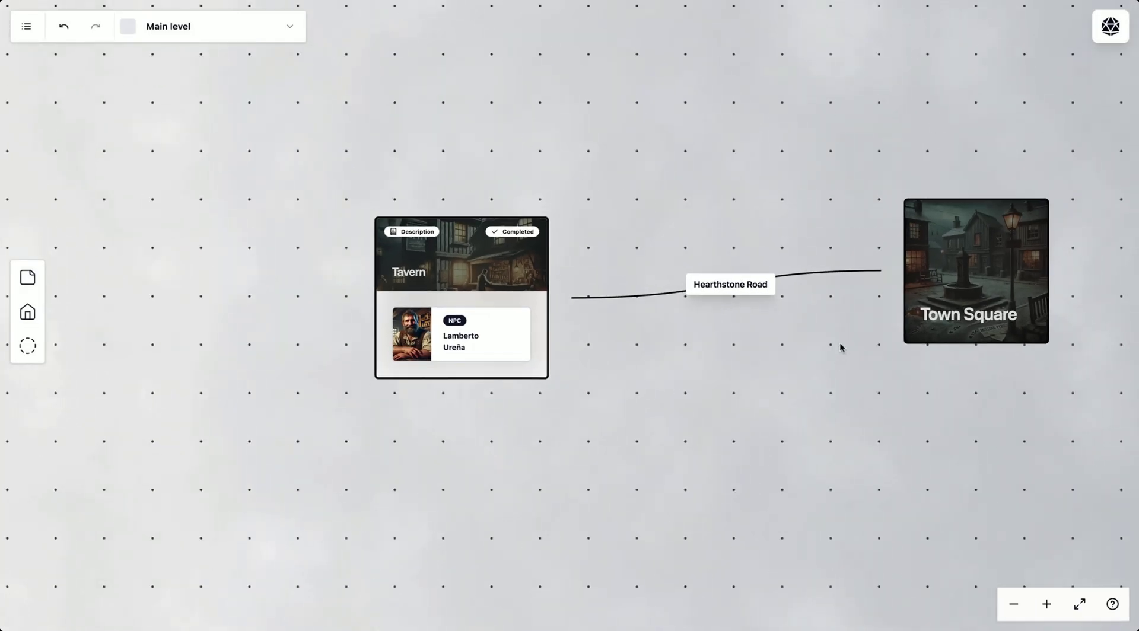
Step: Move the Town Square slightly higher on the canvas
scroll(910, 285, right, 5)
scroll(909, 285, up, 2)
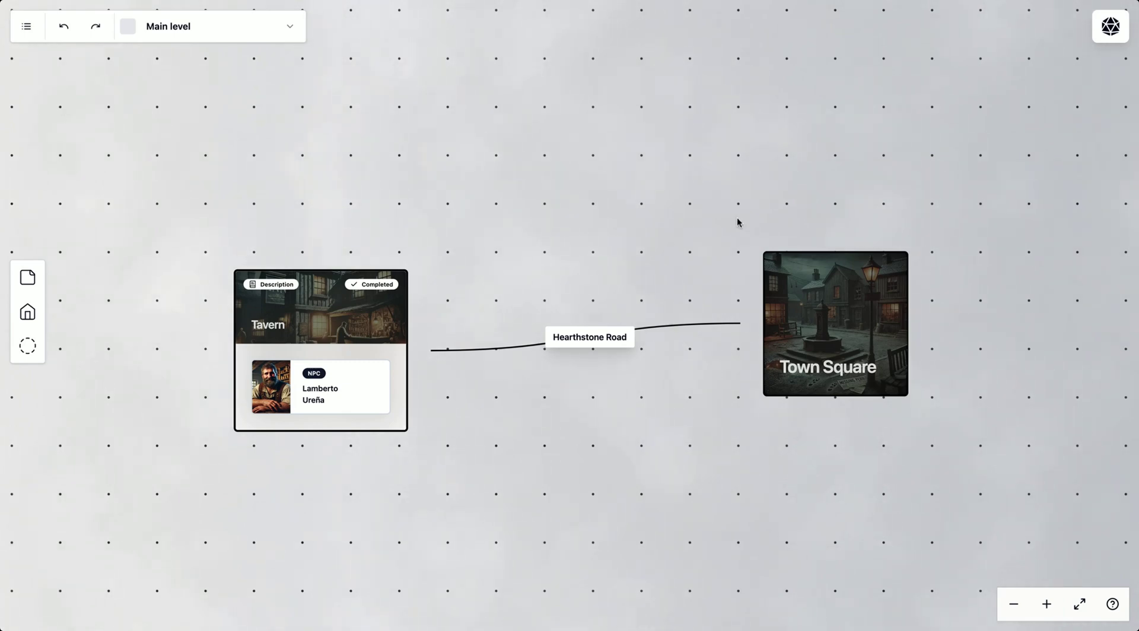
drag(827, 325, 827, 276)
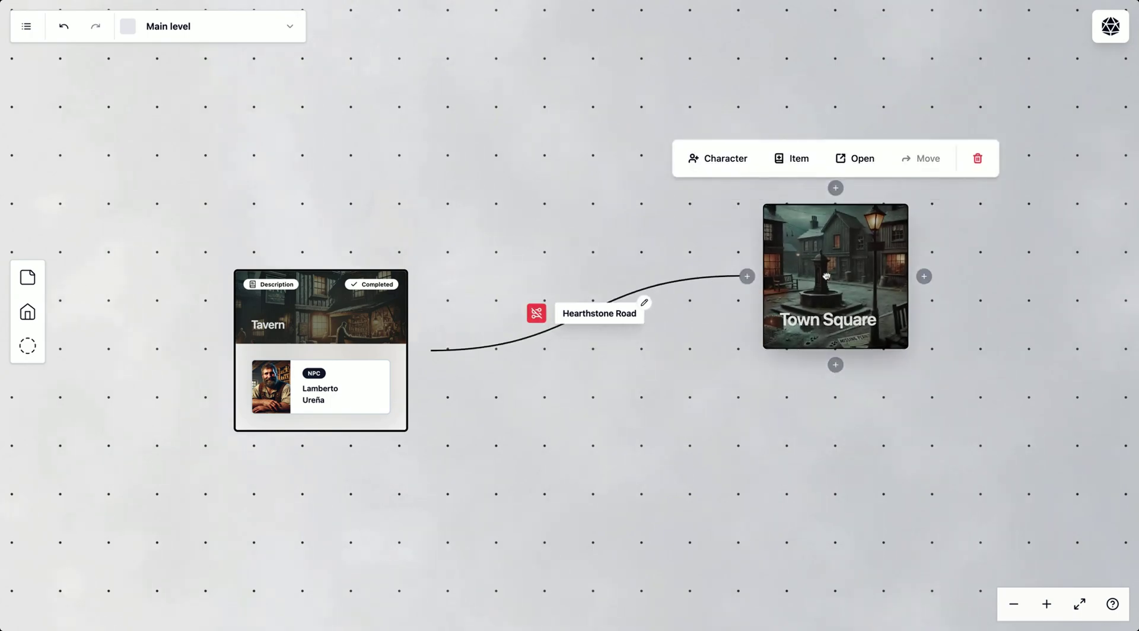
Step: Open the Town Square's details, view its inventory and close them
double_click(826, 276)
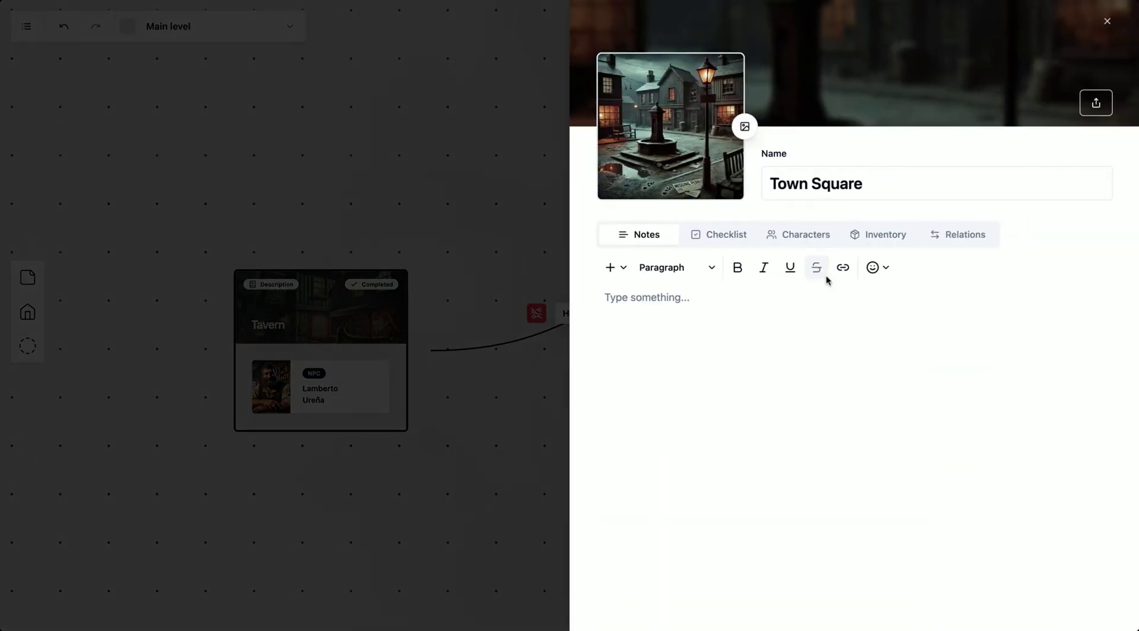
click(876, 239)
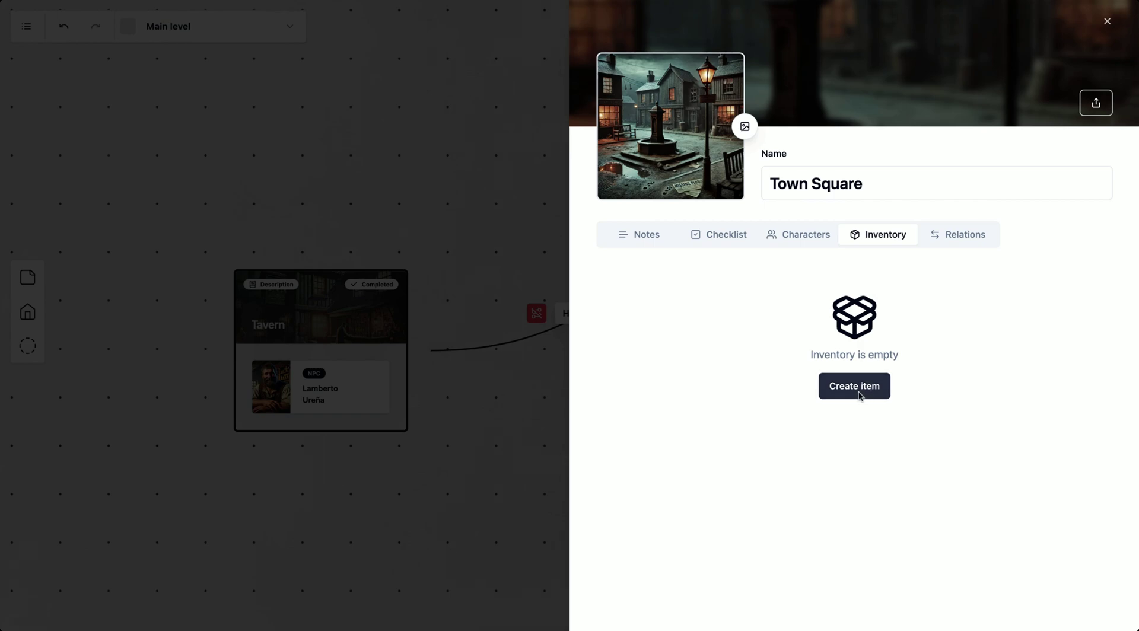
click(435, 234)
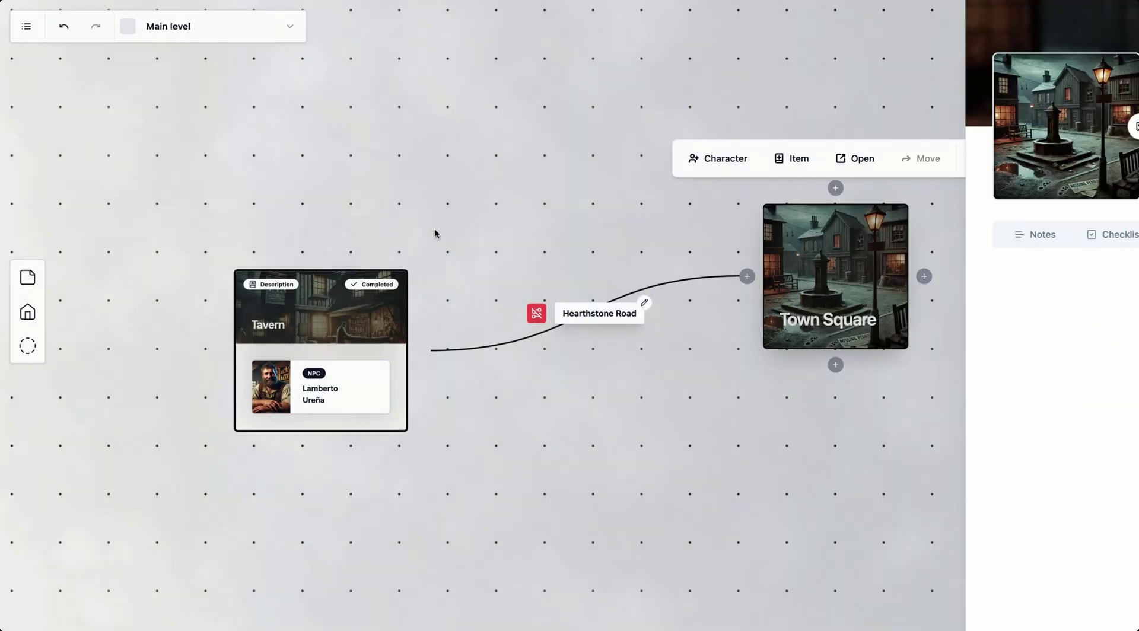
Step: Create a new item from scratch at the Town Square and name it Child's Drawing
click(799, 166)
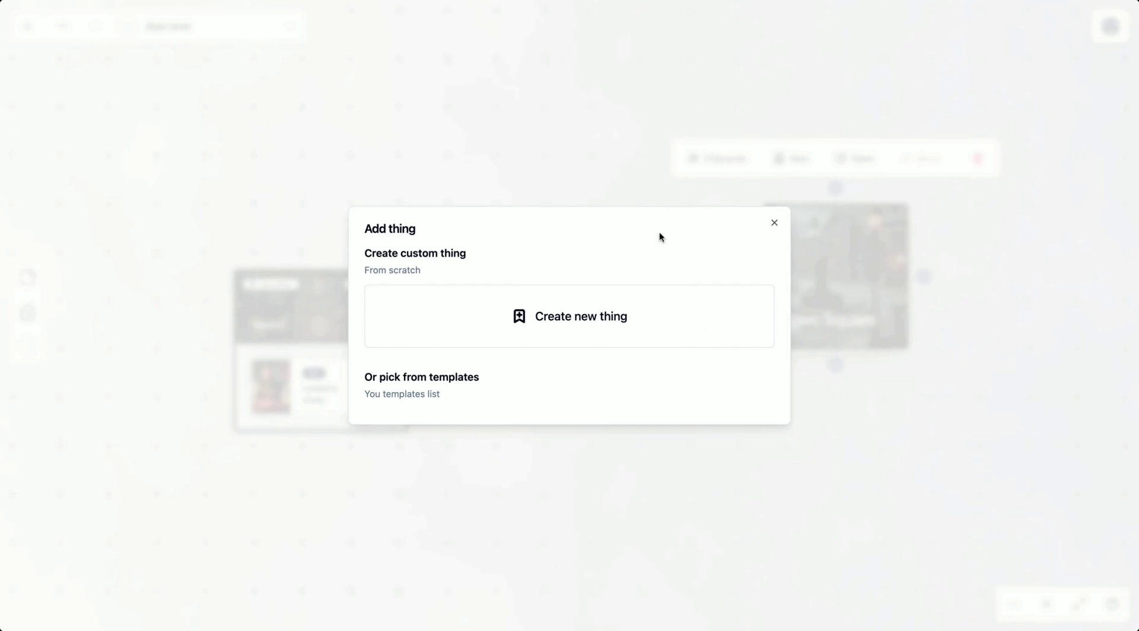
click(683, 316)
double_click(718, 191)
text(Ch)
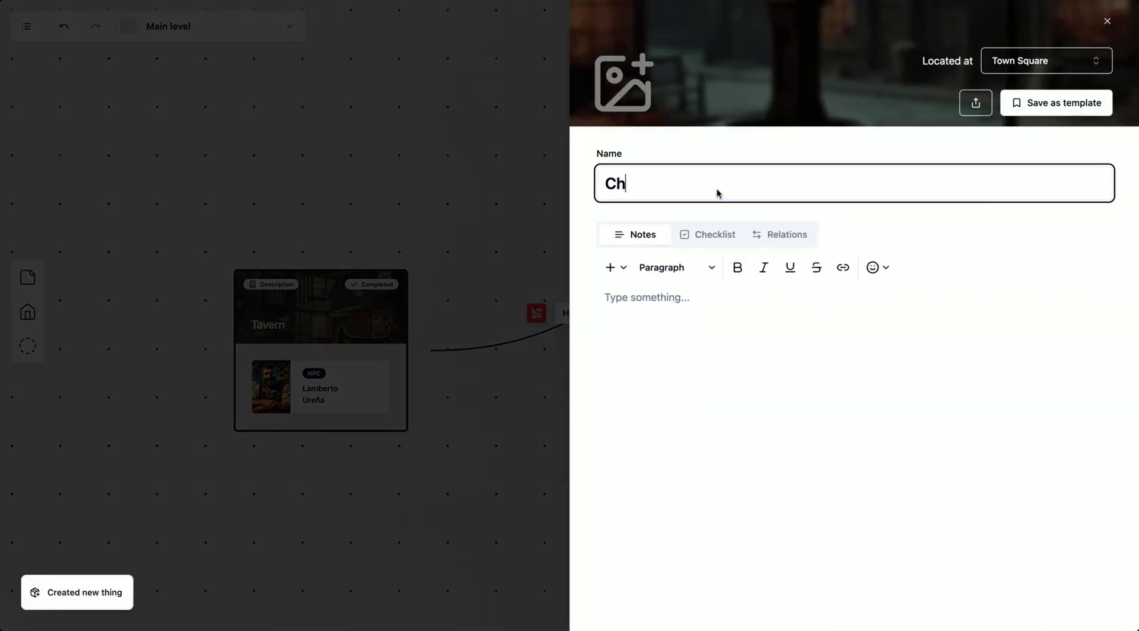
text(ild's Dr)
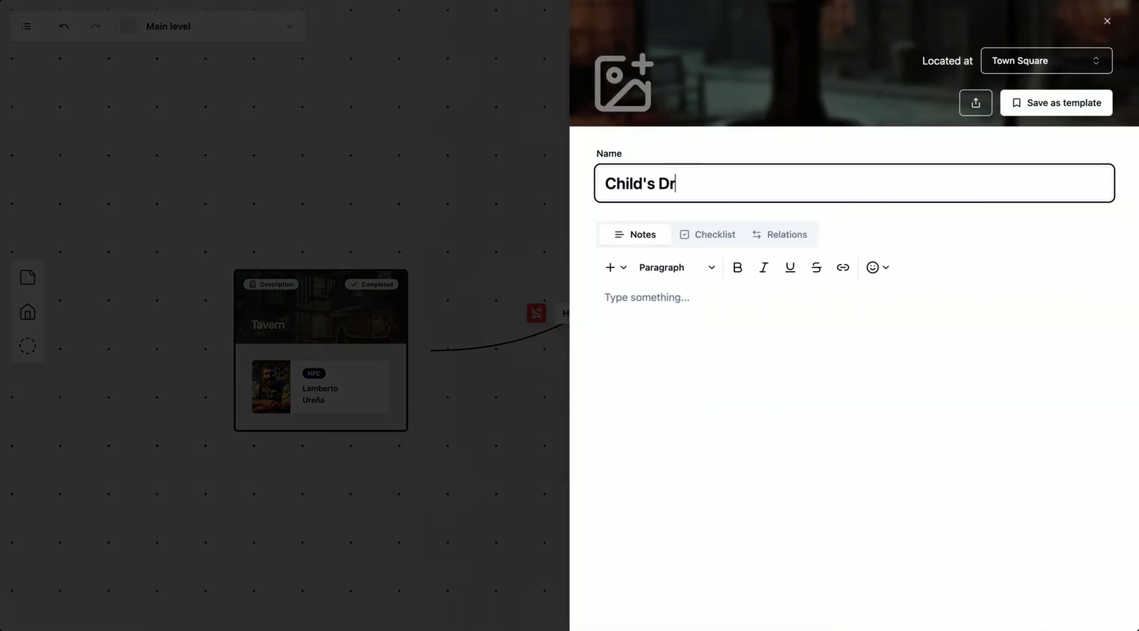
text(awing)
Step: Set the picture of Child's Drawing from the copied image link
click(623, 83)
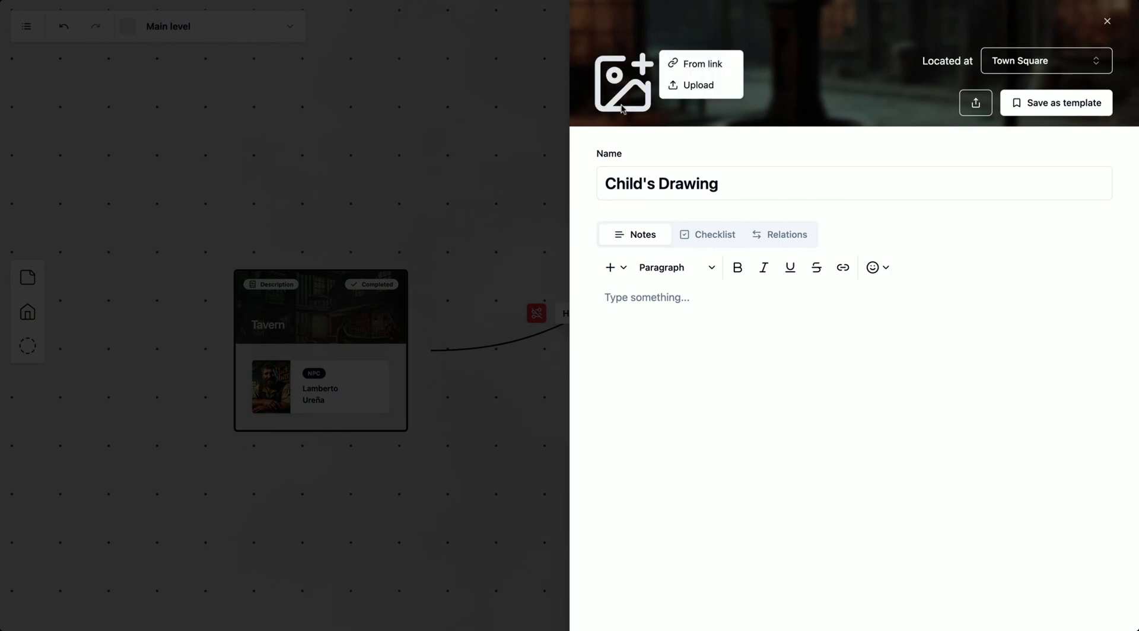
click(708, 63)
key(ctrl+v)
key(Return)
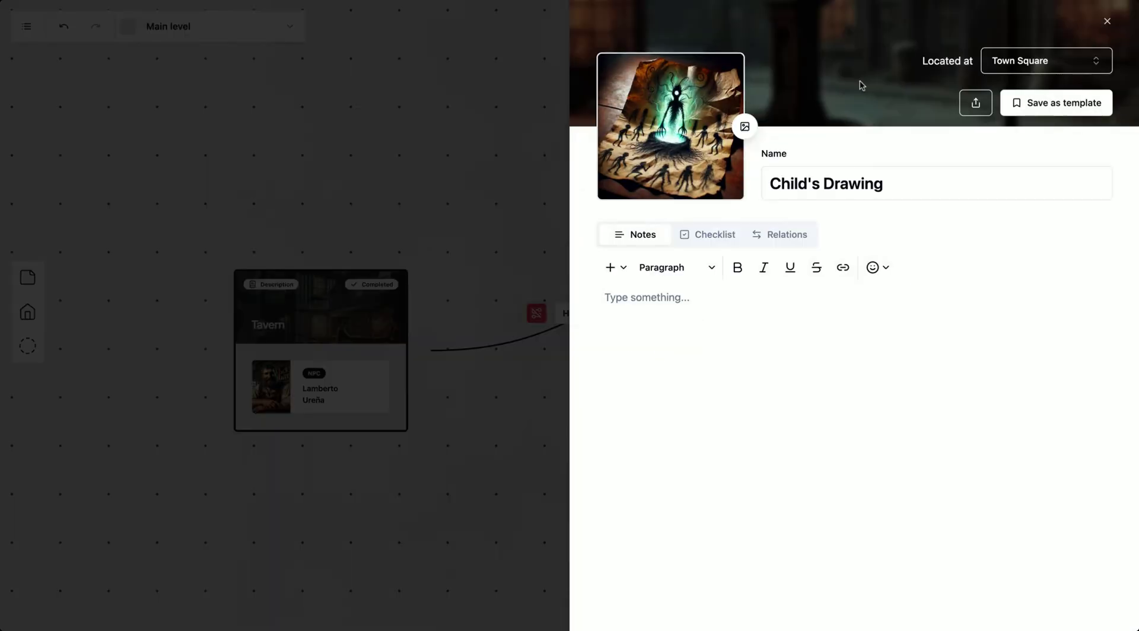
Step: View the notes and checklist of Child's Drawing and close its details
click(736, 383)
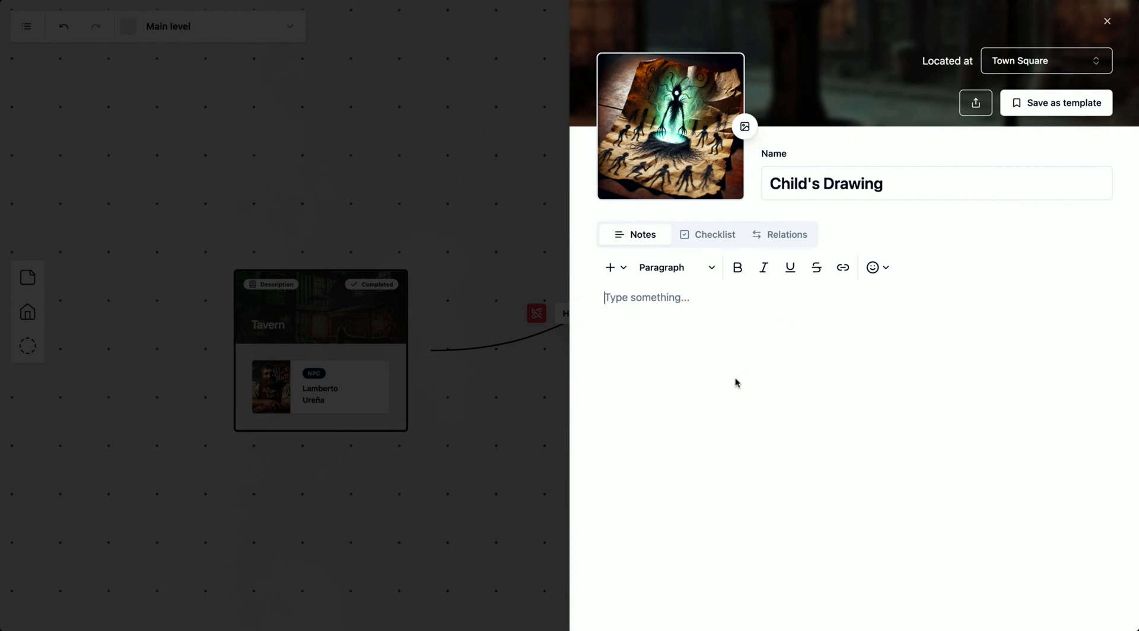
click(708, 238)
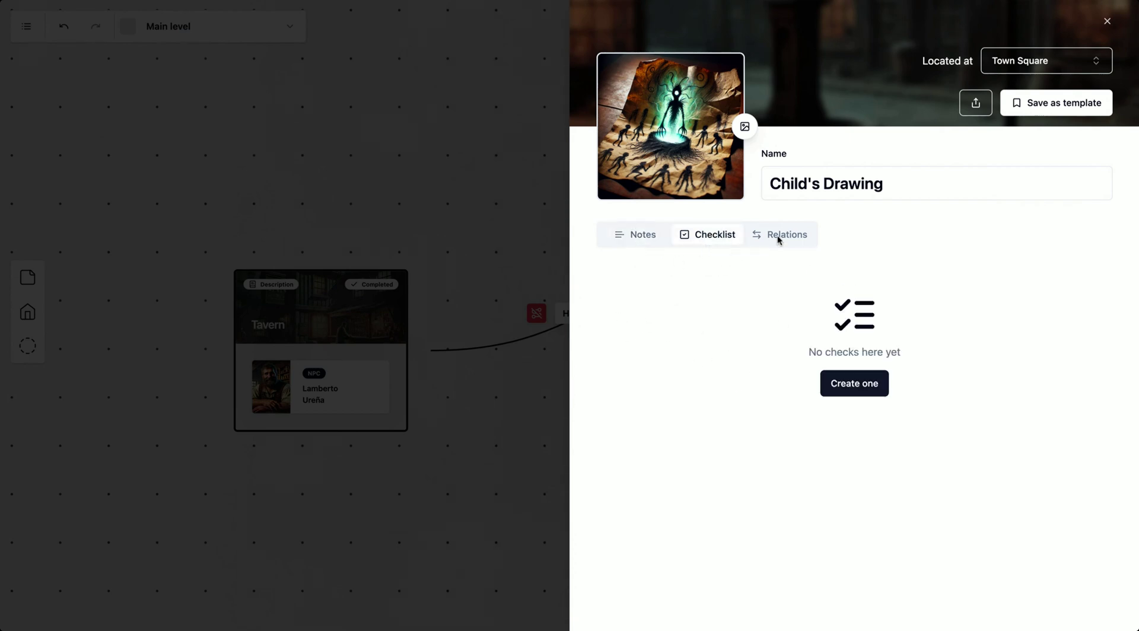
click(634, 240)
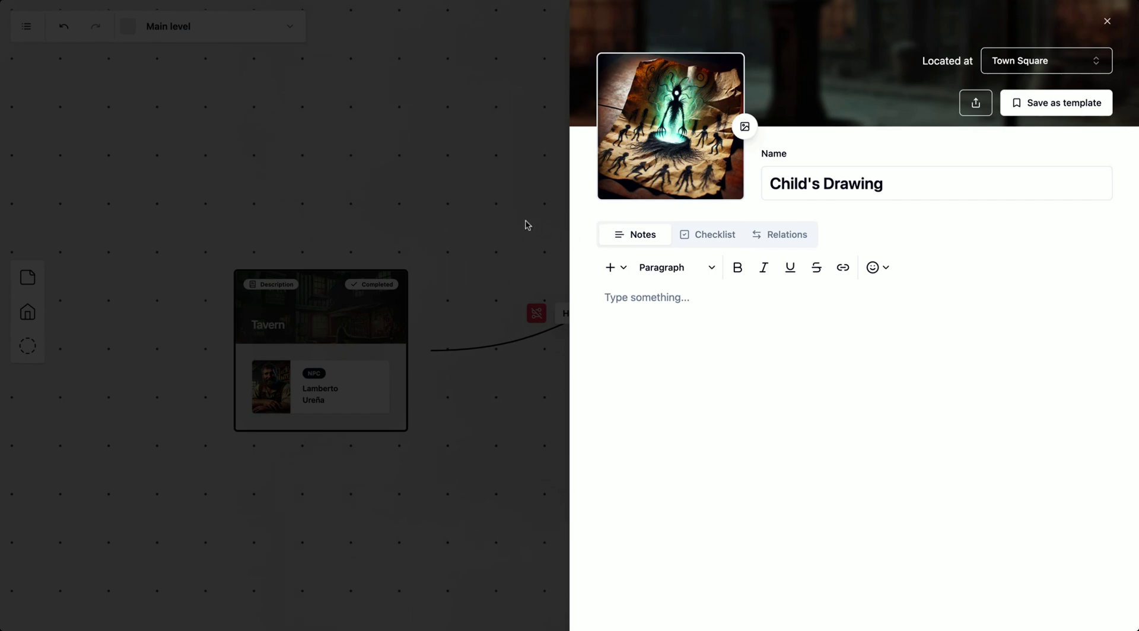
click(527, 225)
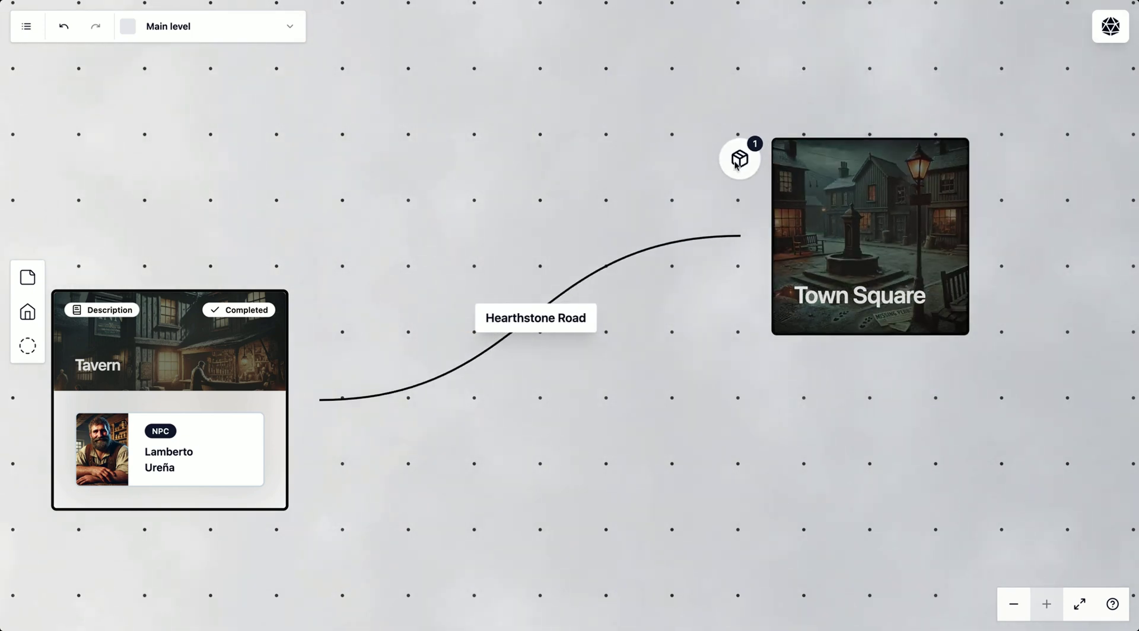
Step: Open and close the innkeeper's details, and move the innkeeper from the Tavern to the Town Square
scroll(735, 165, down, 3)
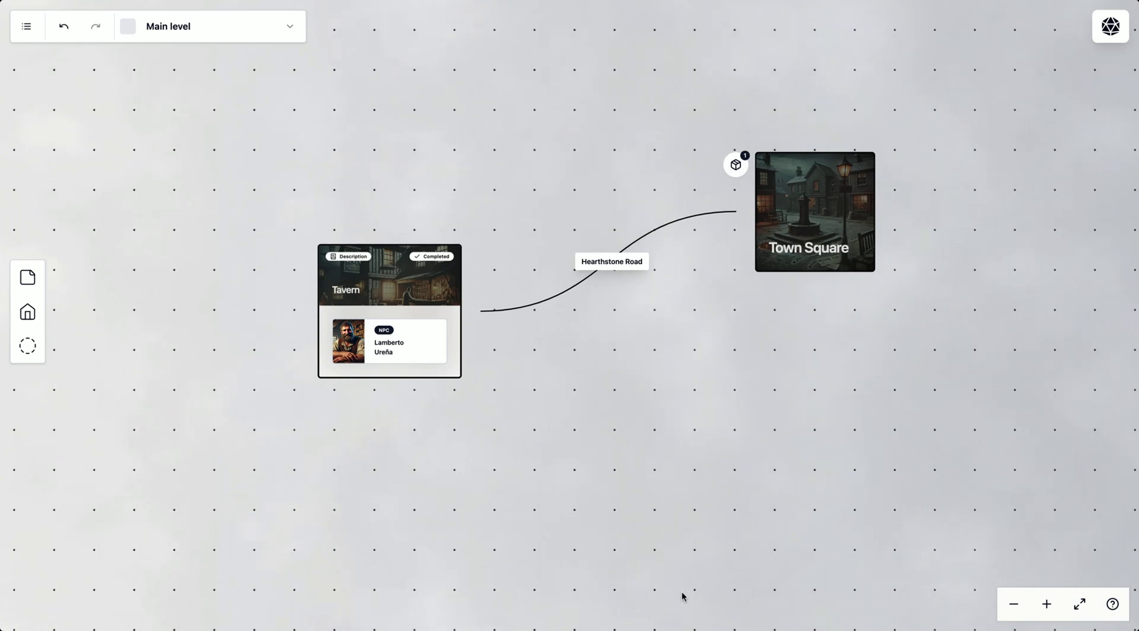
click(423, 355)
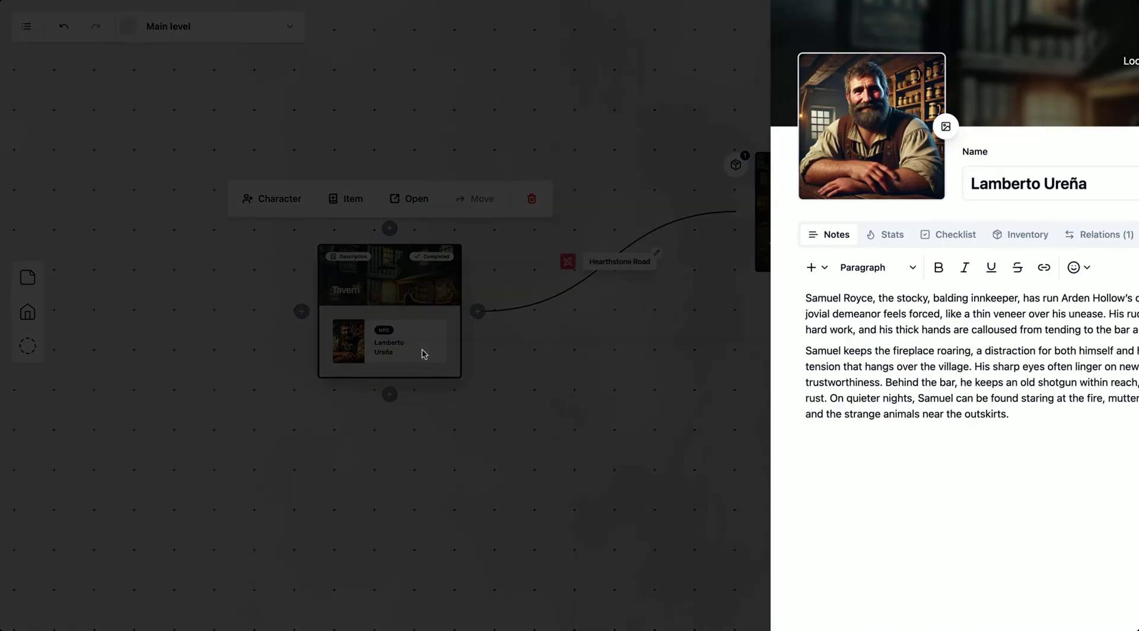
click(439, 365)
click(647, 319)
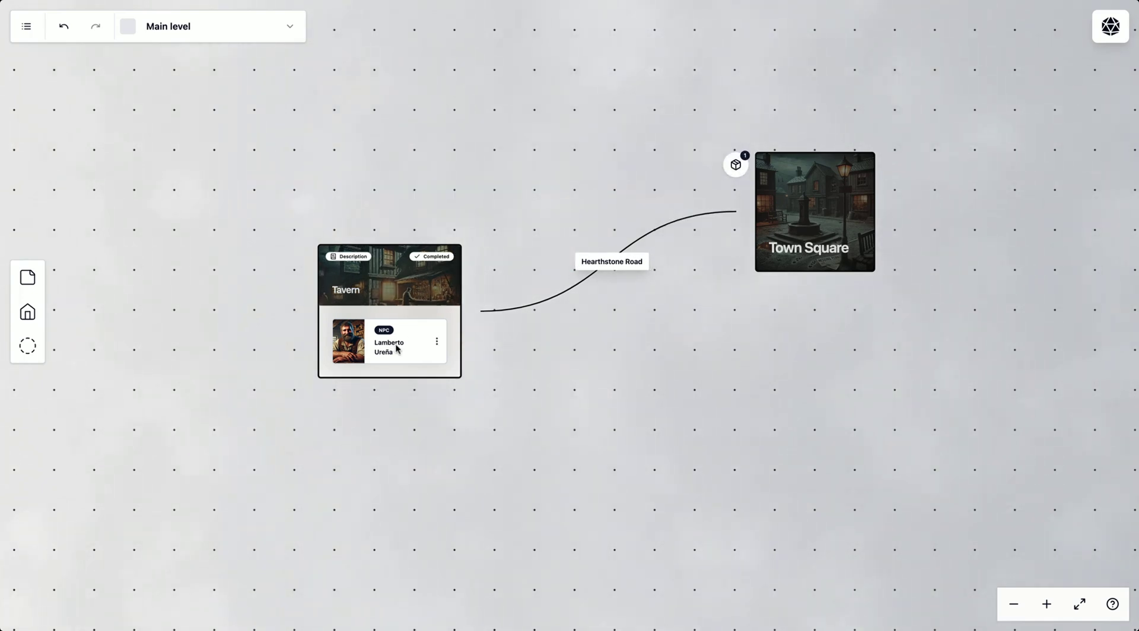
drag(397, 349, 792, 259)
Step: Move Child's Drawing from the Town Square to the Tavern and back to the Town Square
mouse_move(736, 169)
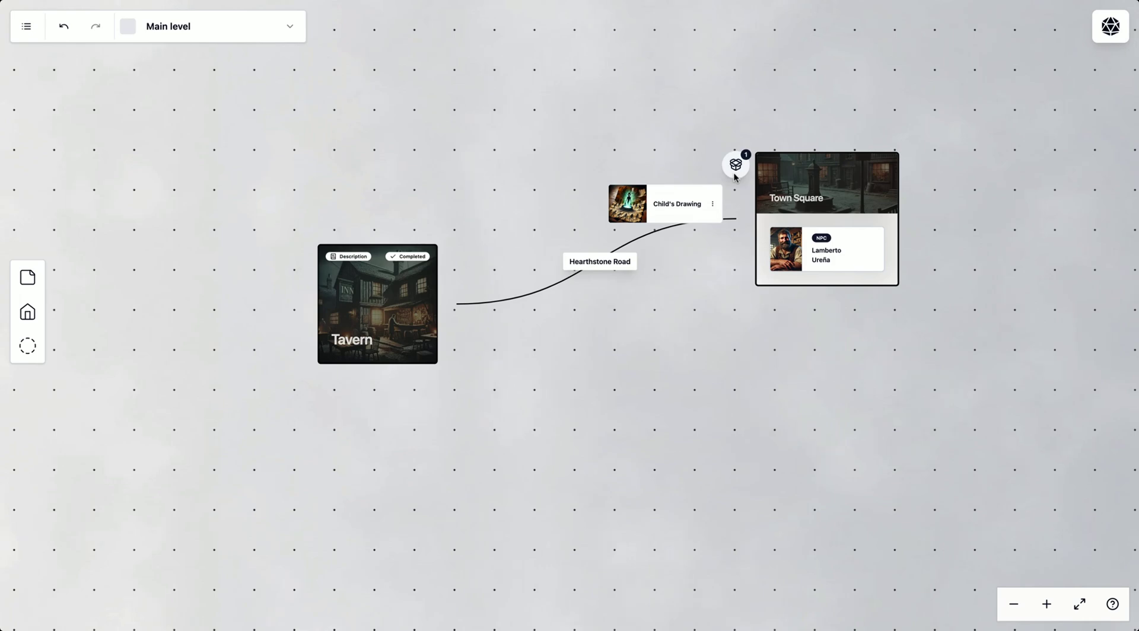
key(ctrl+z)
mouse_move(308, 264)
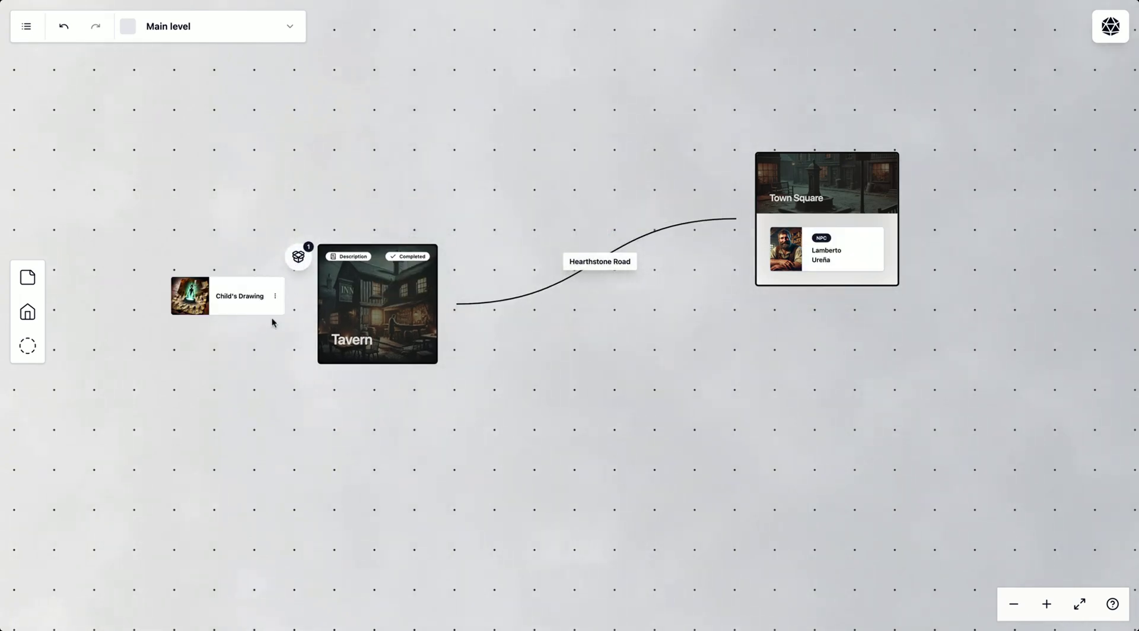
drag(243, 294, 243, 294)
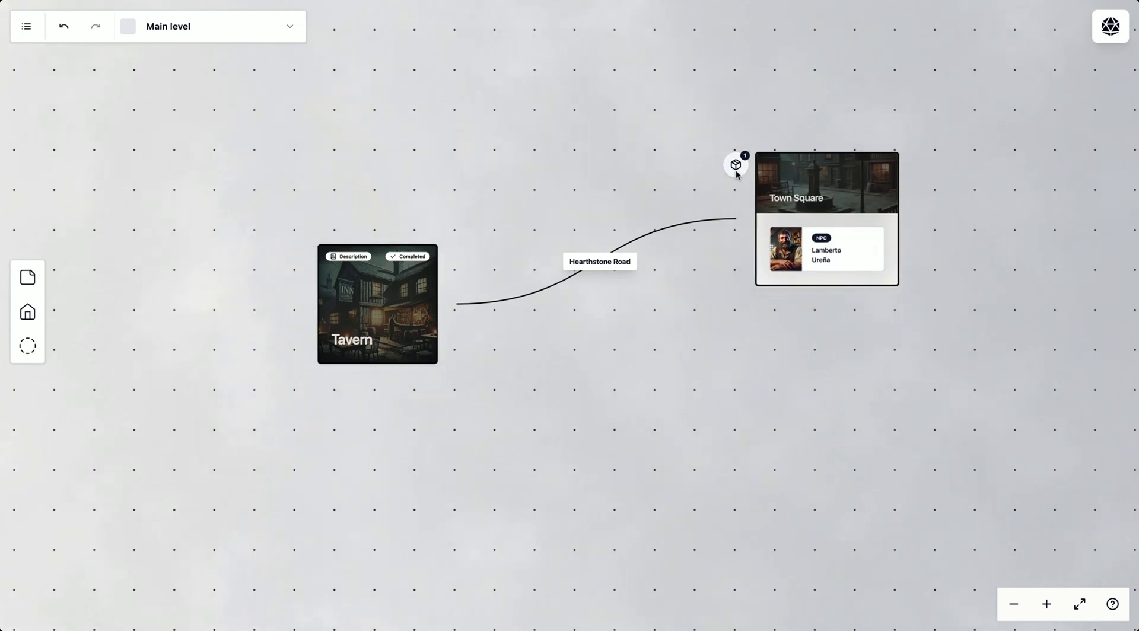
Step: Give Child's Drawing to the innkeeper at the Town Square, and open and close the Town Square's details
mouse_move(736, 169)
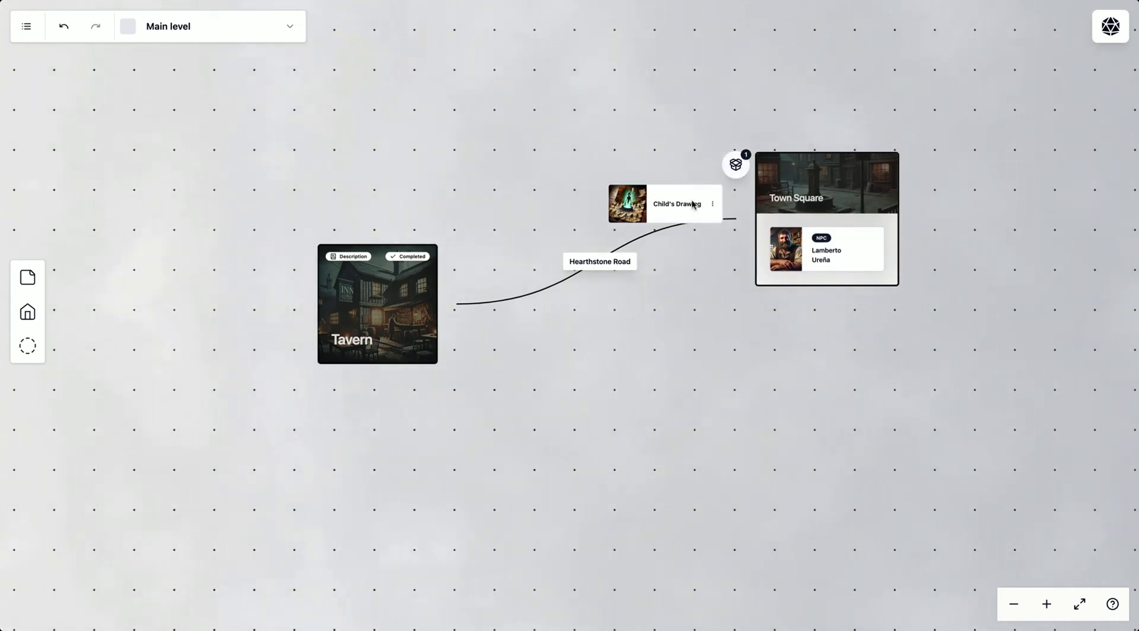
mouse_move(693, 205)
mouse_down()
mouse_move(777, 217)
mouse_move(855, 258)
mouse_move(830, 249)
mouse_up()
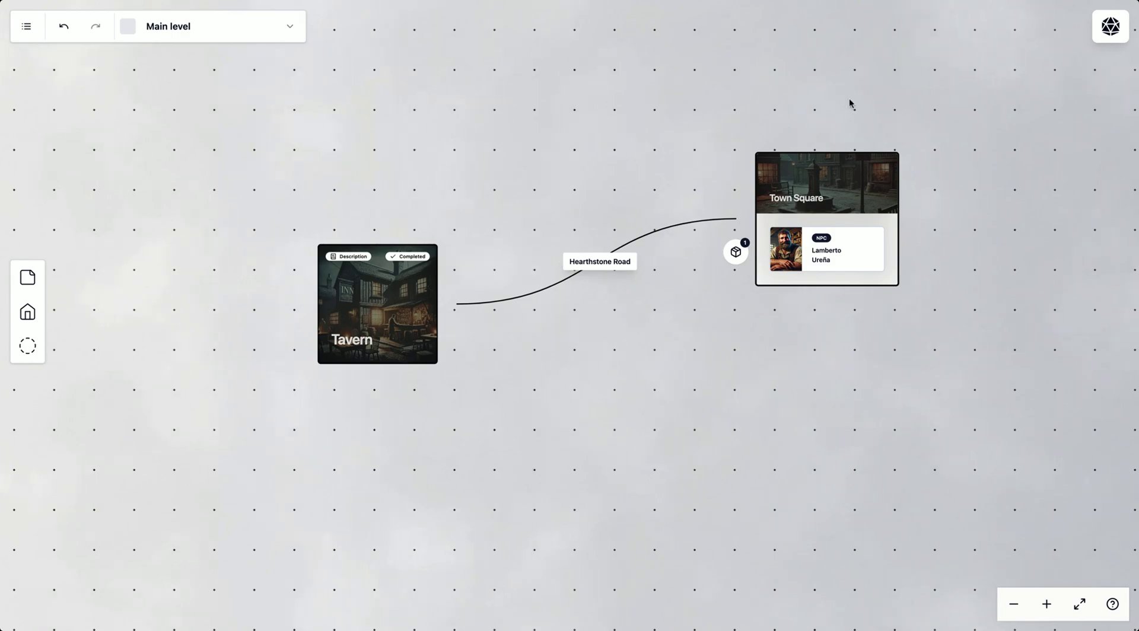
double_click(813, 197)
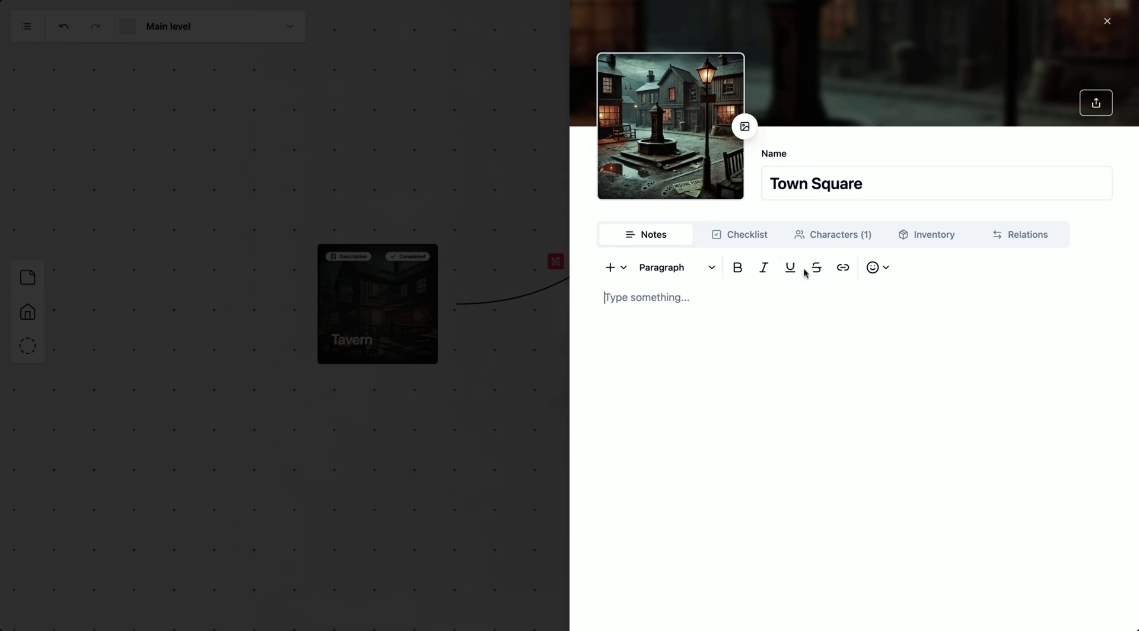
click(561, 324)
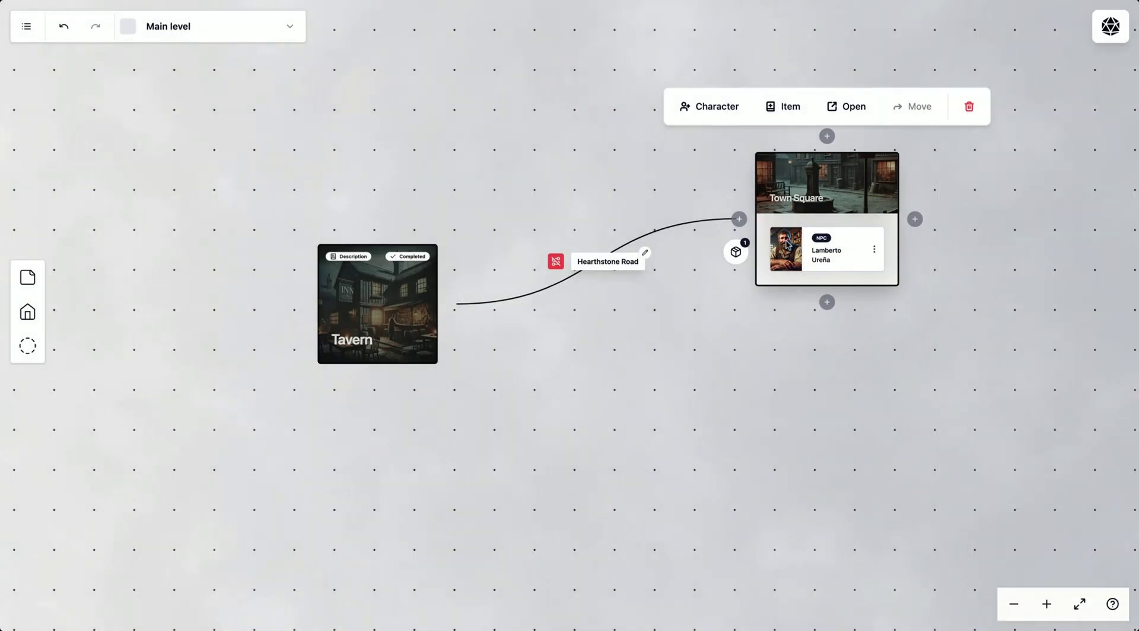
Step: Open Child's Drawing from the innkeeper's inventory and write its note "Found in the" followed by a mention of the Town Square
click(735, 251)
click(688, 292)
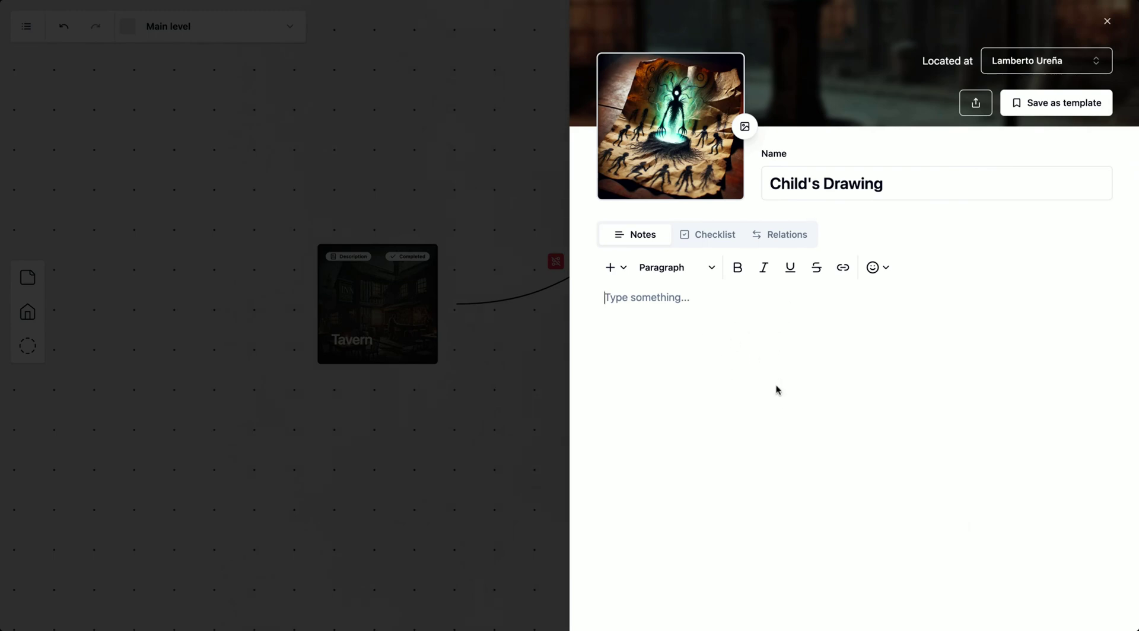
text(Can be found)
key(ctrl+a)
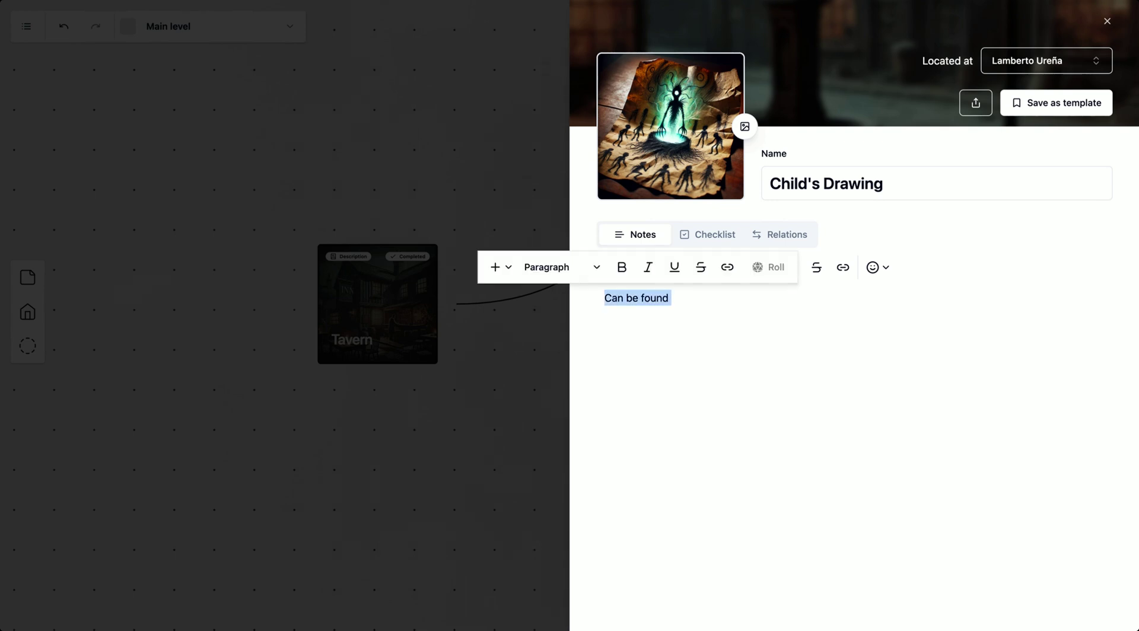
text(Found in)
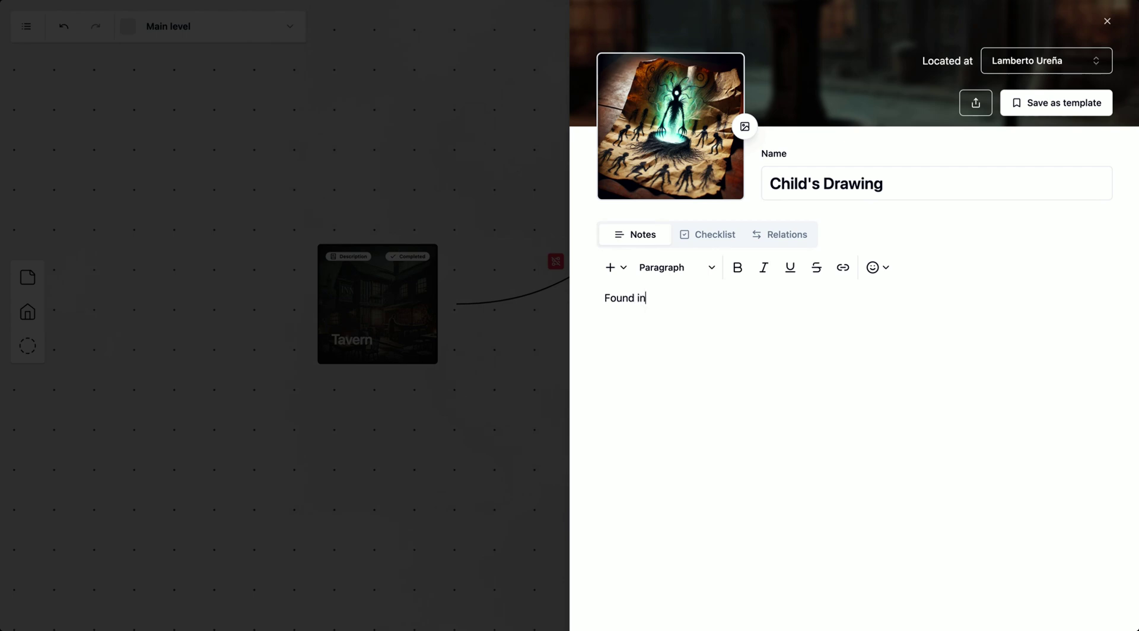
text( the)
text(@to)
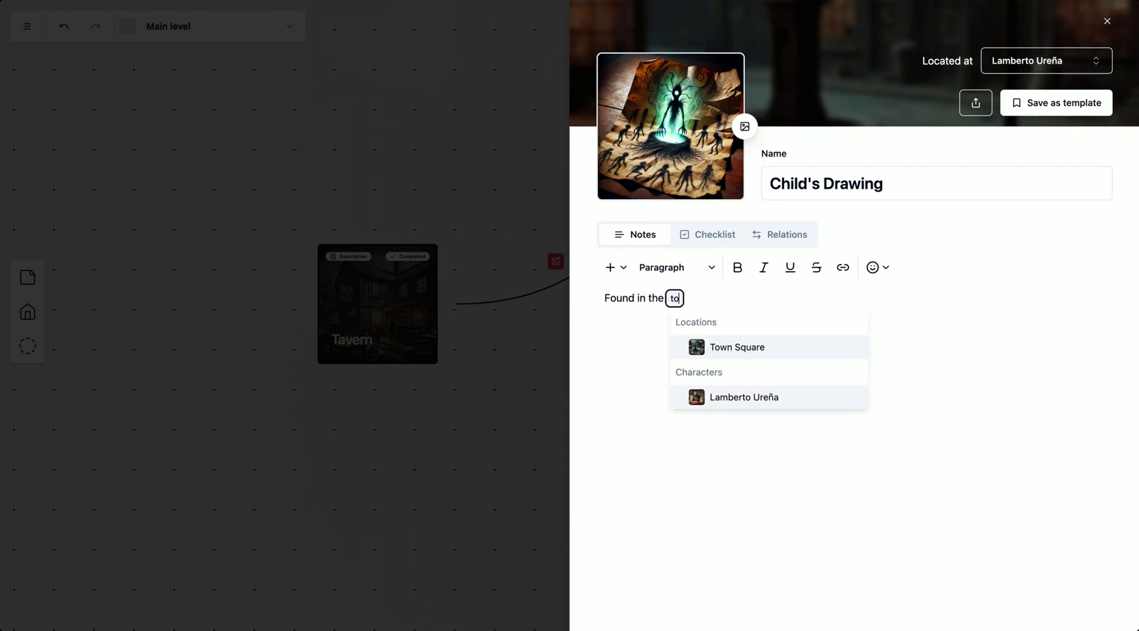
click(812, 355)
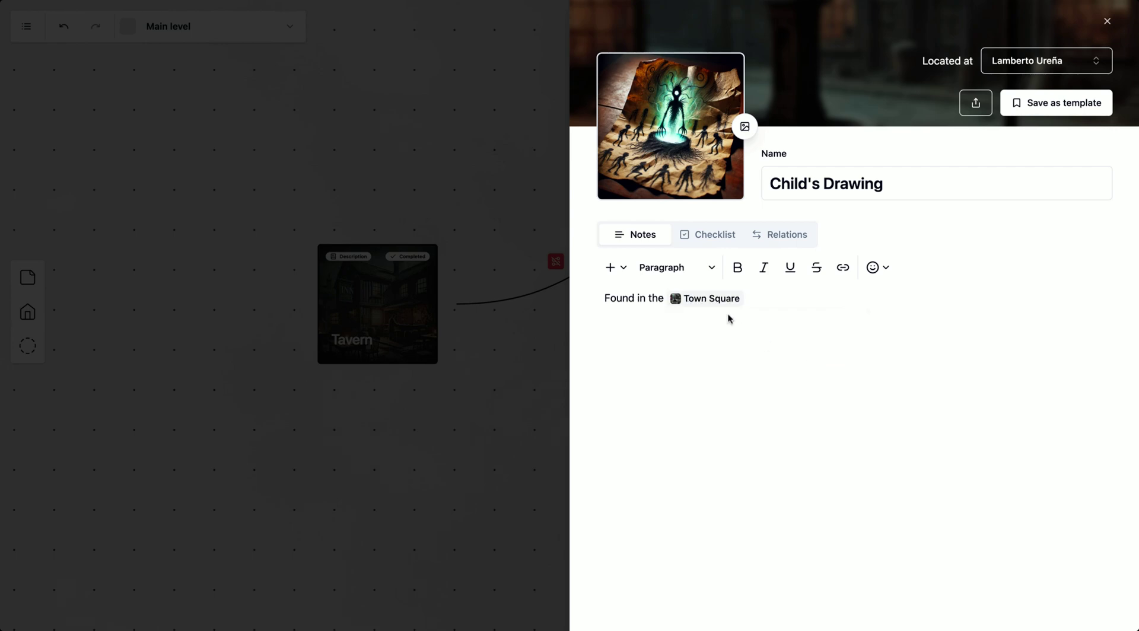
Step: Open the Town Square's details through its mention in the item's note, and close them
click(715, 301)
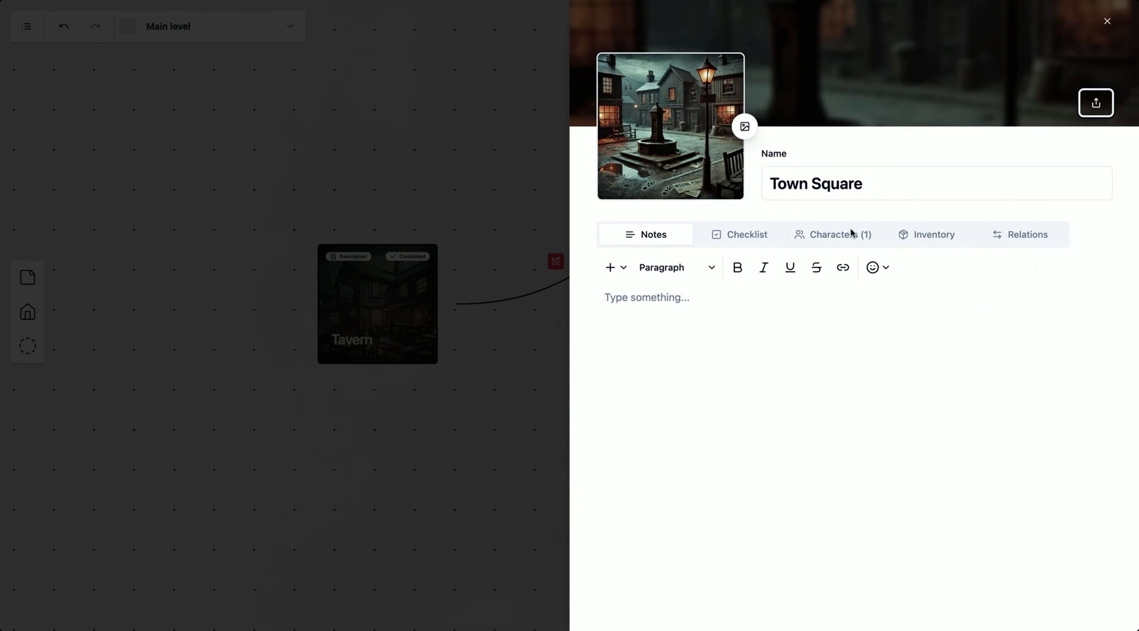
click(512, 209)
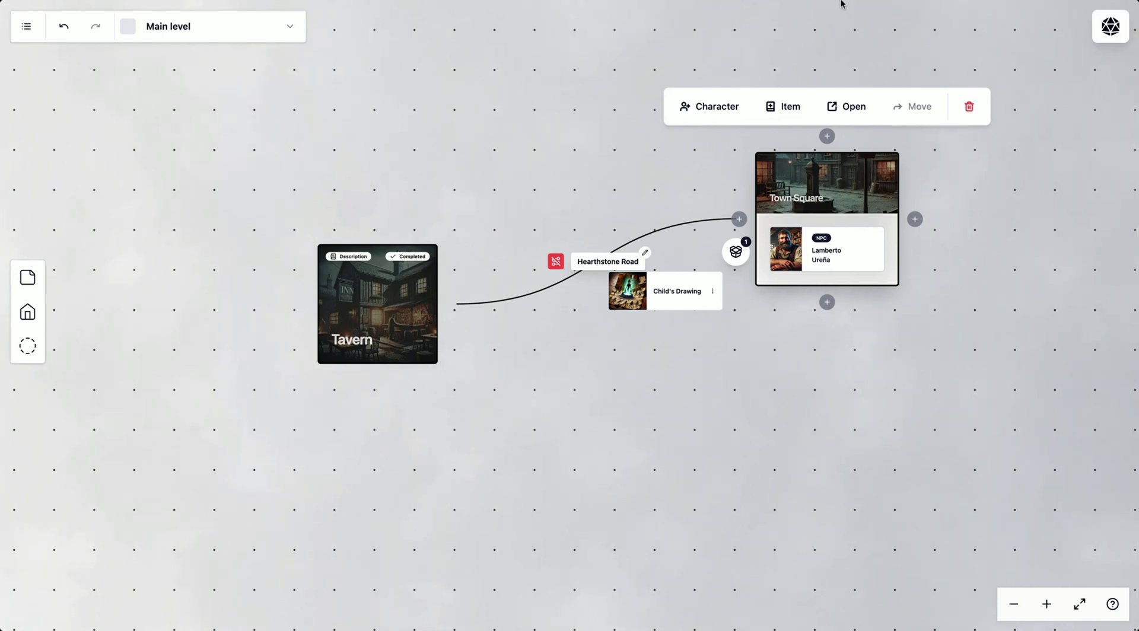
click(835, 35)
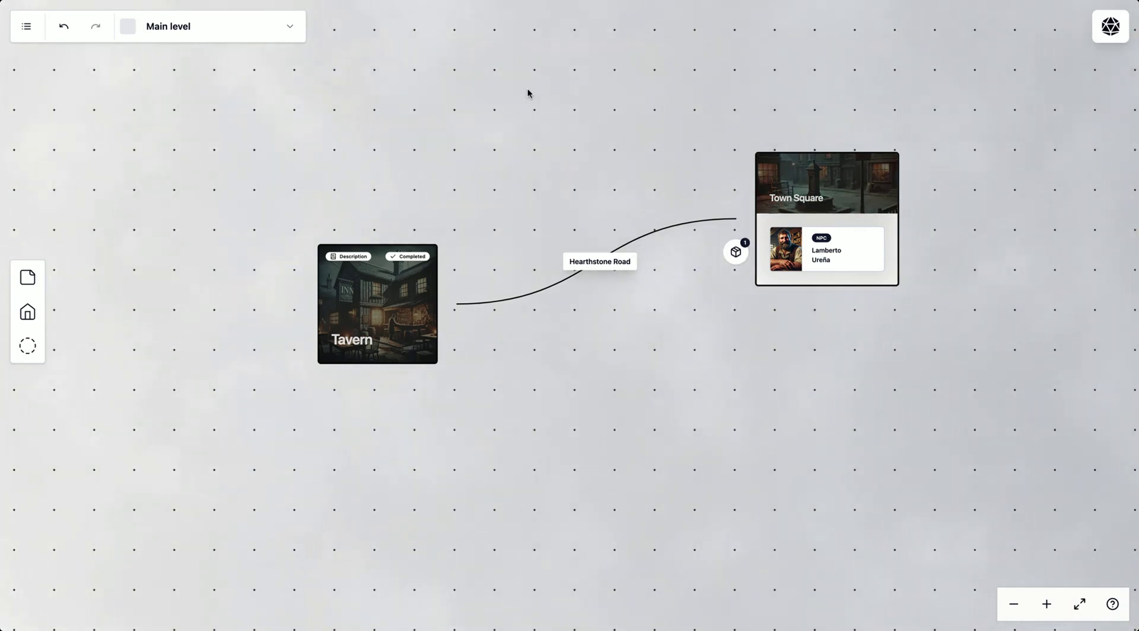
Step: Add a blank note to the empty canvas area beside the Tavern and move it slightly further from the Tavern
scroll(474, 102, left, 10)
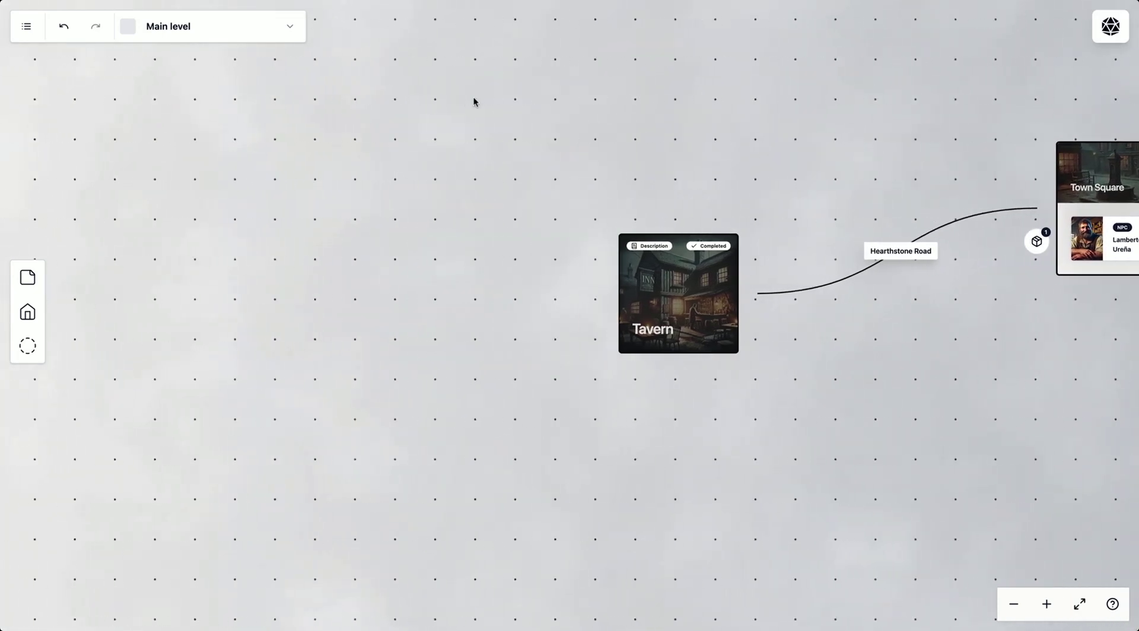
right_click(321, 165)
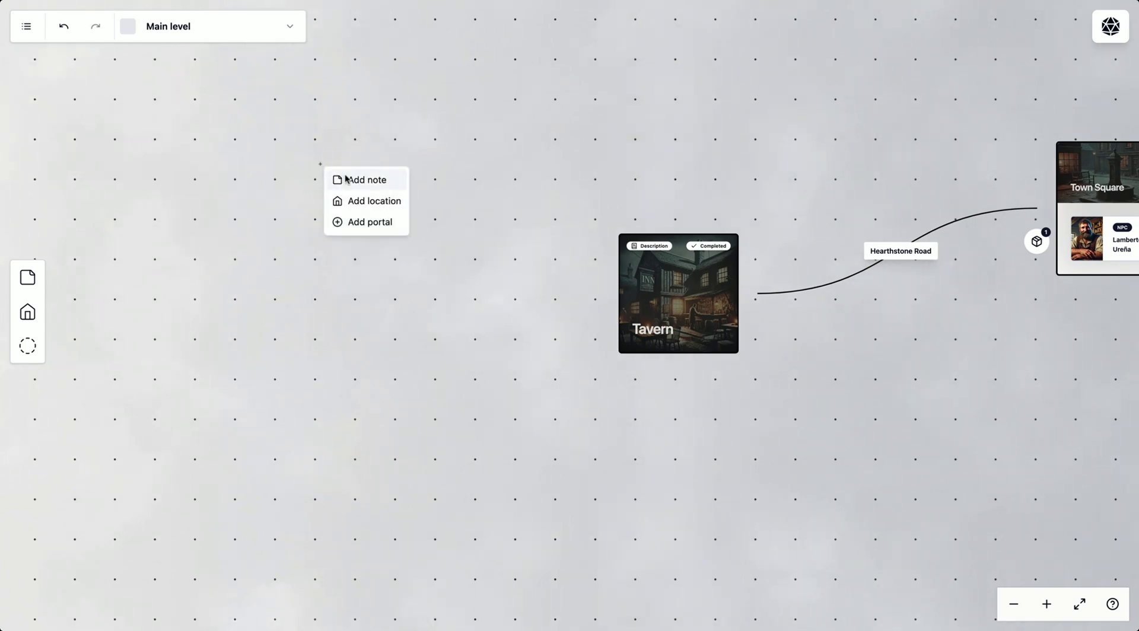
click(372, 135)
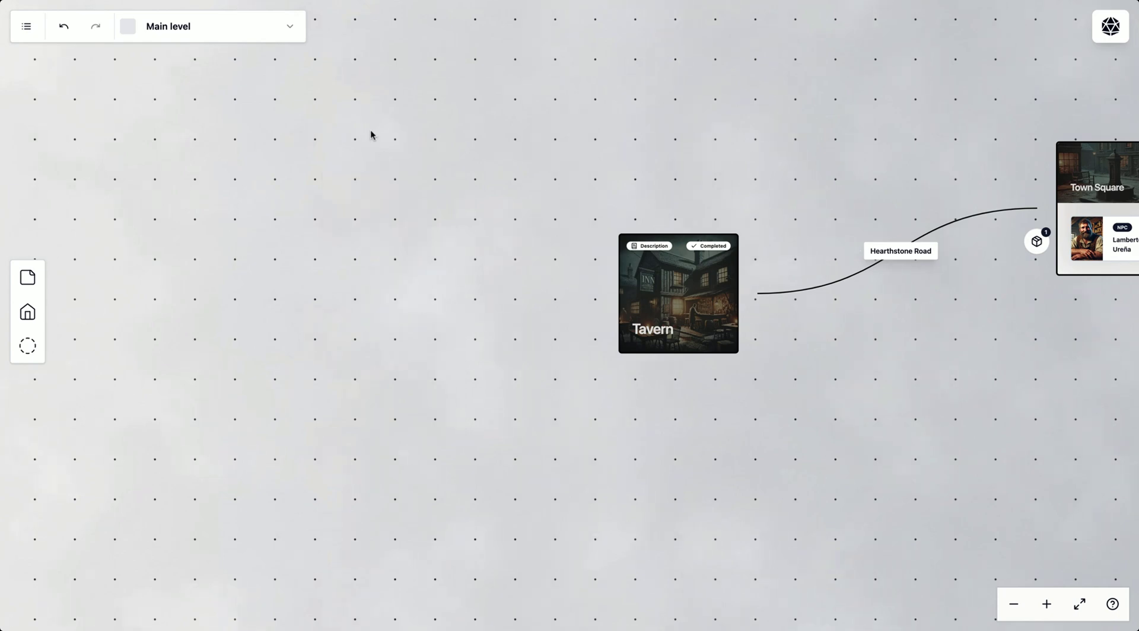
drag(27, 276, 290, 170)
scroll(297, 154, left, 5)
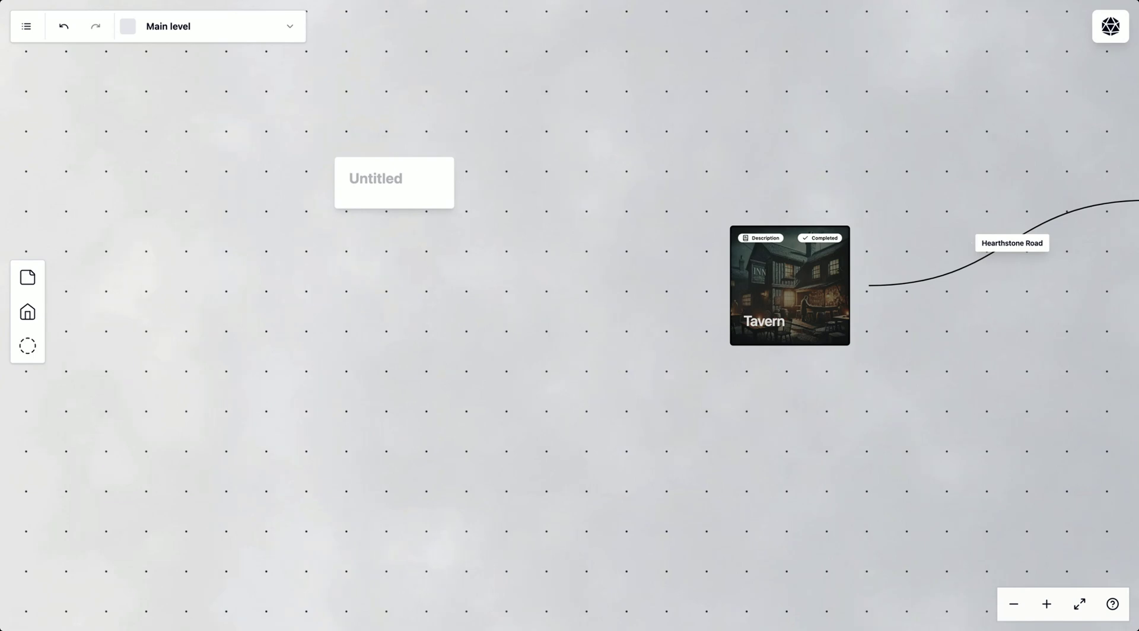
click(422, 168)
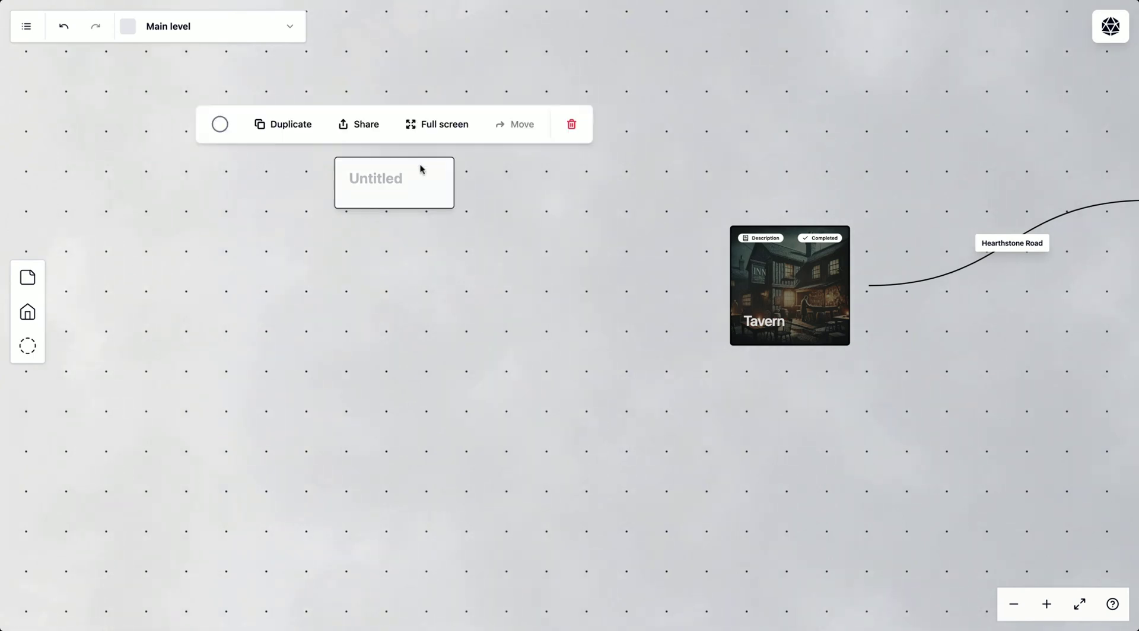
click(422, 270)
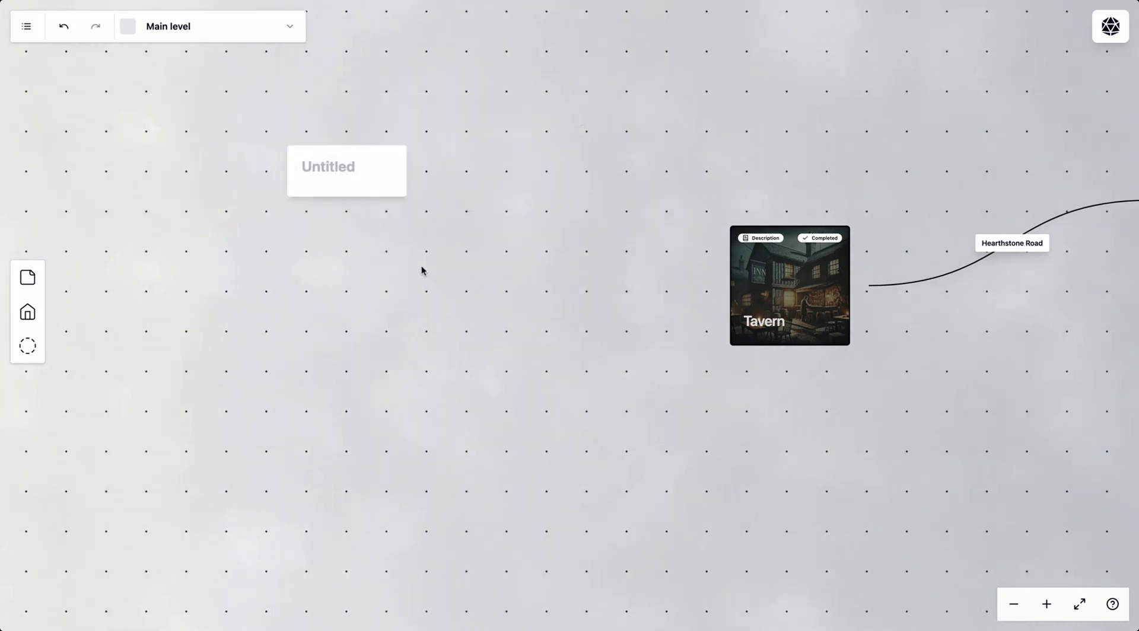
scroll(422, 269, left, 5)
Step: Fill the blank note with the Arden Hollow "Before the Incident" text and village picture, and move it further from the Tavern
click(502, 159)
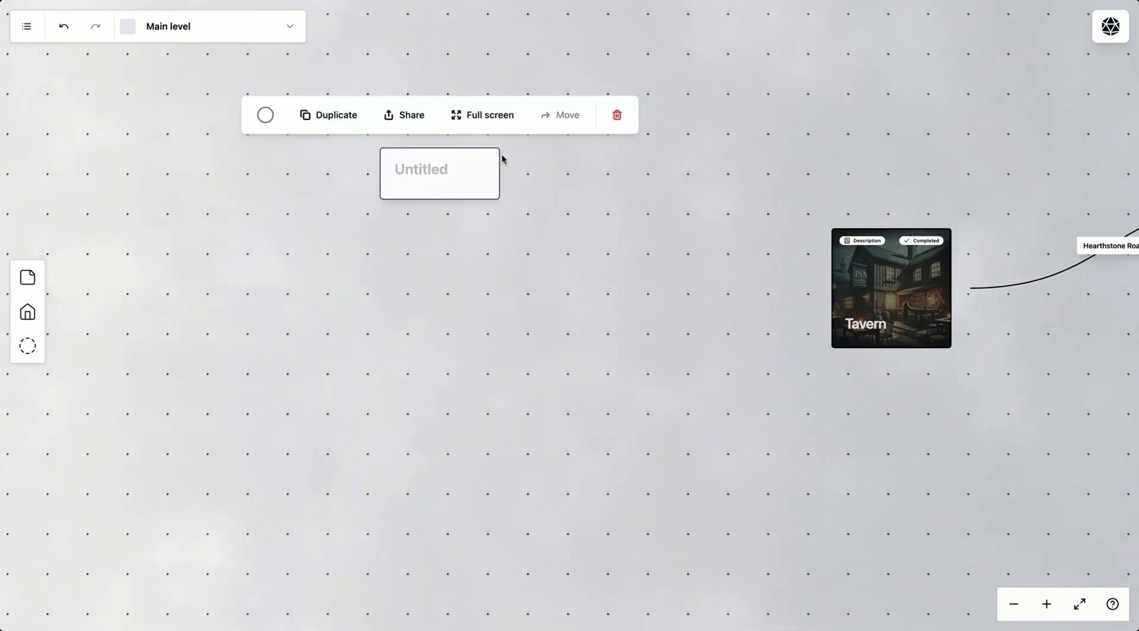
click(425, 171)
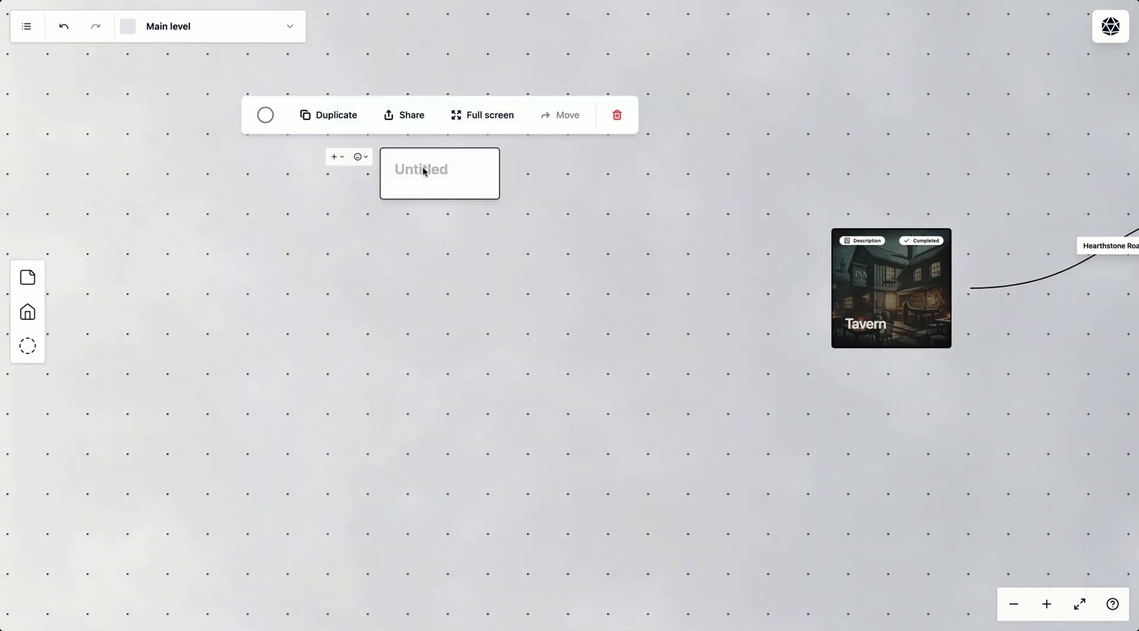
text(Arden Hollow Before the Incident Arden Hollow was a peaceful and picturesque rural village, nestled in a quiet valley surrounded by dense forests and rolling fields. Founded in the late 1800s, the village thrived on its small farming community and local trades, with generations of families living and working together. Its cobblestone streets were lined with well-kept homes, a modest church with a welcoming bell tower, and lively market stalls in the town square. The general store, blacksmith's workshop, and butcher's shop catered to every need, while the inn provided a warm hearth for travelers. Arden Hollow's residents were known for their hospitality and simple way of life, untouched by the bustling world beyond their valley.)
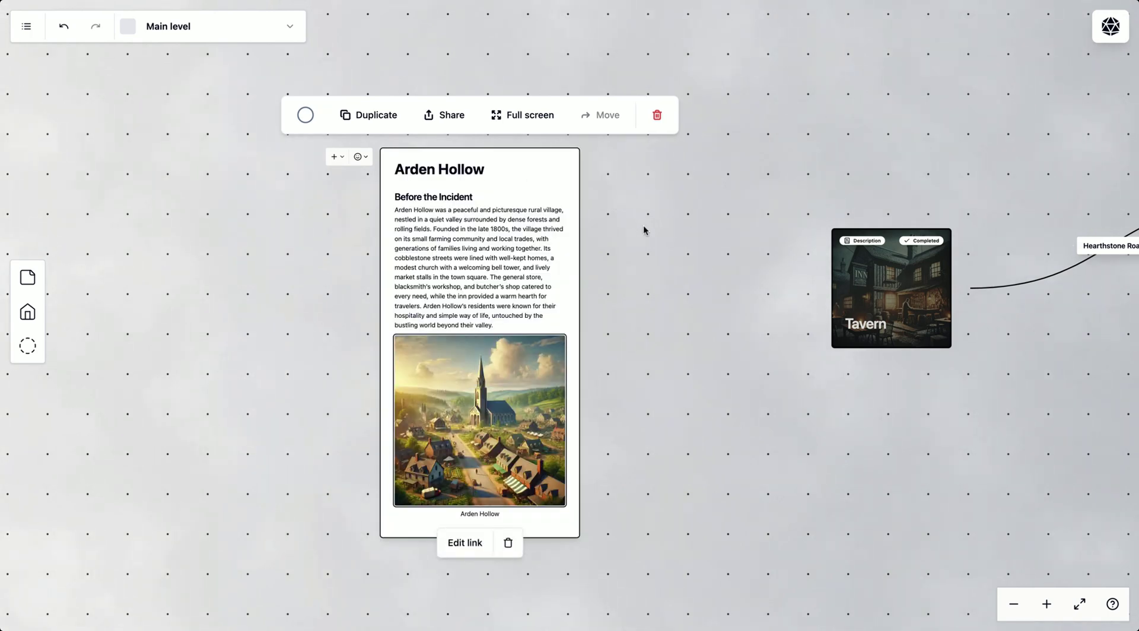
click(615, 226)
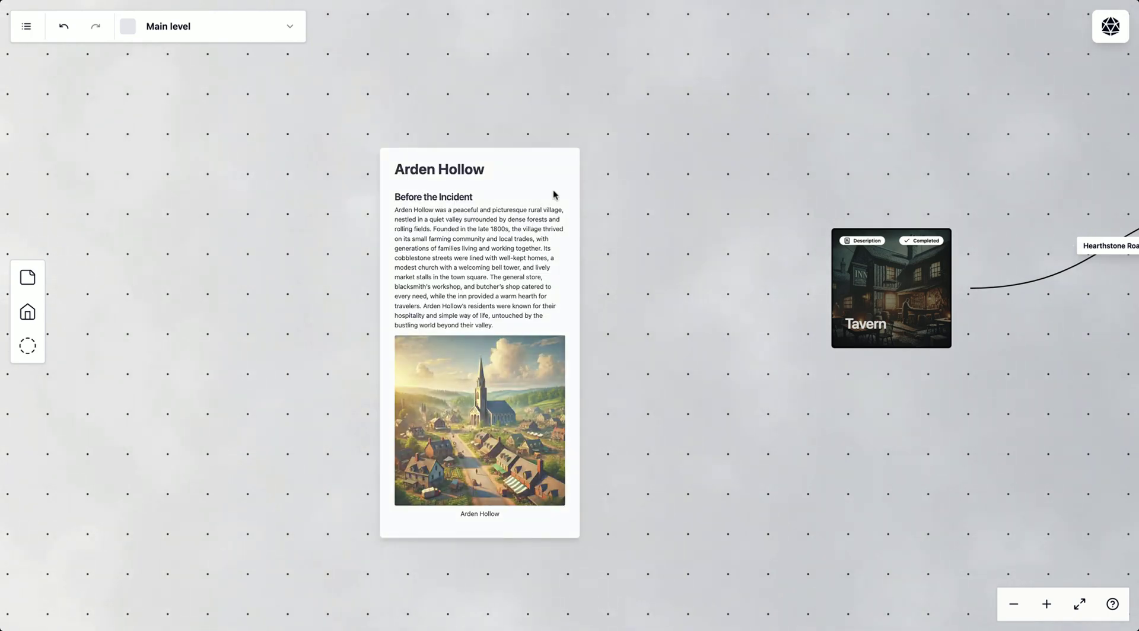
click(556, 191)
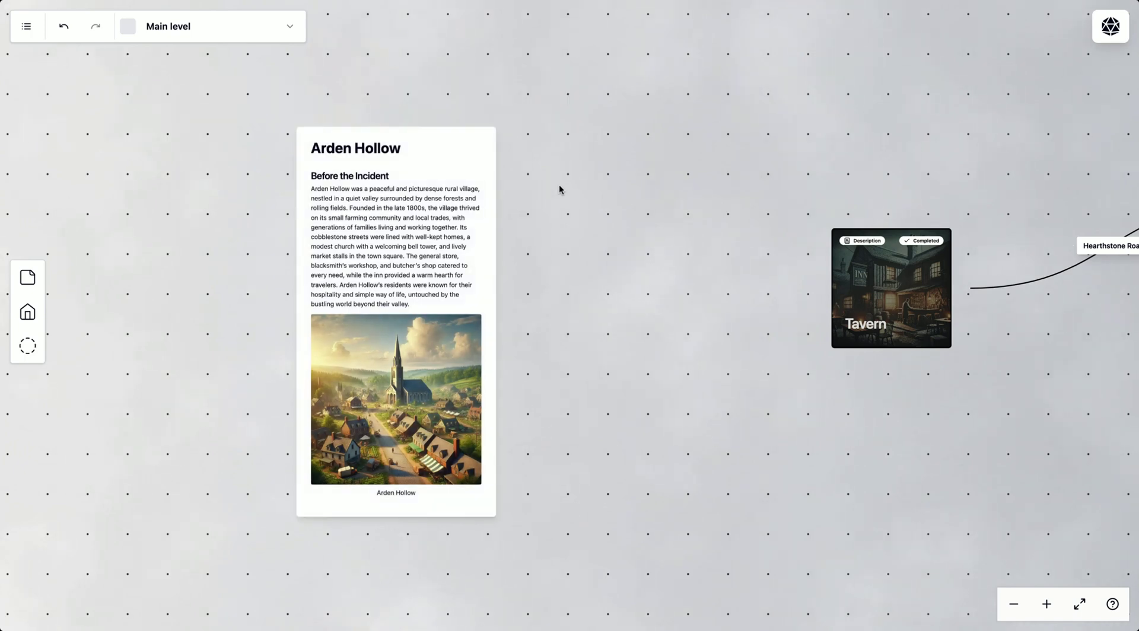
Step: Add a second note between the first note and the Tavern, and paste the Arden Hollow "After the Incident" text and picture
drag(27, 277, 622, 162)
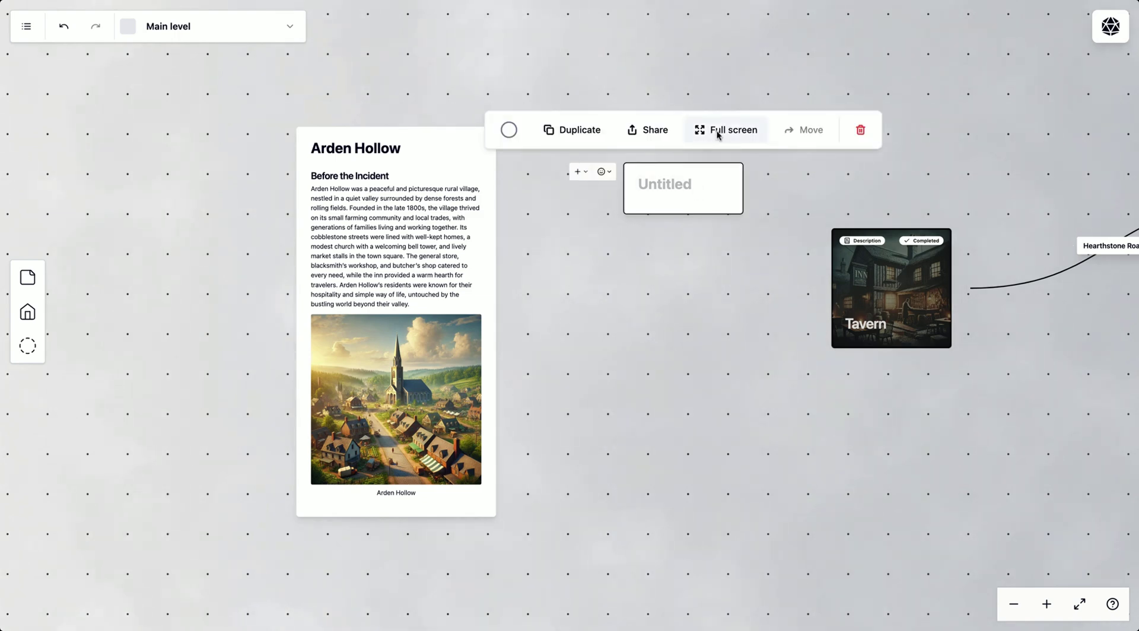
key(ctrl+v)
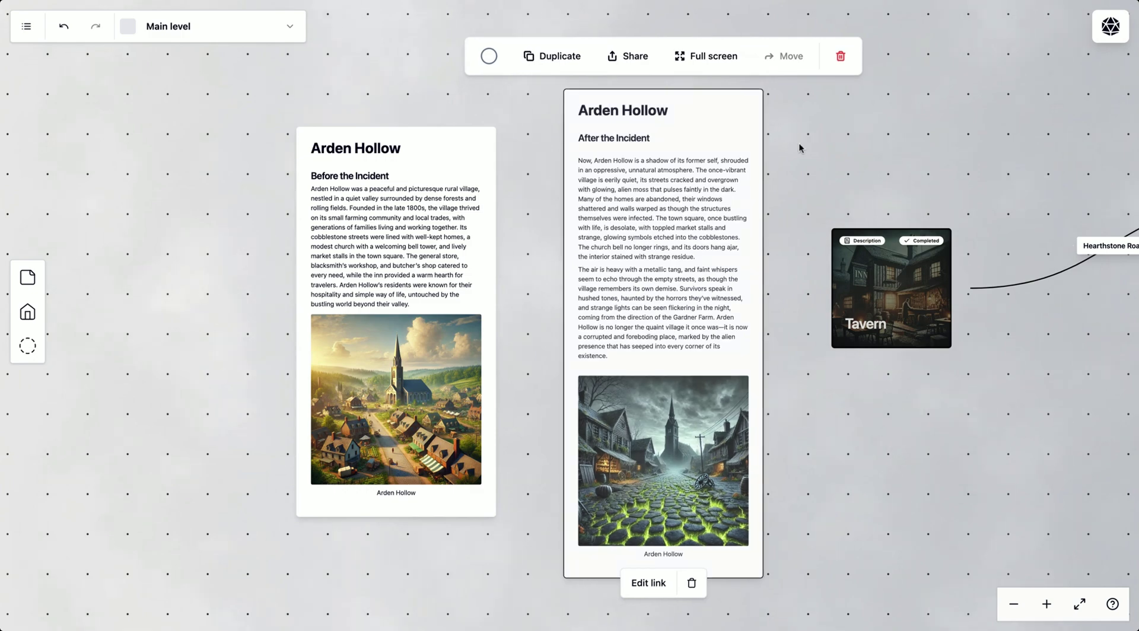
Step: Colour the "After the Incident" note black and move it level with the upper edge of the "Before the Incident" note
click(799, 145)
scroll(799, 148, down, 3)
click(724, 145)
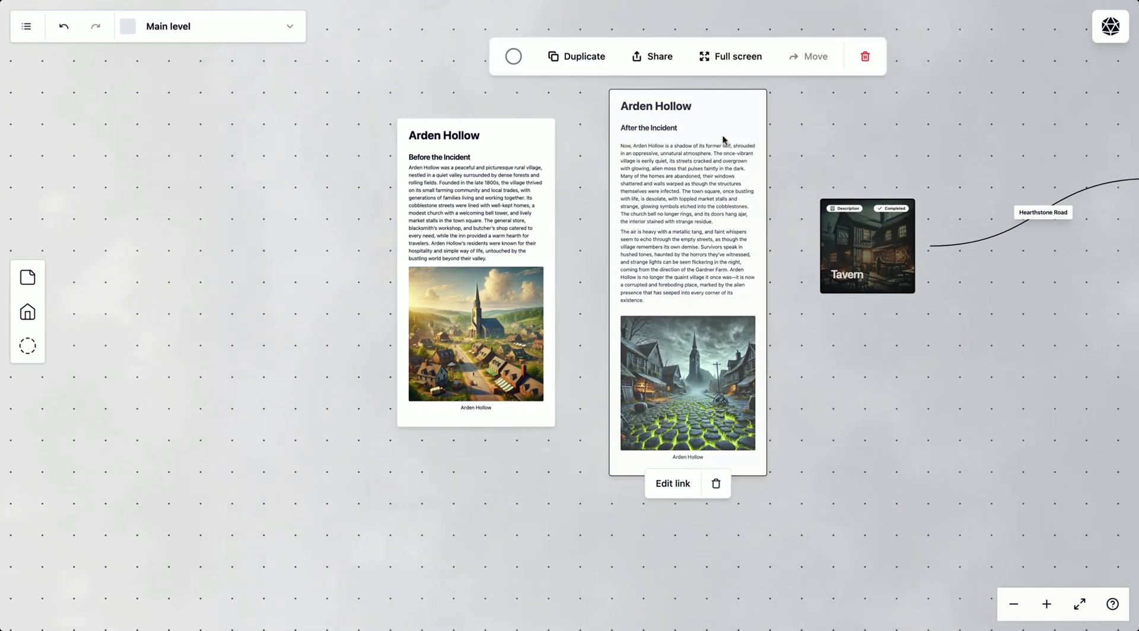
click(788, 157)
click(725, 202)
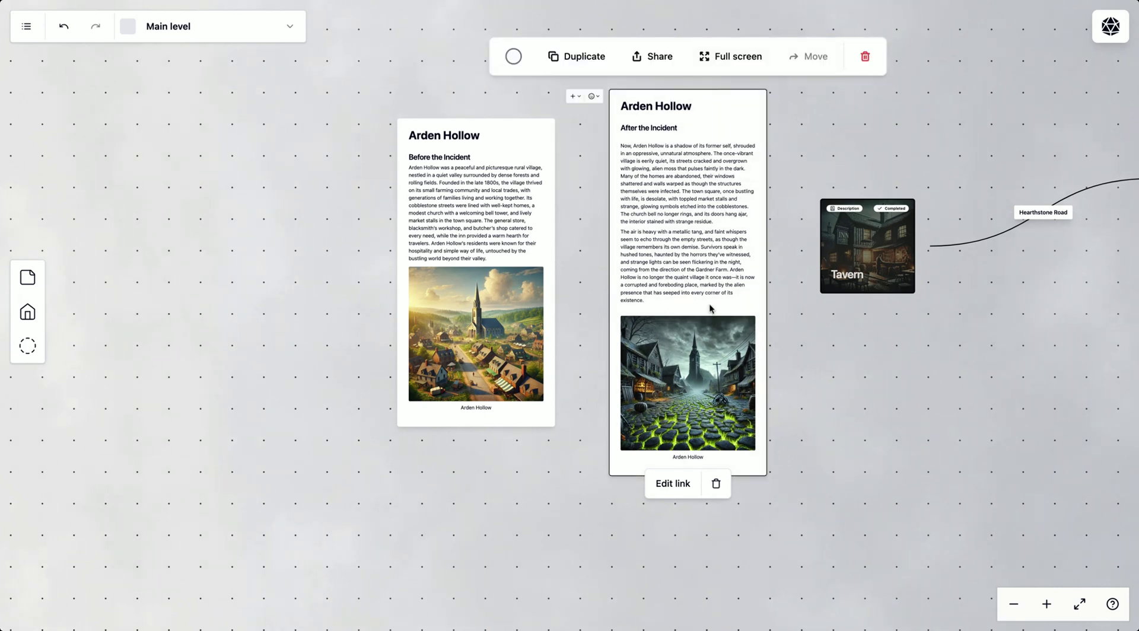
click(810, 168)
click(722, 122)
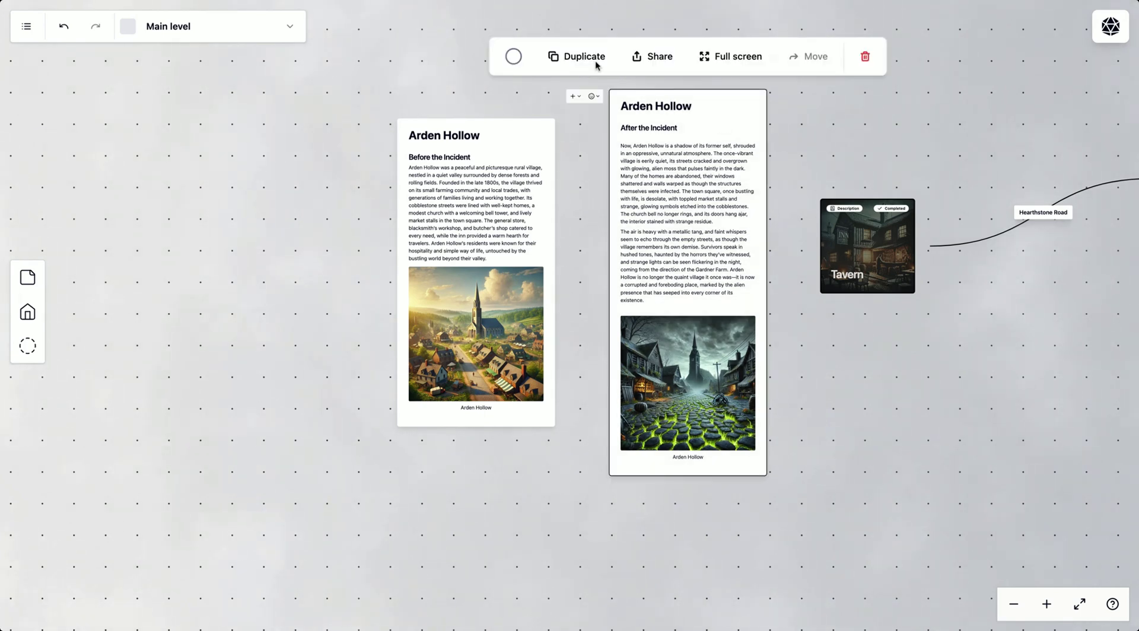
click(515, 58)
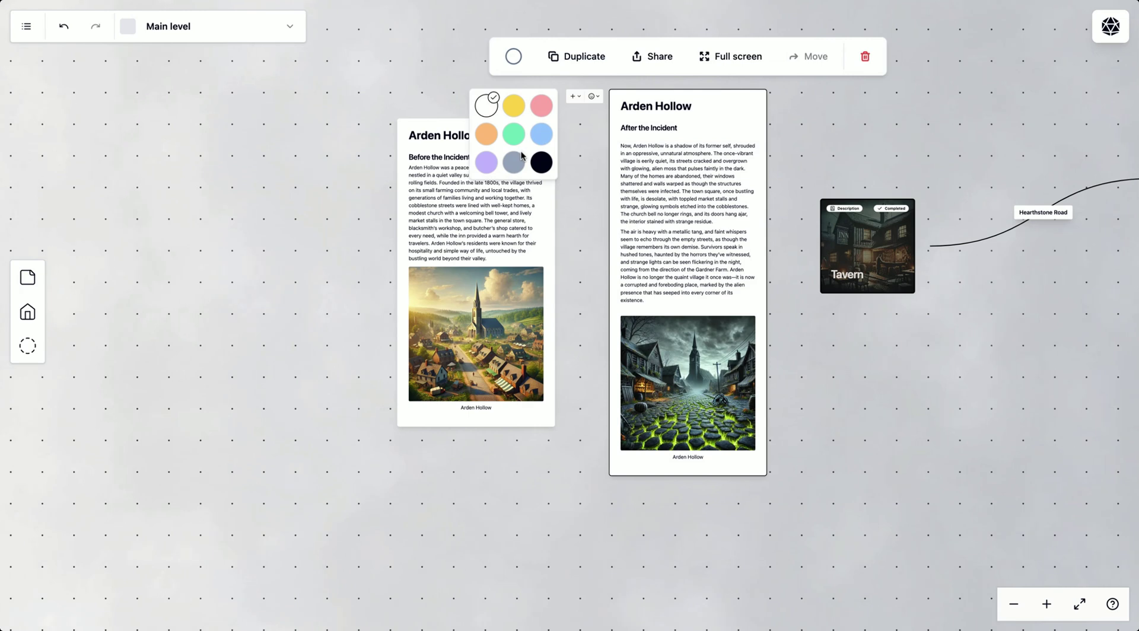
click(540, 163)
click(820, 159)
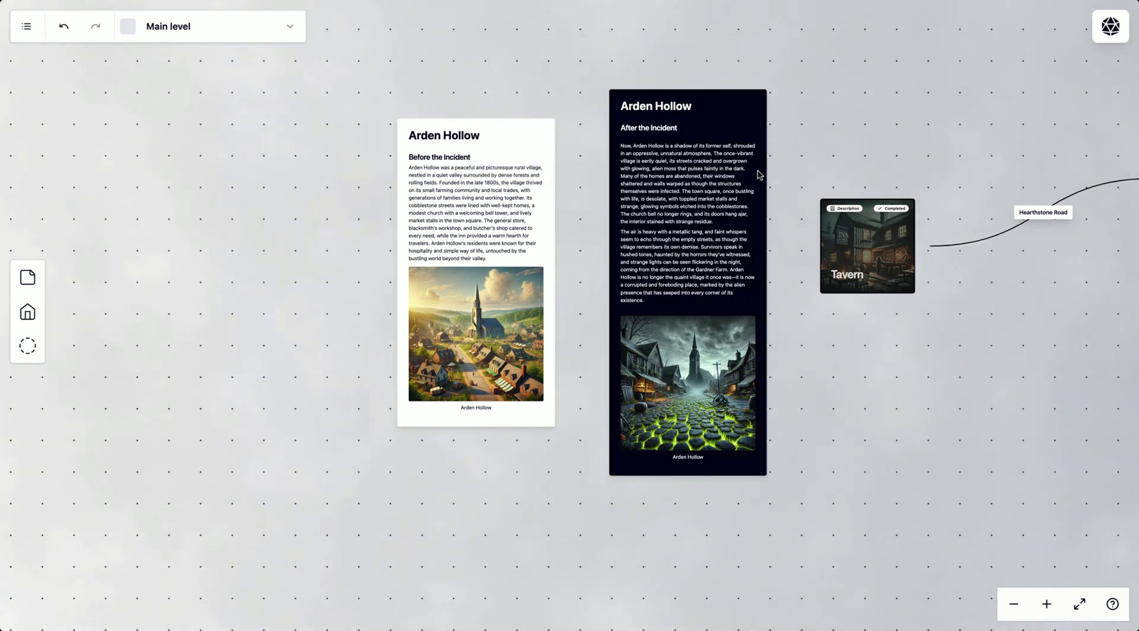
click(760, 175)
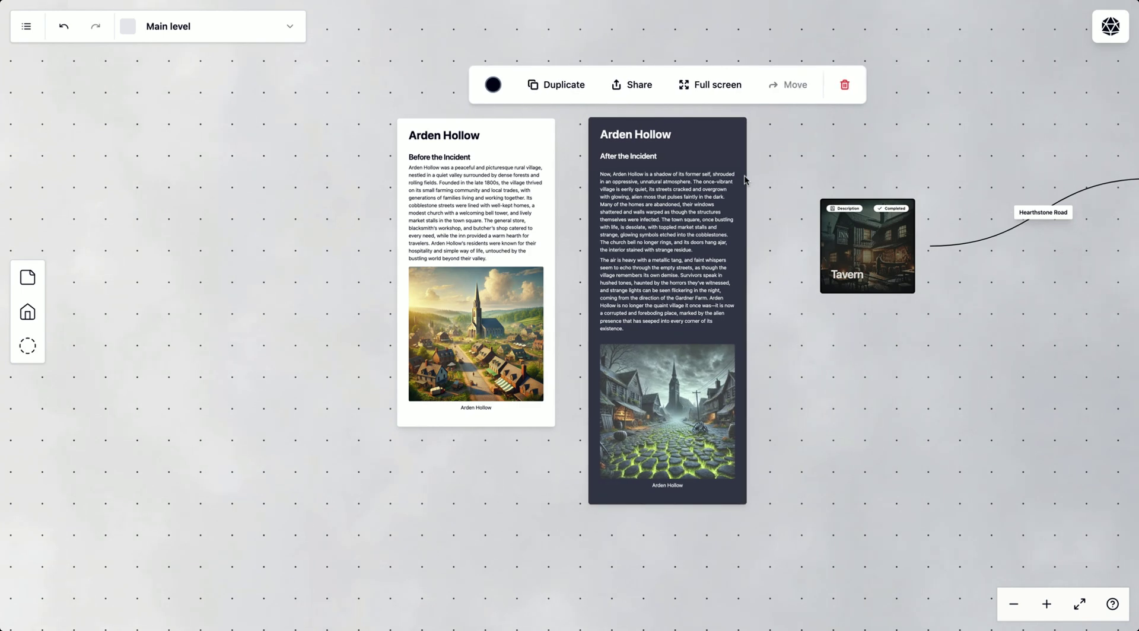
click(800, 168)
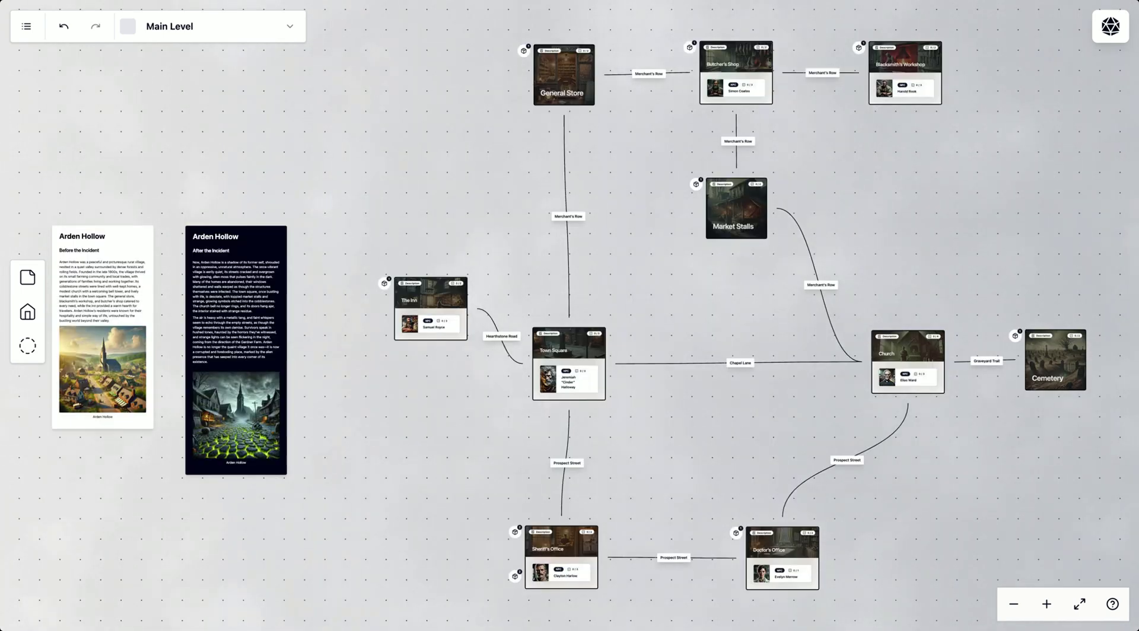
Step: Look over the completed village map, examining its locations, connecting streets and the two Arden Hollow notes
scroll(763, 118, up, 10)
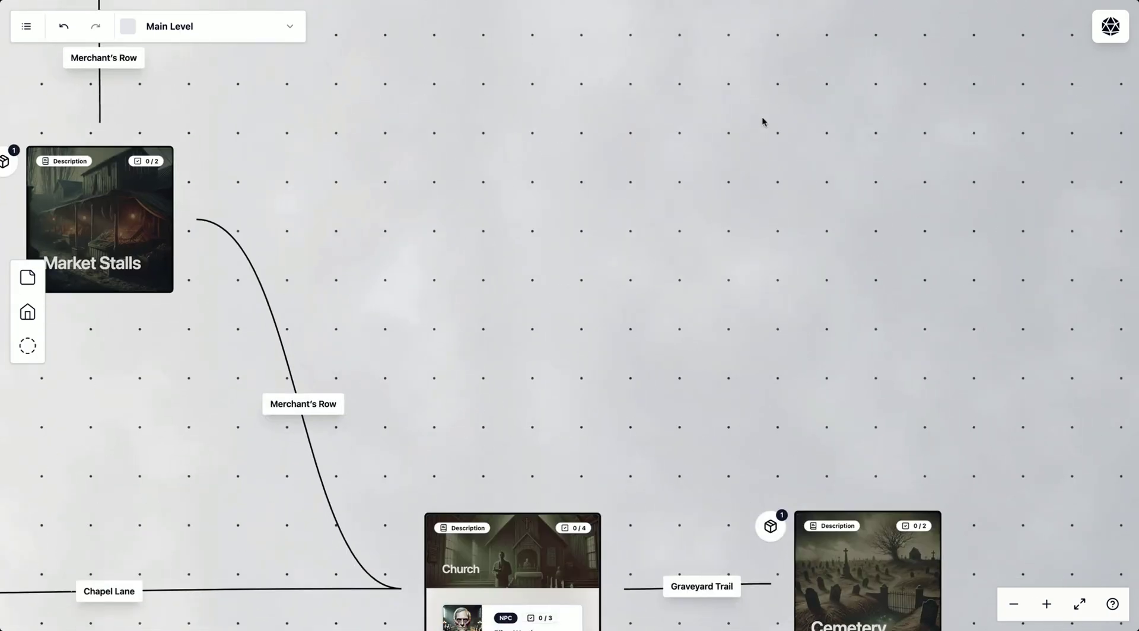
scroll(763, 121, down, 10)
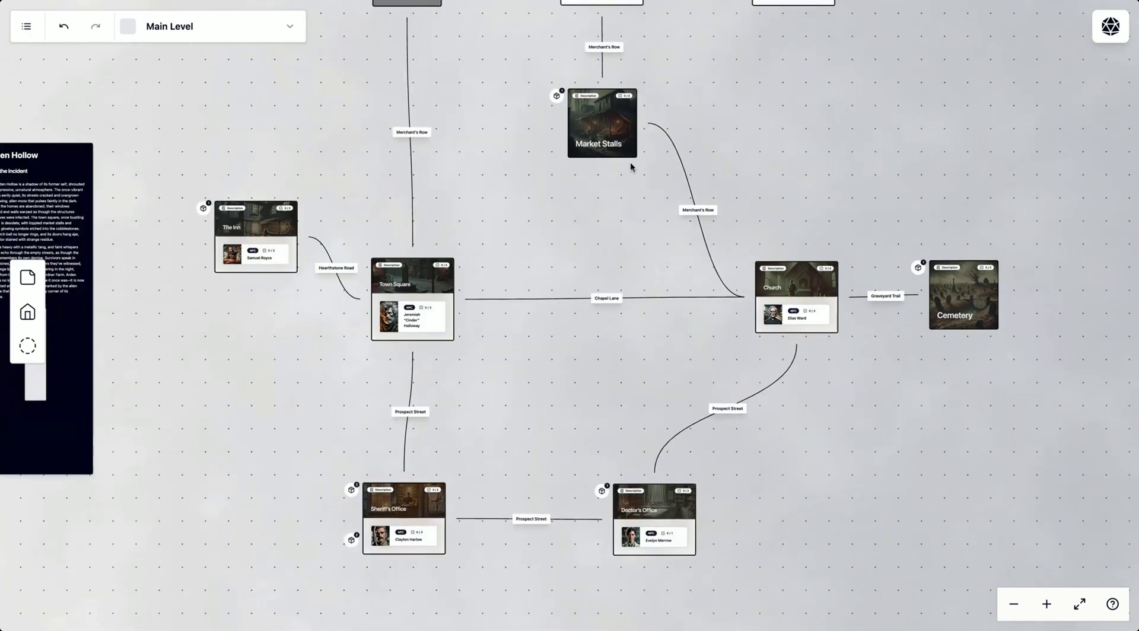
scroll(631, 167, down, 2)
drag(620, 229, 737, 268)
scroll(479, 178, down, 2)
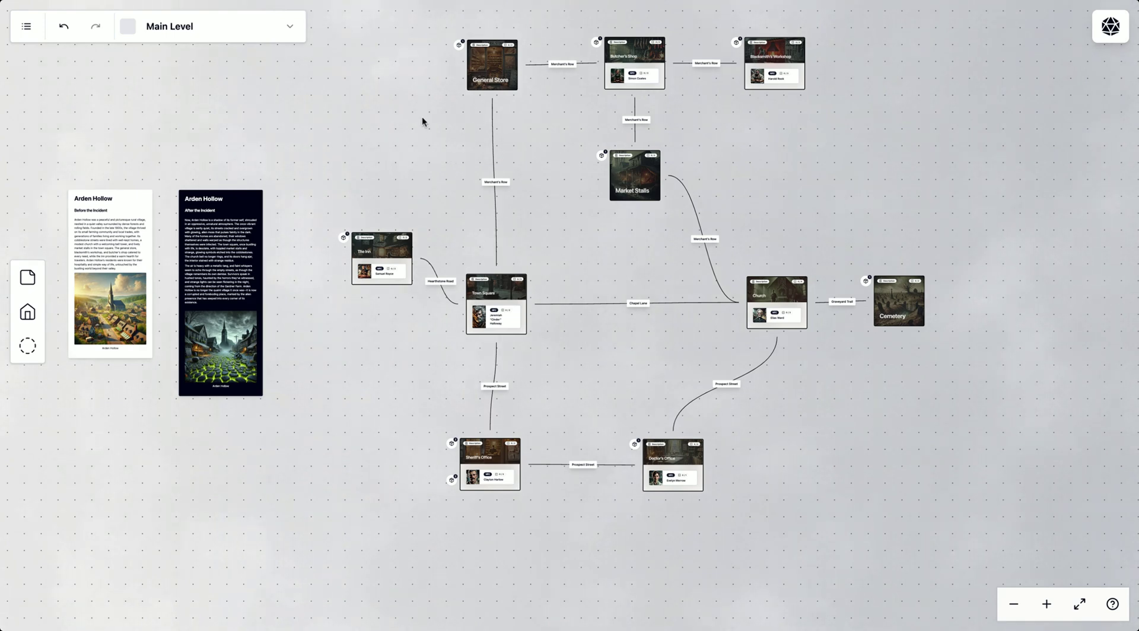
scroll(422, 122, right, 2)
scroll(422, 121, up, 2)
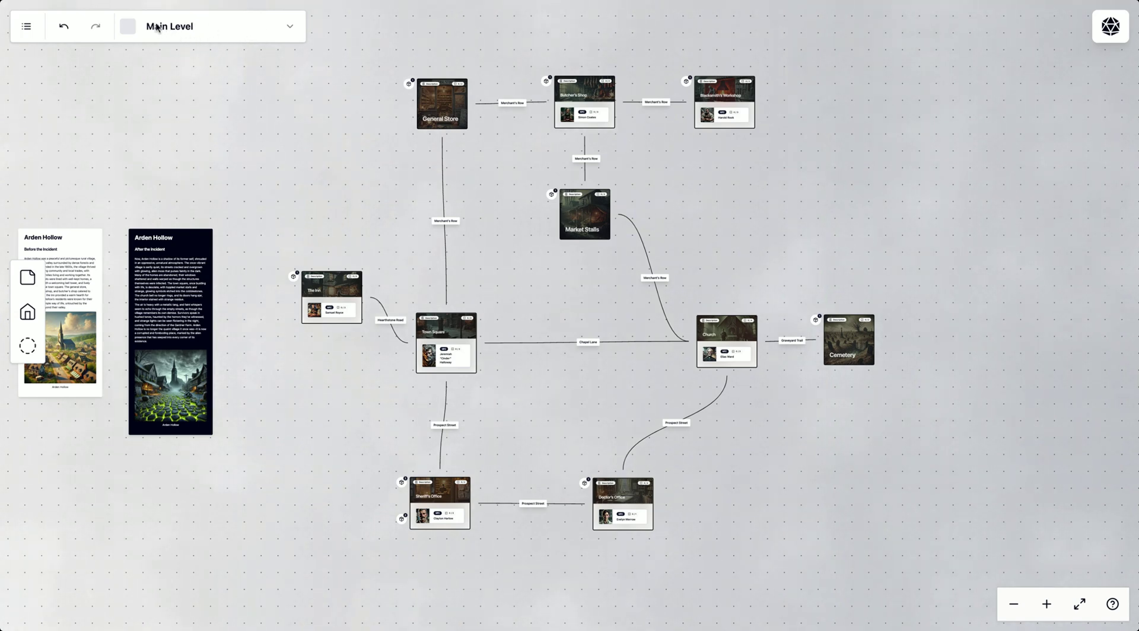
Step: Rename the Main Level as "Arden Hollow (The Village)" and give it the light orange background
click(285, 29)
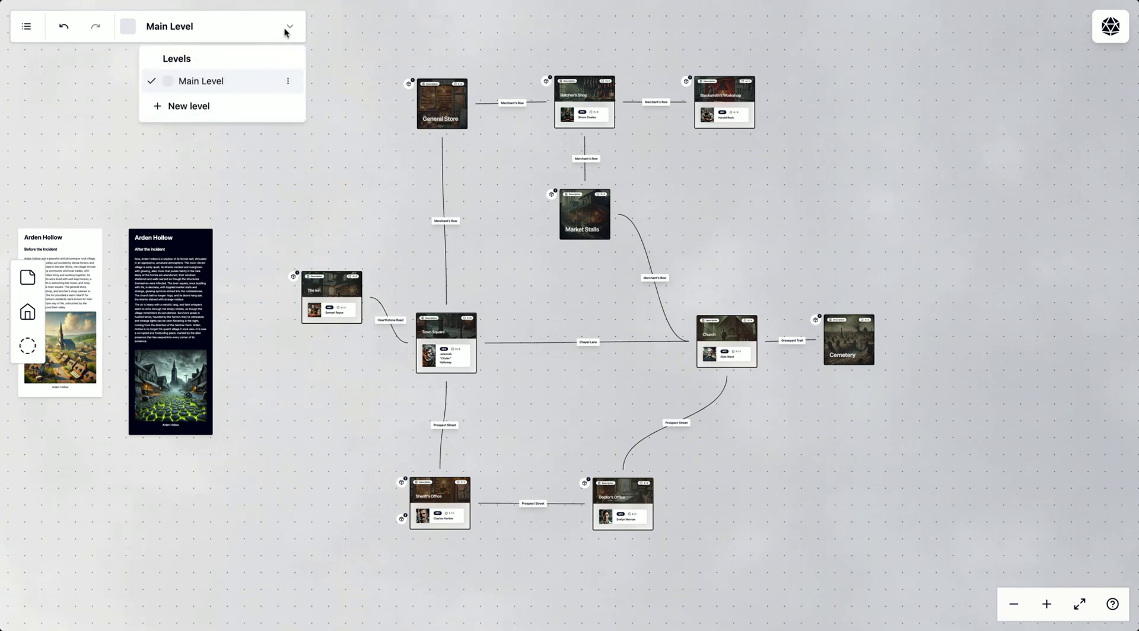
click(289, 81)
click(325, 110)
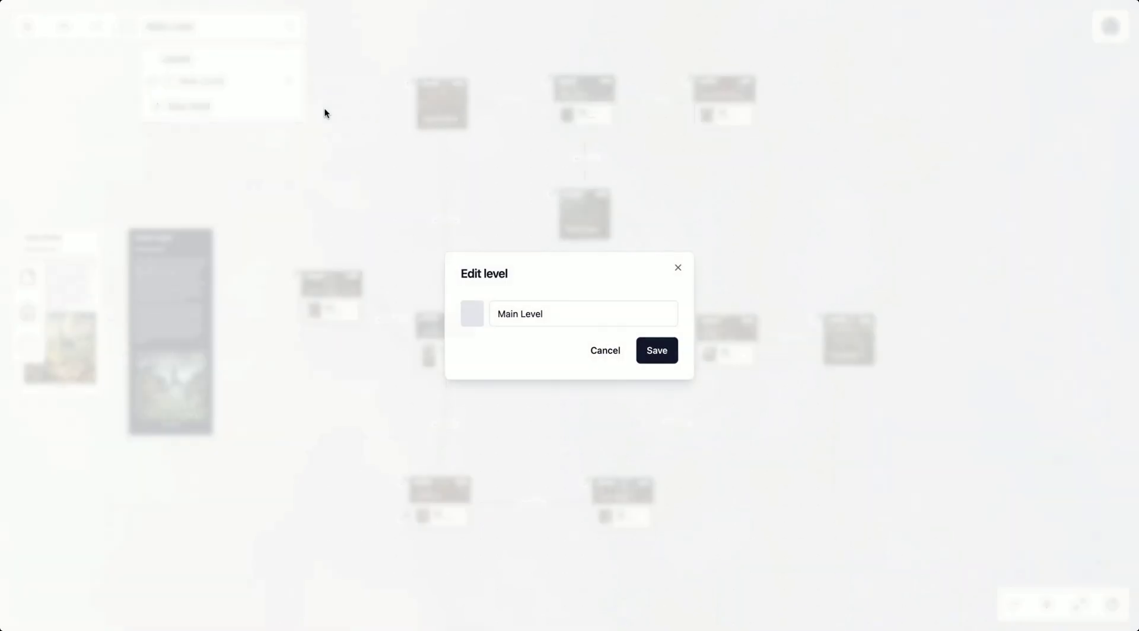
triple_click(551, 307)
text(Arden Hollow (The Village)
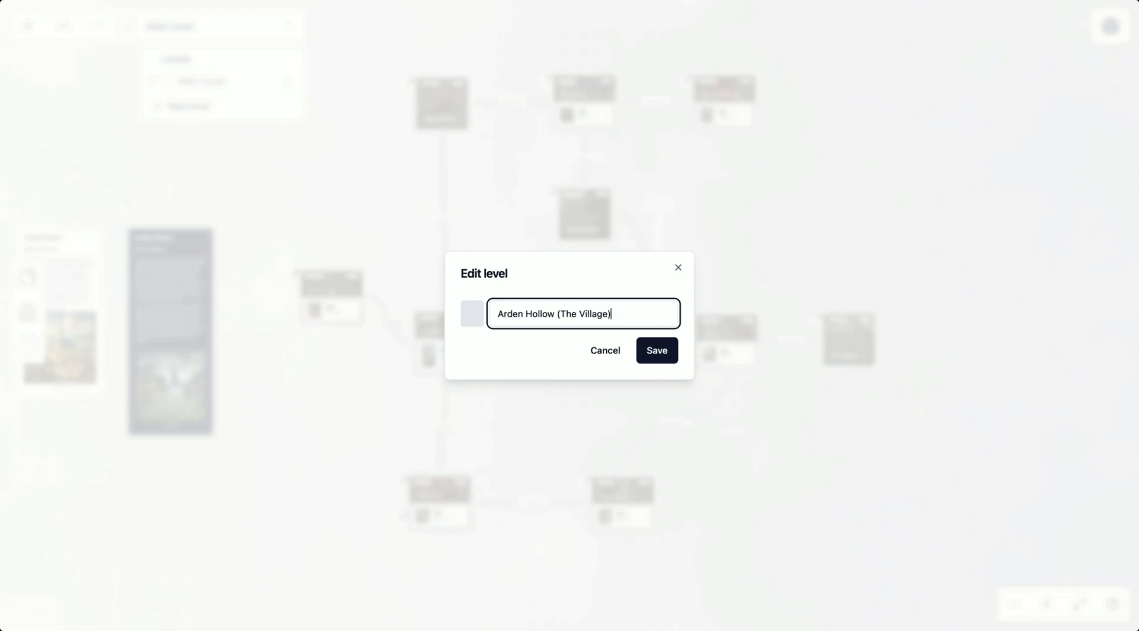
click(554, 280)
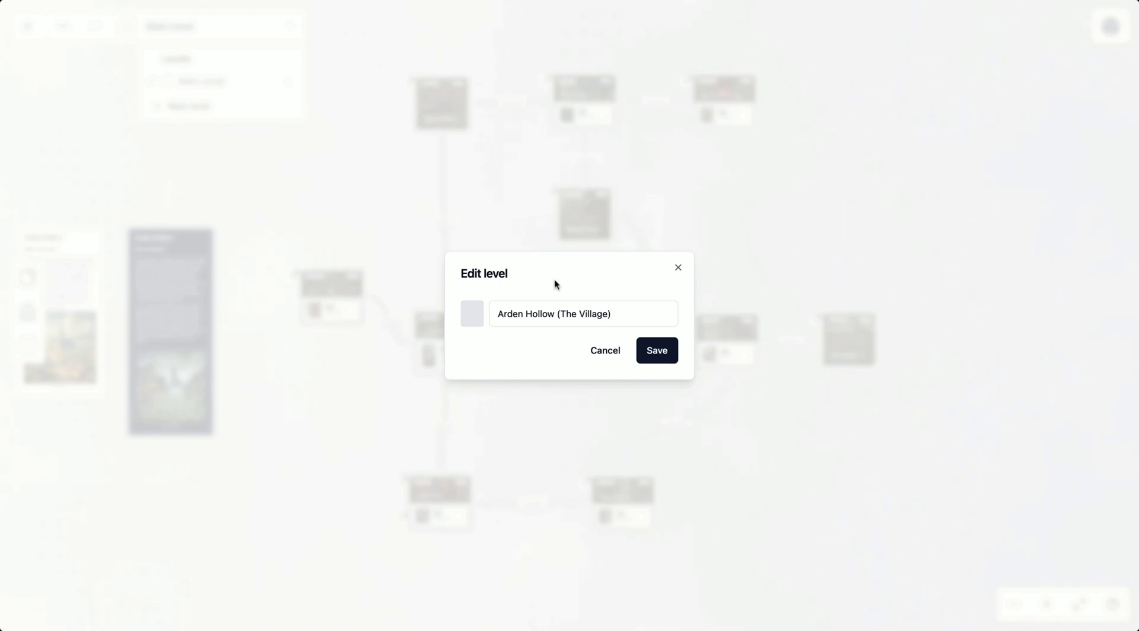
click(464, 316)
click(715, 219)
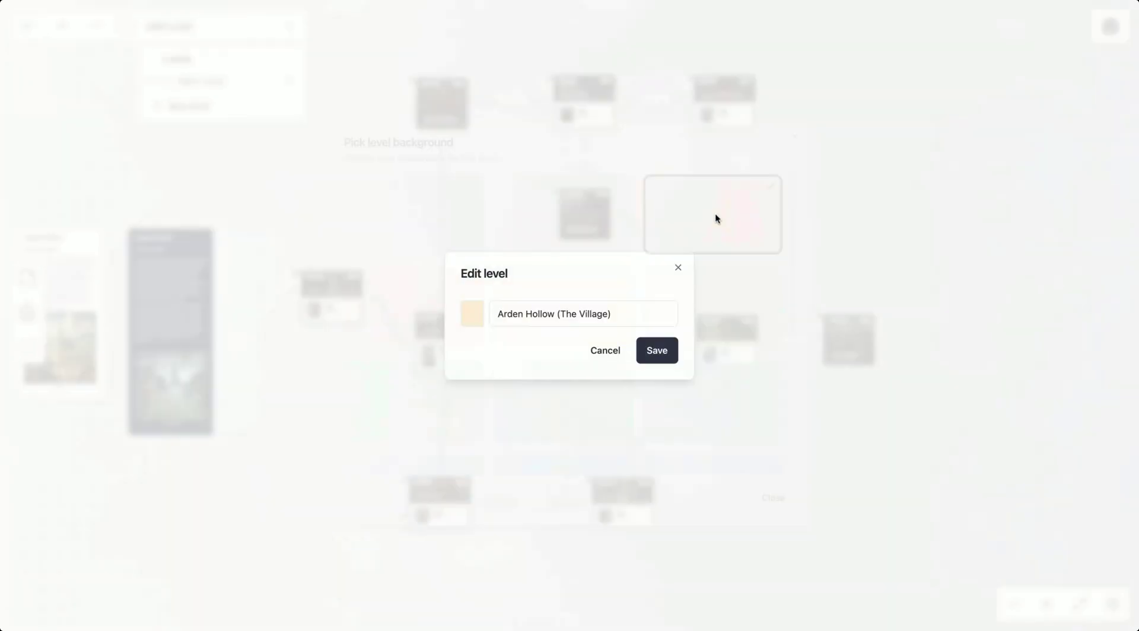
click(665, 350)
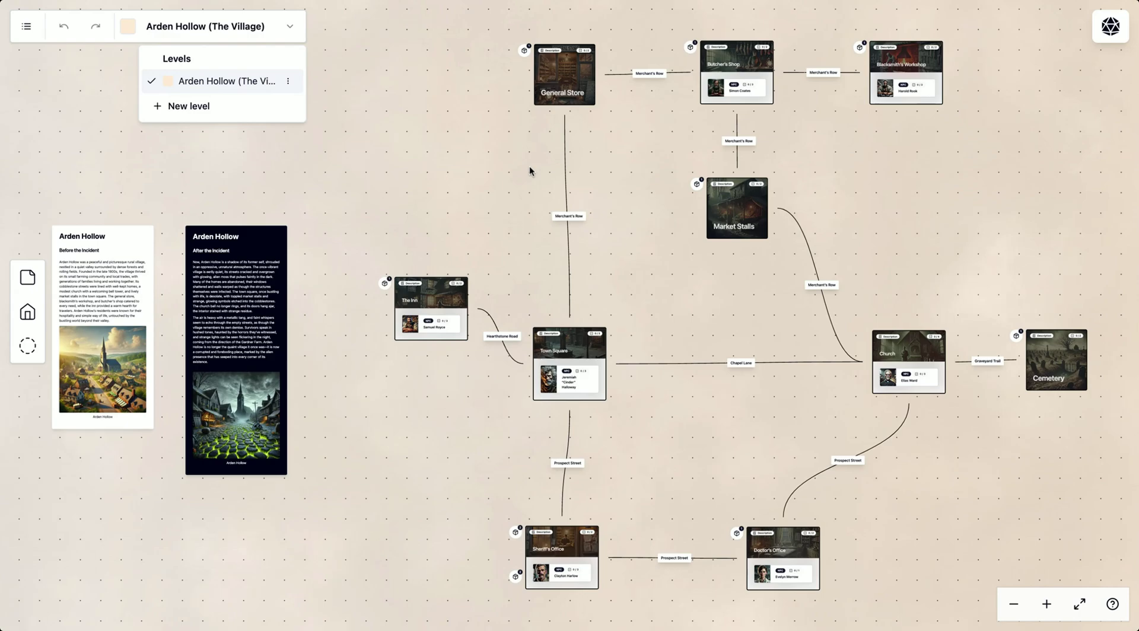
Step: Create a new level named "The Outskirts" with the light green background
click(291, 112)
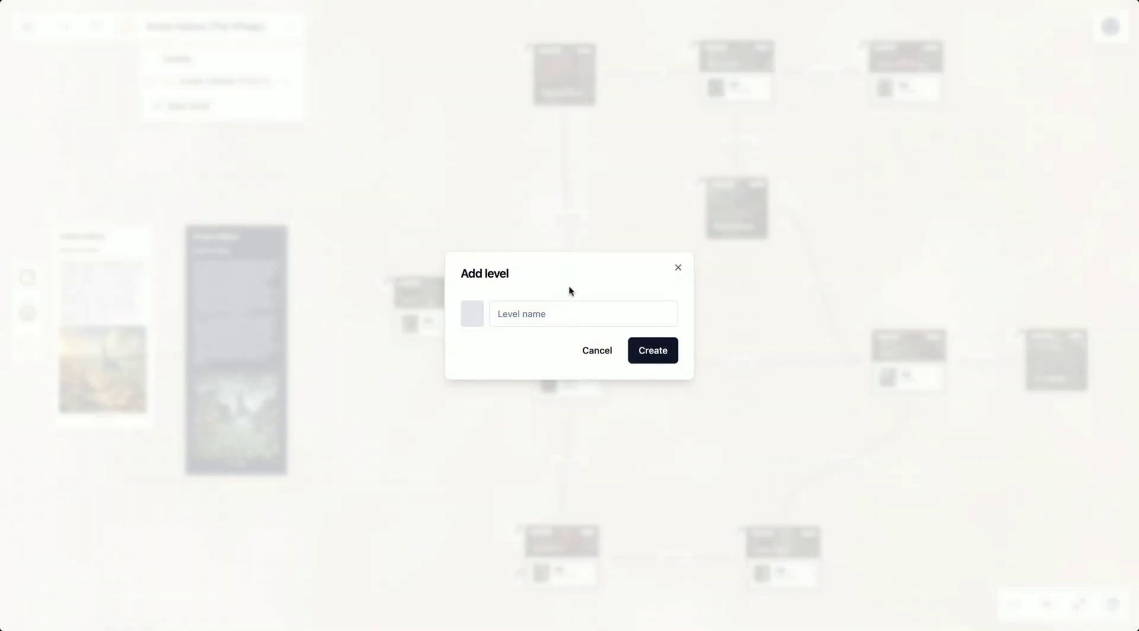
text(The Outskirts)
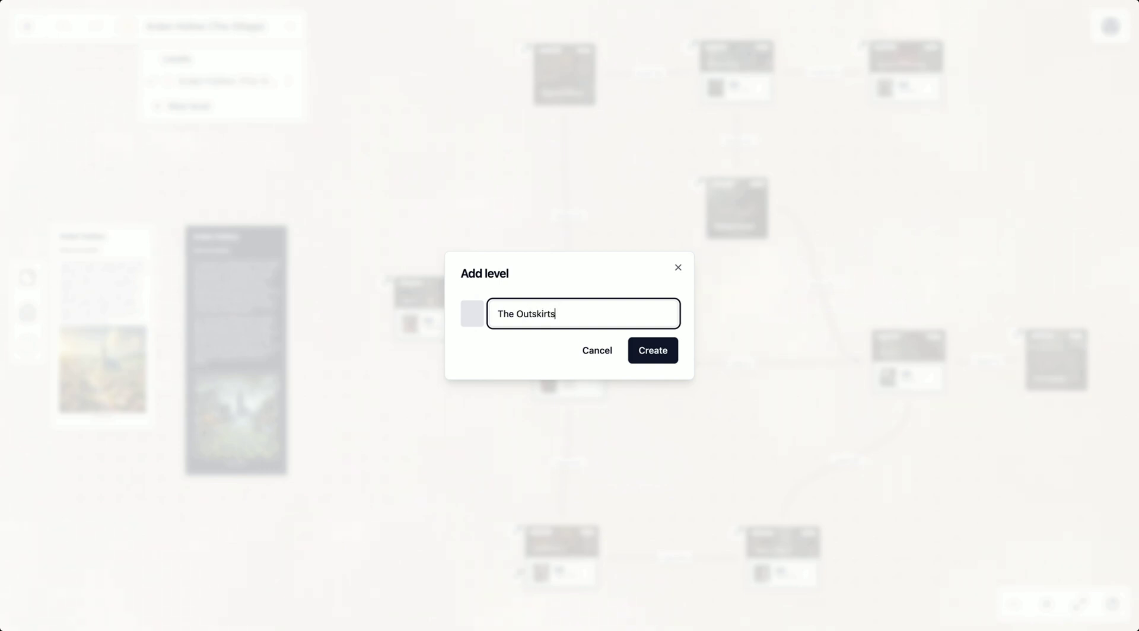
click(475, 314)
click(475, 392)
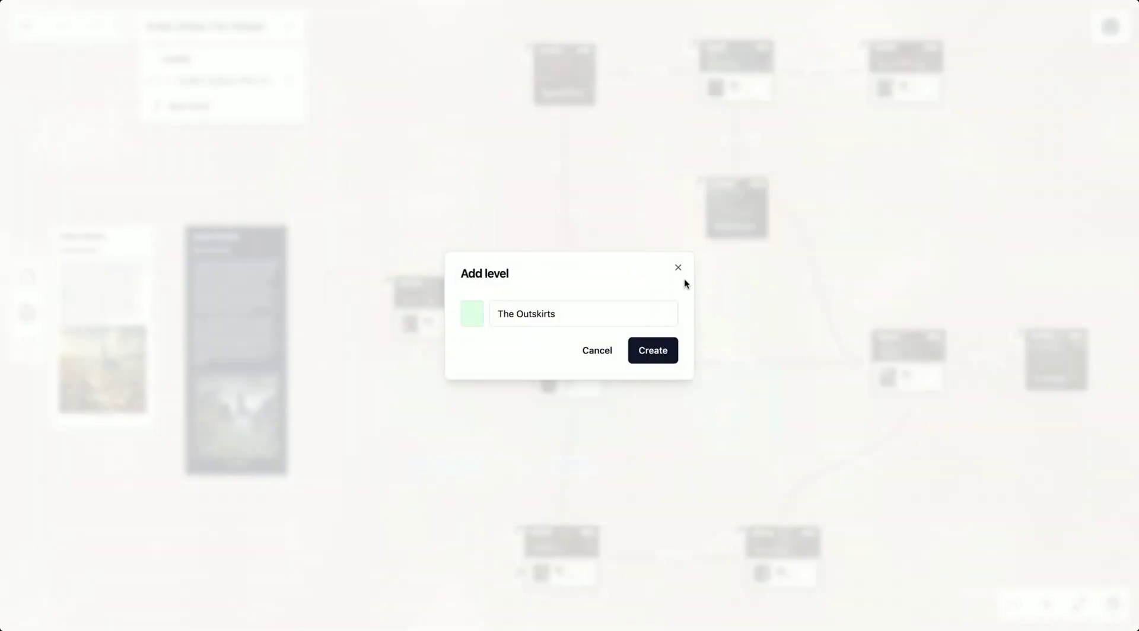
click(651, 348)
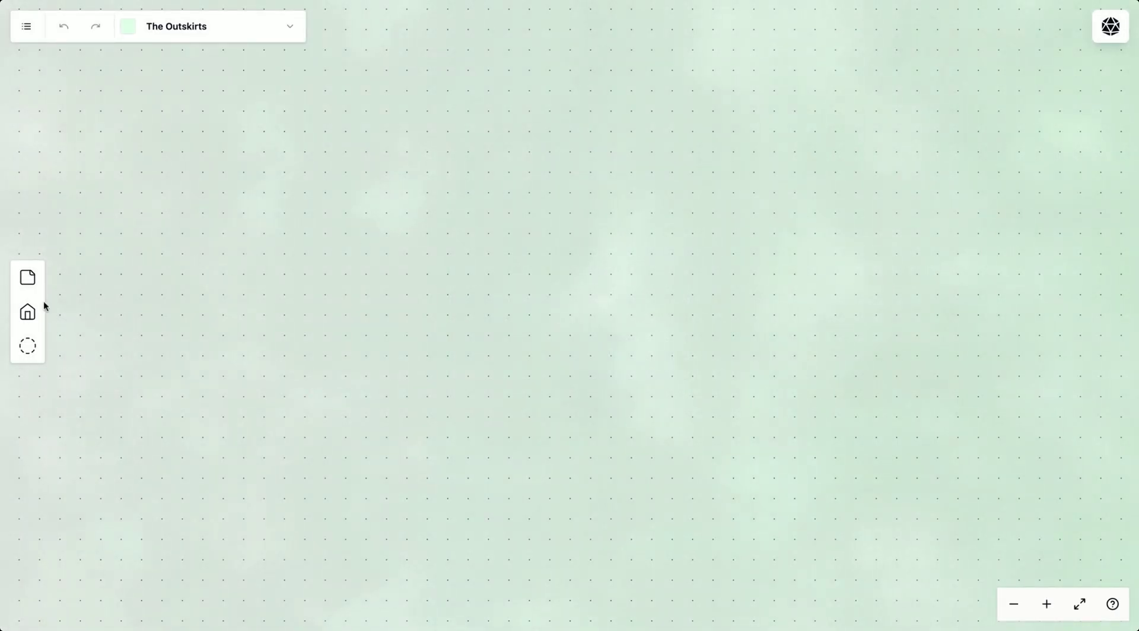
Step: Add a location to The Outskirts, set its picture from the copied image link, and name it "Riverbank"
drag(27, 312, 521, 244)
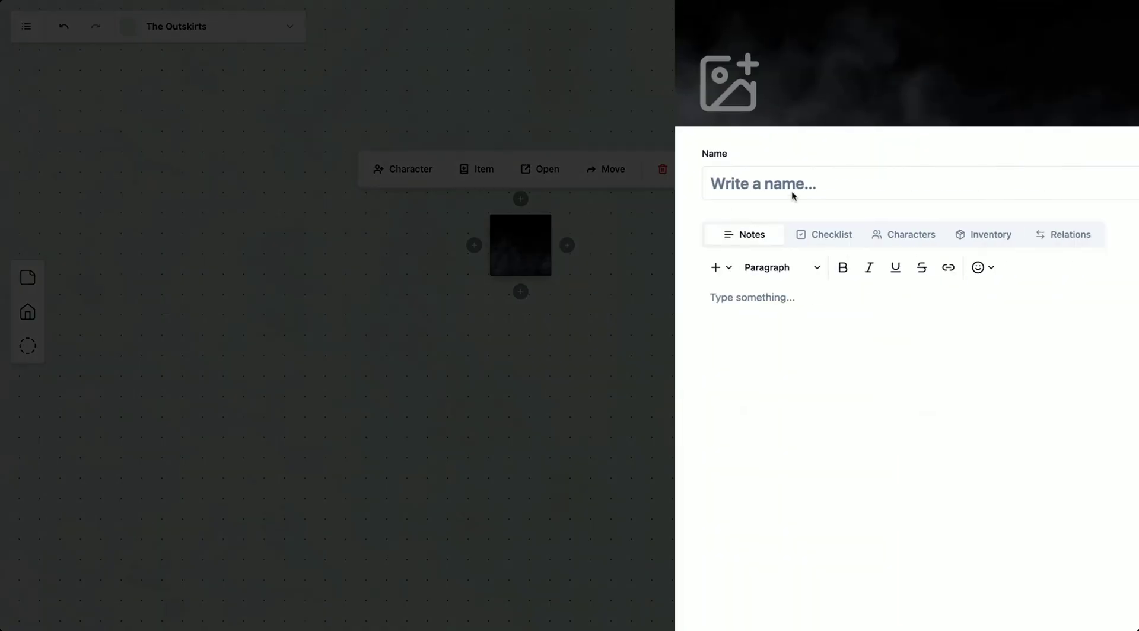
click(623, 83)
click(688, 63)
key(super+v)
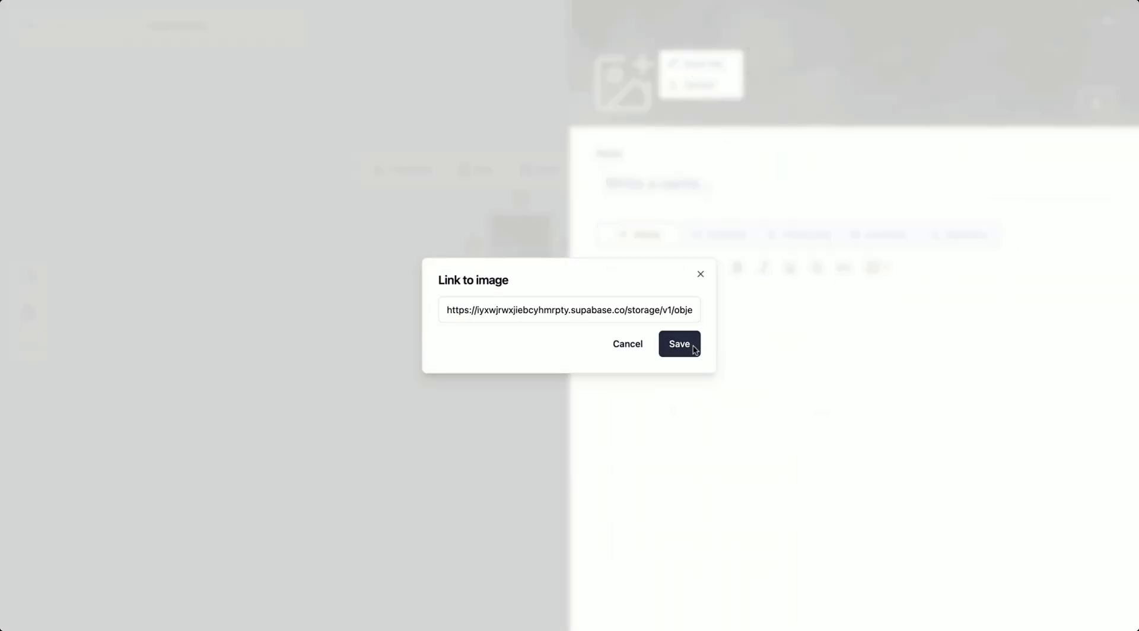
click(679, 345)
click(867, 198)
text(Ri)
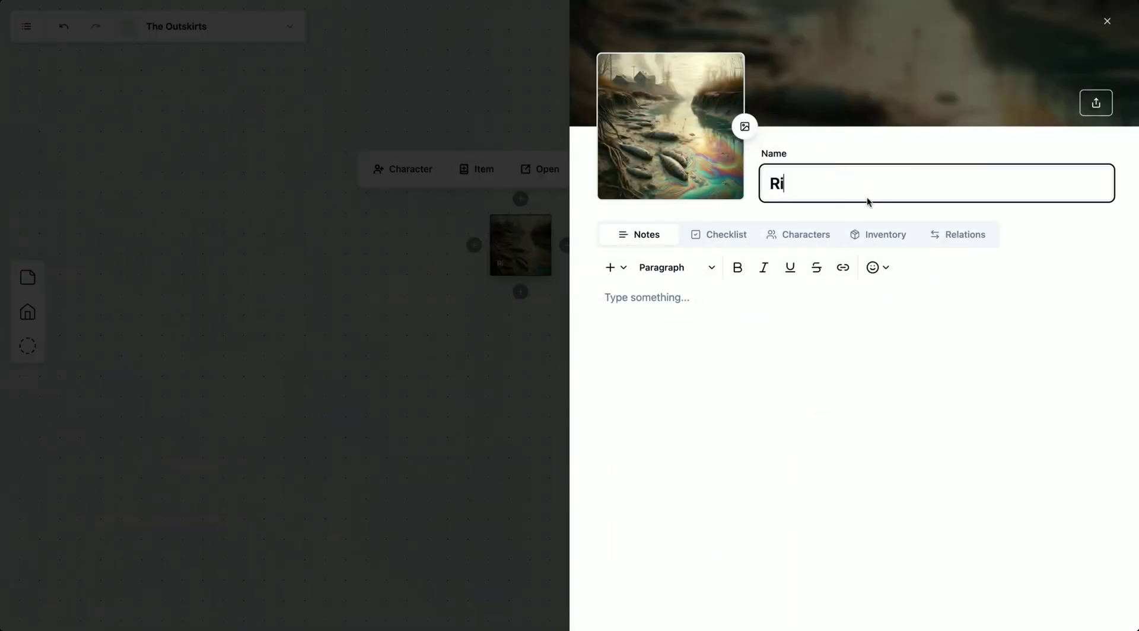
text(verbank)
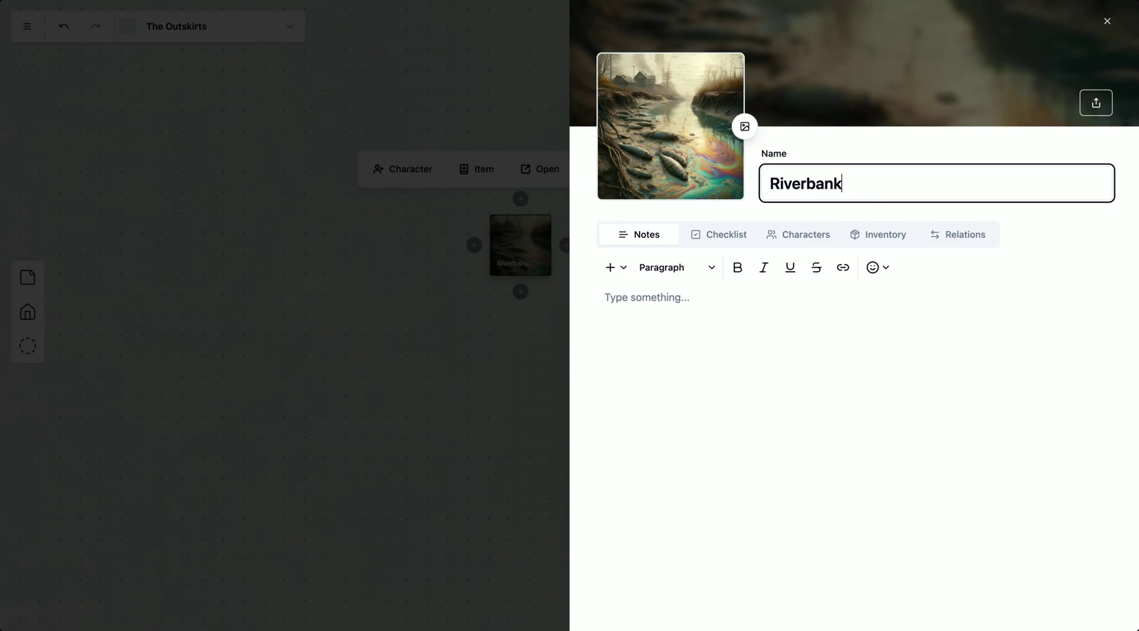
key(super+a)
click(386, 337)
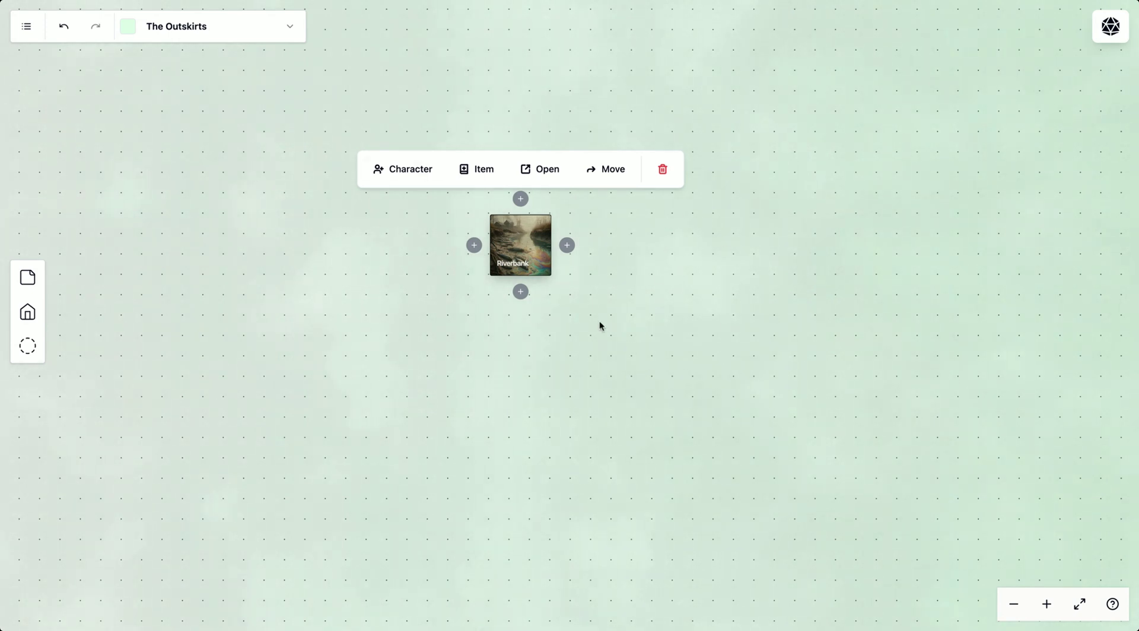
Step: Place a portal on the empty canvas to the left of the Riverbank and link it to the Riverbank
click(434, 331)
click(512, 247)
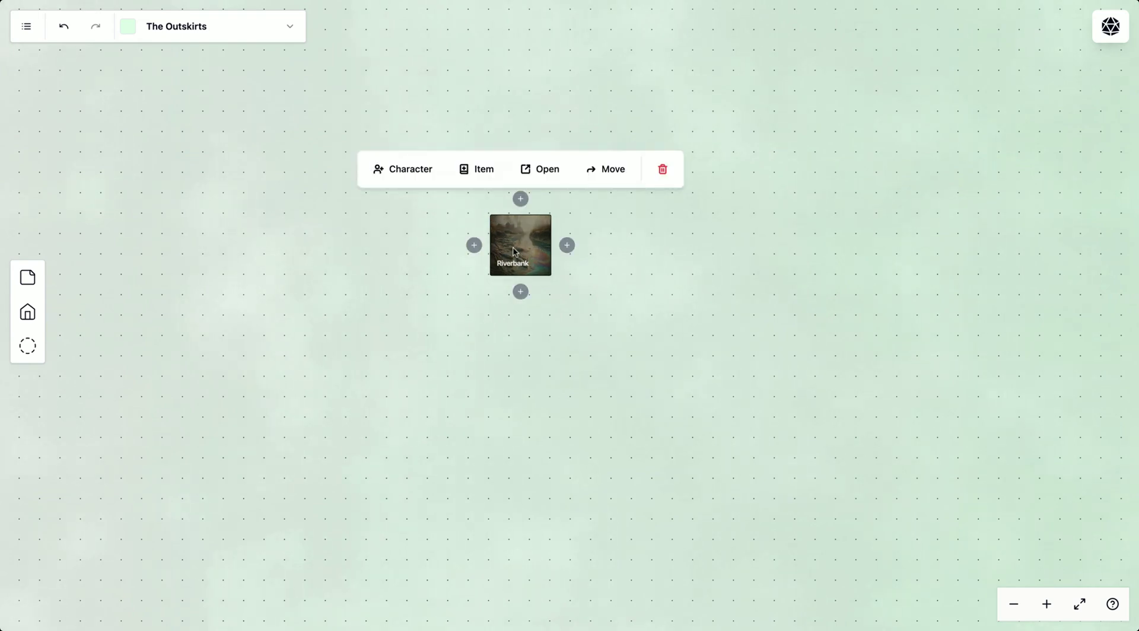
click(396, 322)
scroll(501, 305, left, 5)
scroll(450, 278, up, 3)
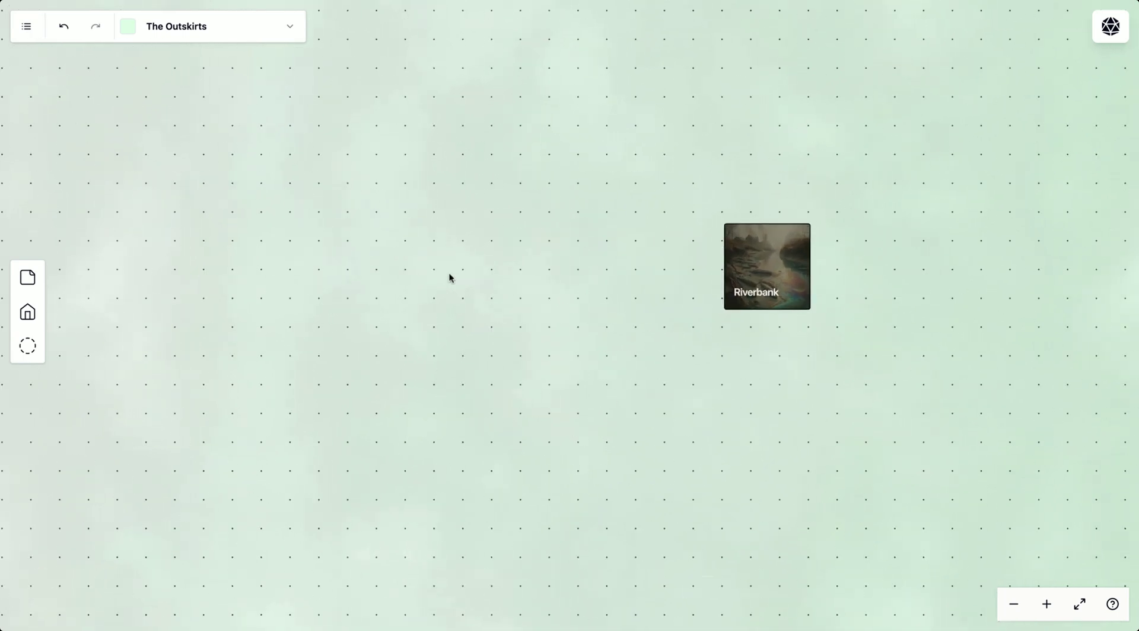
scroll(450, 278, right, 3)
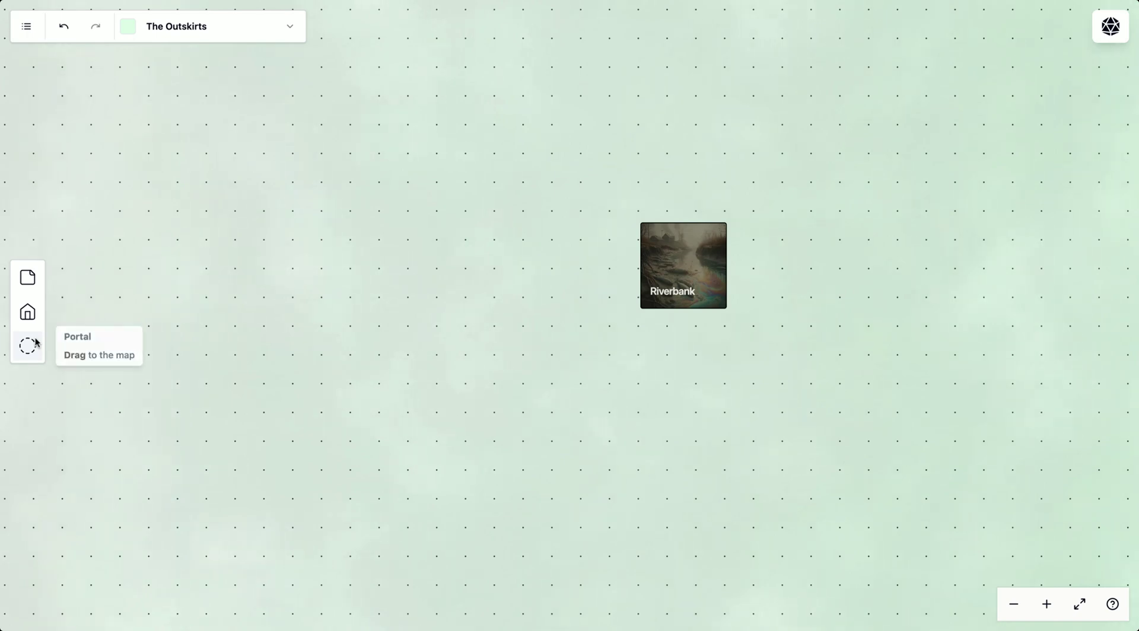
drag(37, 343, 682, 265)
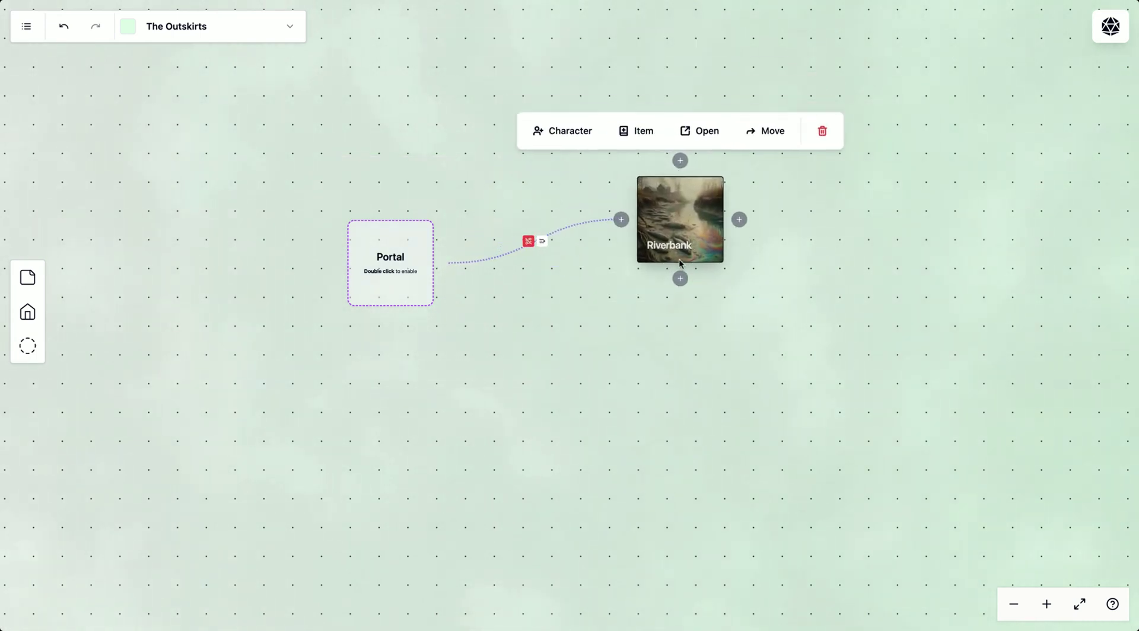
click(370, 275)
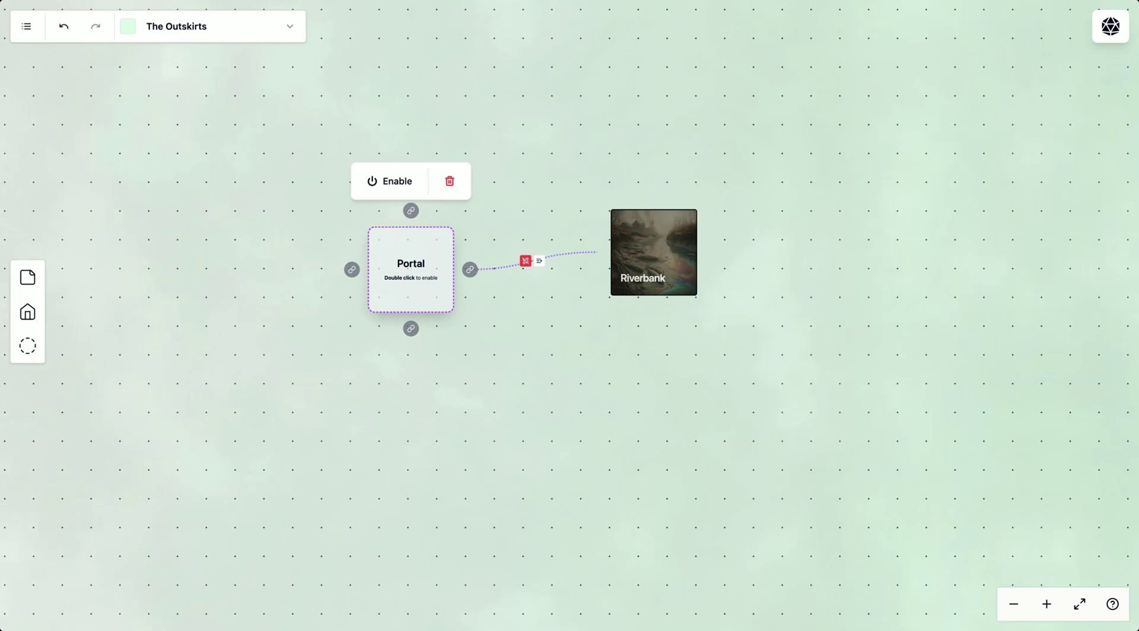
Step: Enable the portal beside the Riverbank with the Cemetery in Arden Hollow (The Village) as its leading location
double_click(412, 276)
click(568, 325)
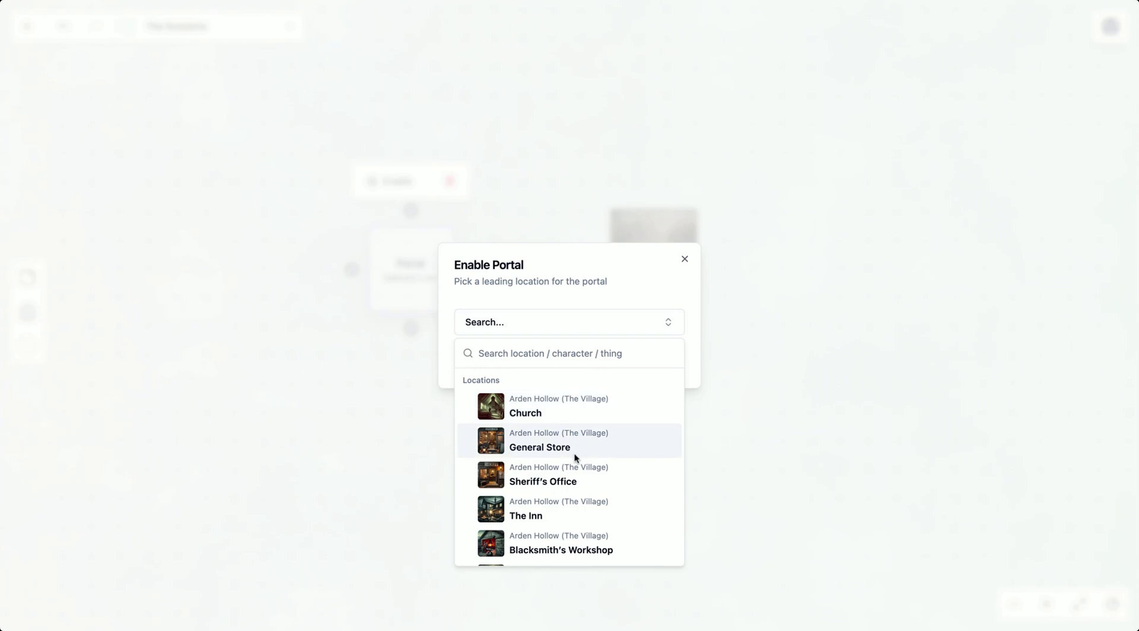
scroll(576, 471, down, 5)
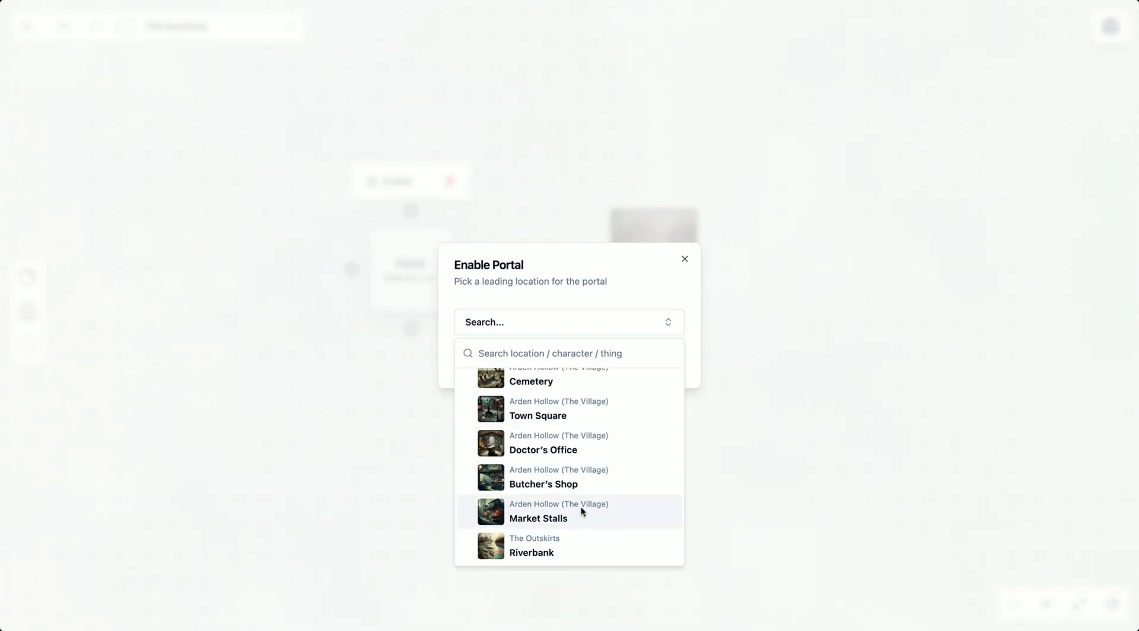
scroll(581, 507, up, 3)
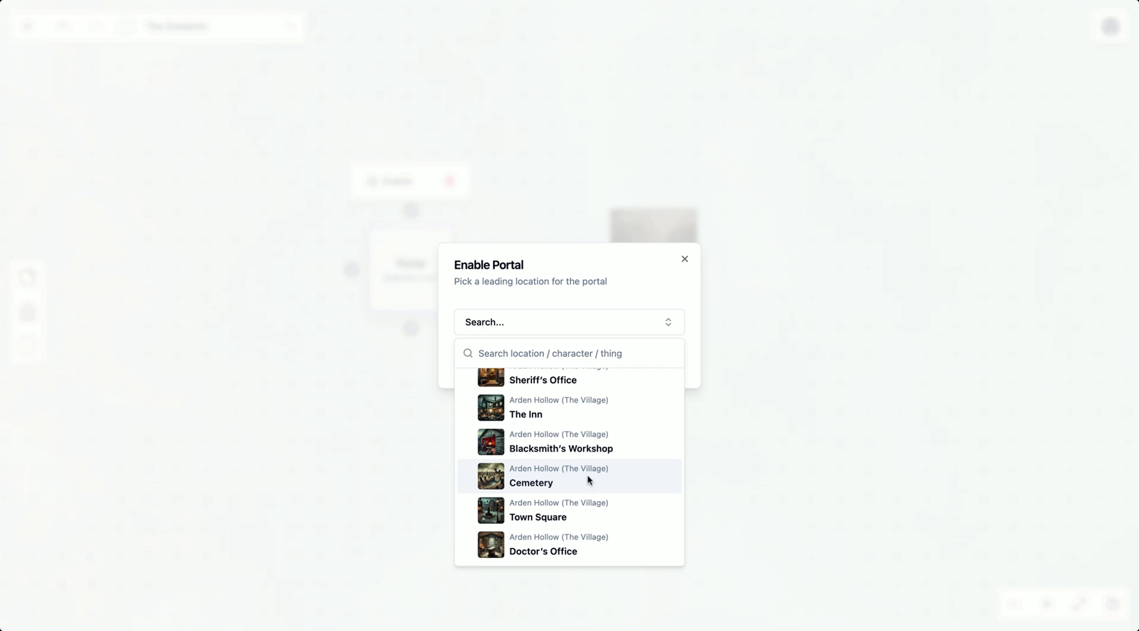
click(586, 475)
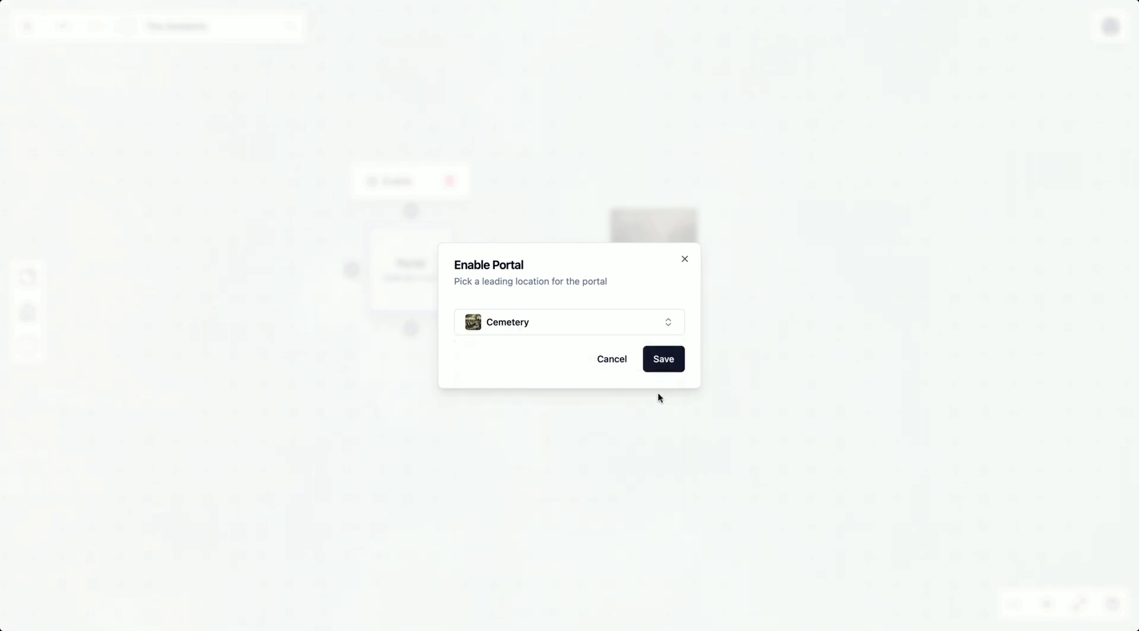
click(664, 359)
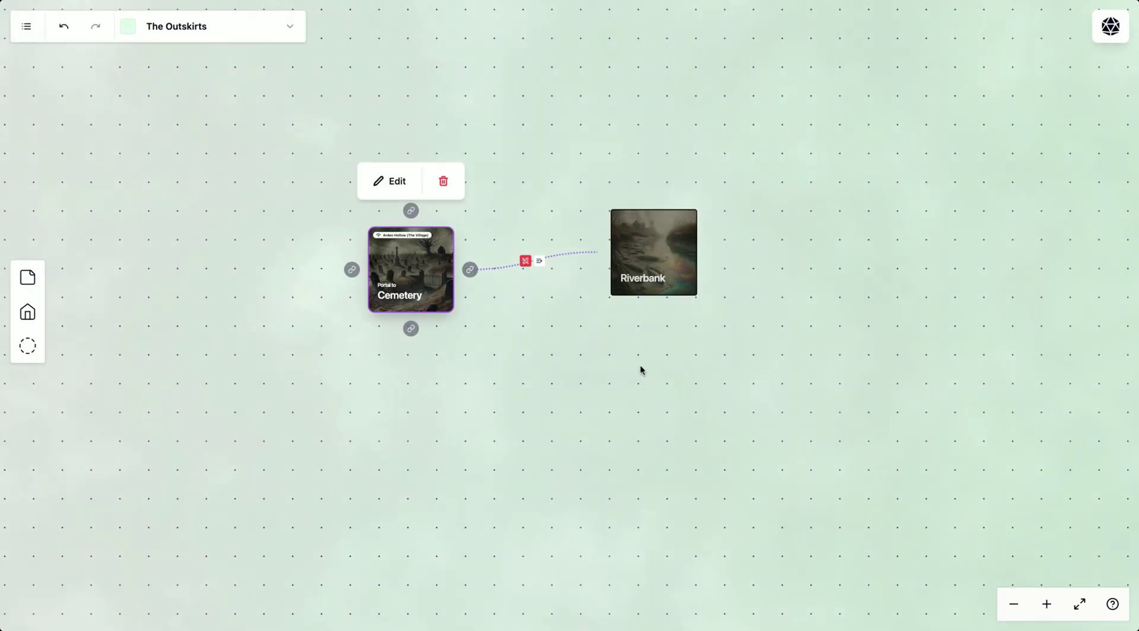
Step: Go through the portal to Arden Hollow (The Village), place a portal below and right of the Cemetery, and link it to the Cemetery
double_click(437, 261)
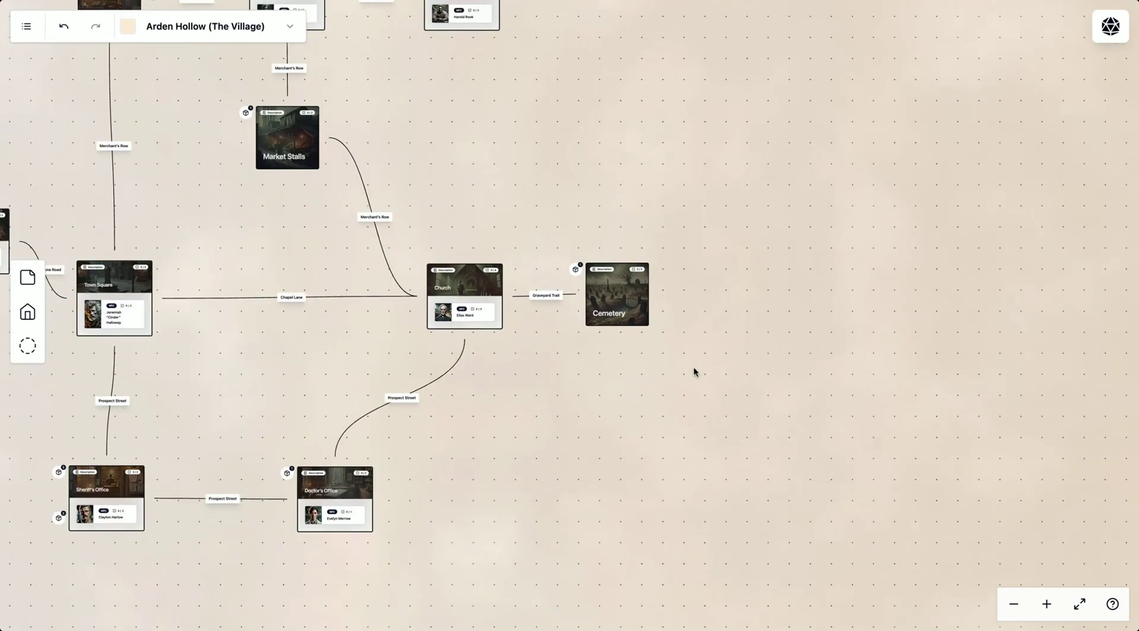
right_click(716, 368)
click(776, 422)
click(746, 371)
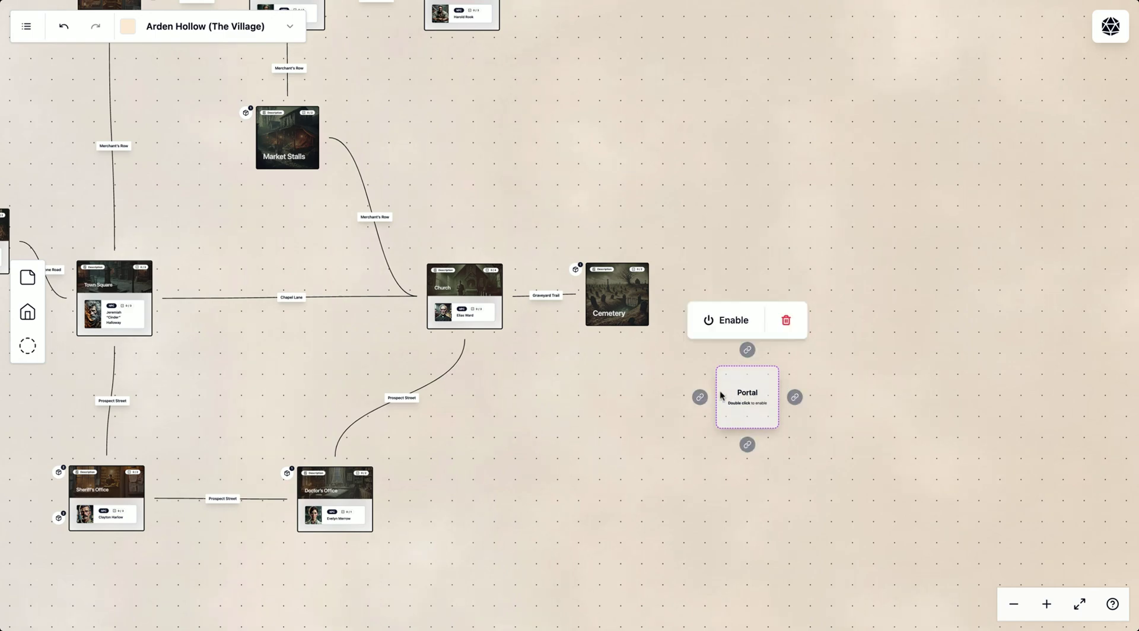
drag(700, 397, 629, 297)
Step: Enable the new village portal with the Riverbank in The Outskirts as its leading location
double_click(748, 395)
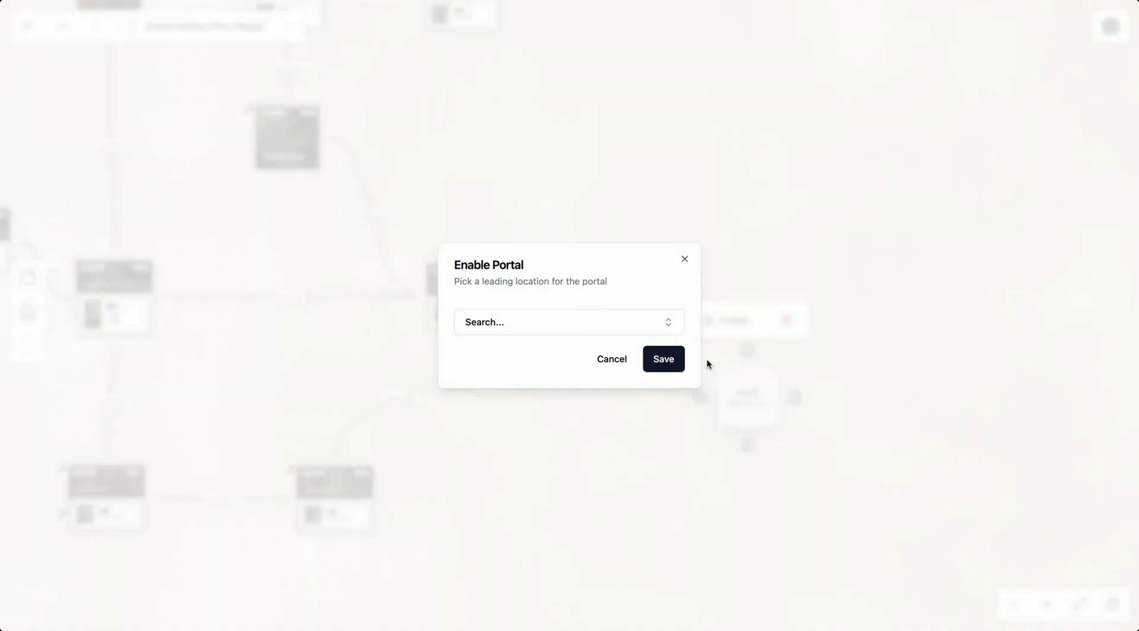
click(604, 321)
text(riv)
click(580, 402)
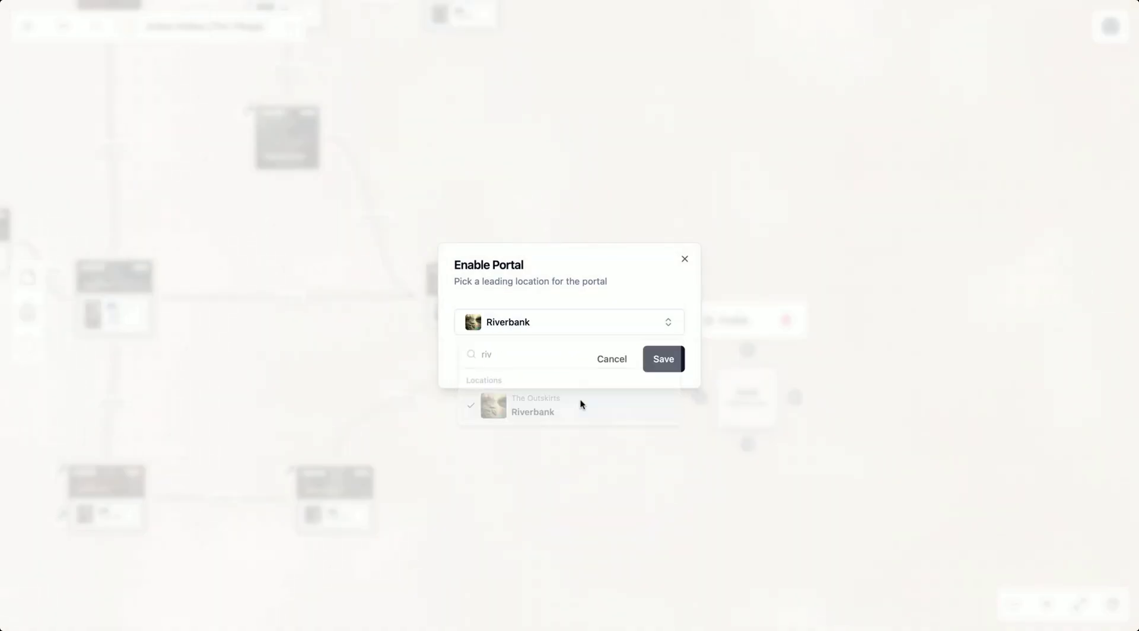
click(663, 359)
Step: Move the NPC from the Church to the Cemetery
drag(472, 319, 617, 292)
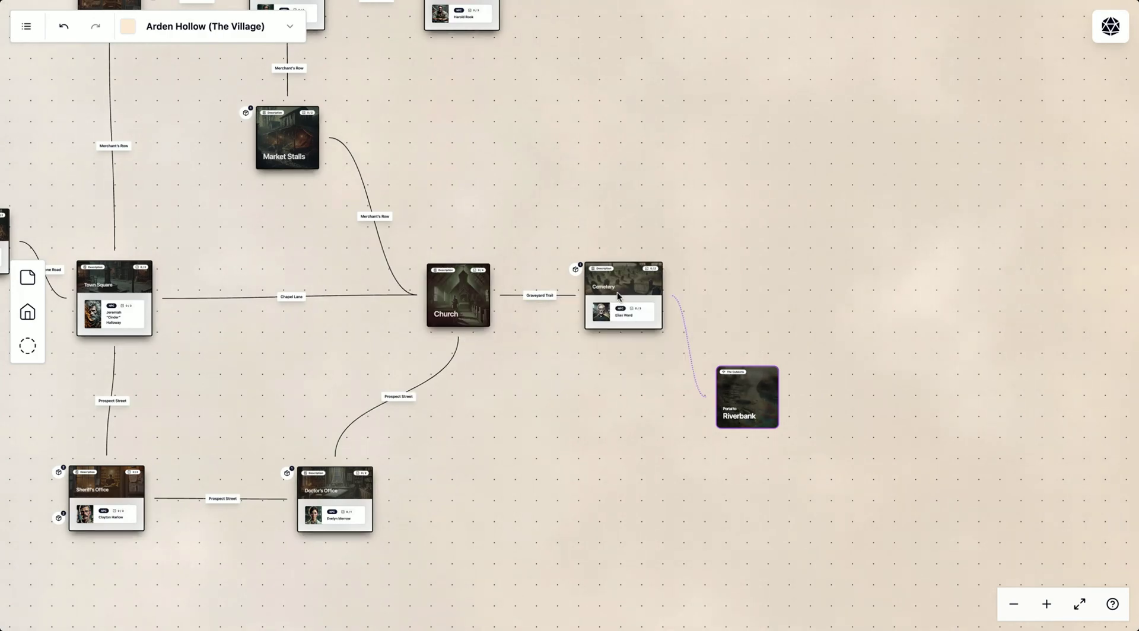
scroll(635, 385, up, 3)
scroll(635, 385, down, 1)
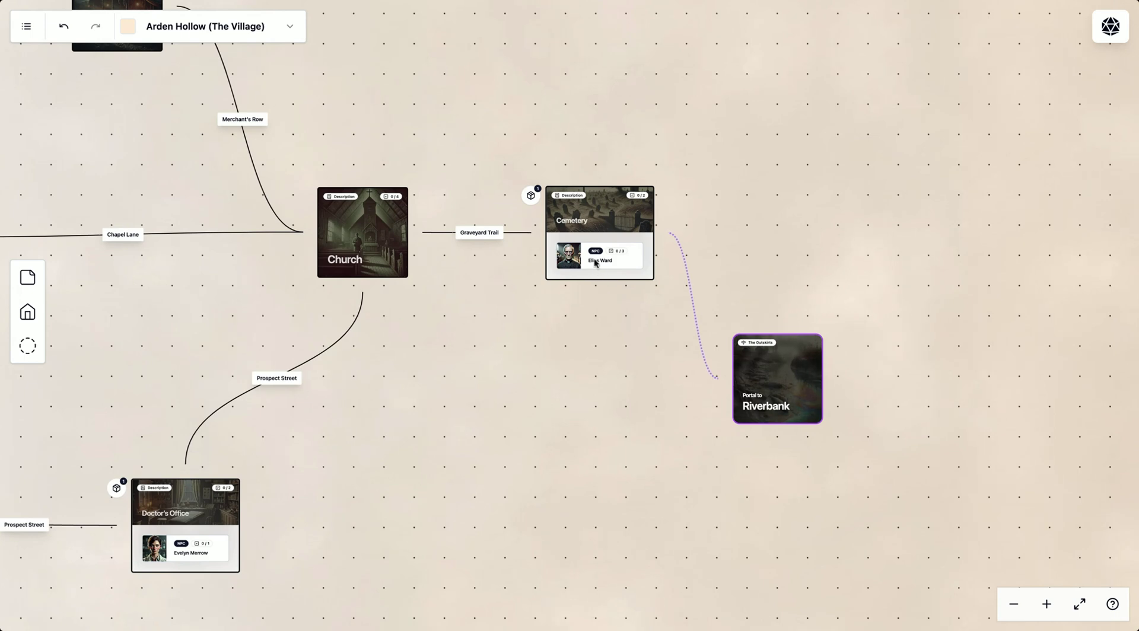
Step: Send the Cemetery's Scrap of Fabric with Symbols item and its NPC through the portal to the Riverbank
mouse_move(488, 222)
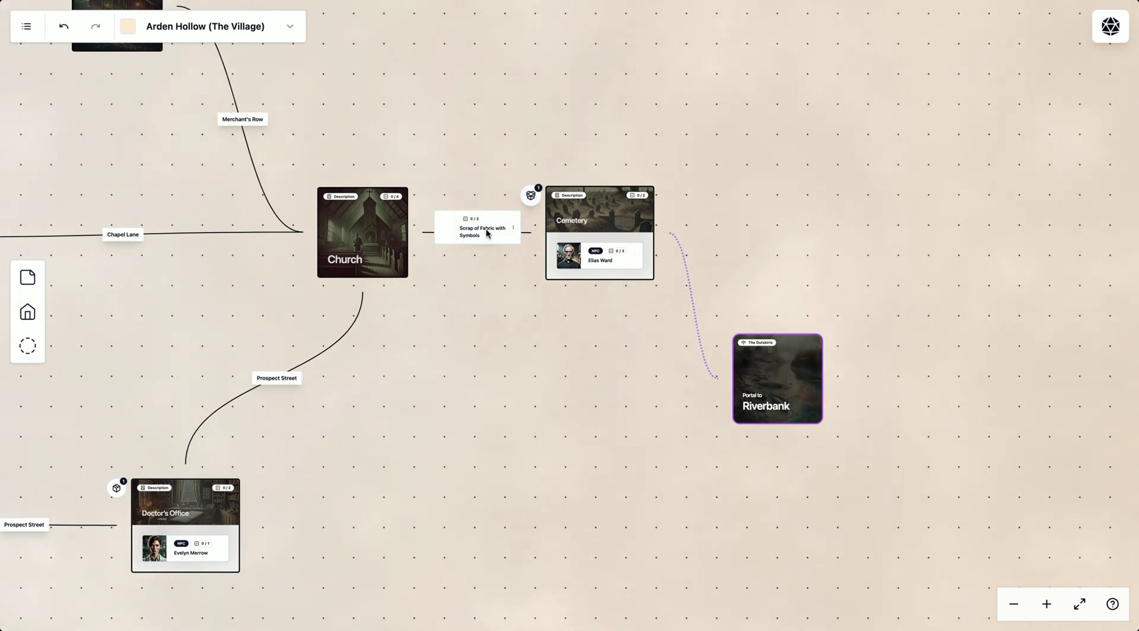
mouse_move(486, 229)
mouse_down()
mouse_move(777, 379)
mouse_move(487, 232)
mouse_up()
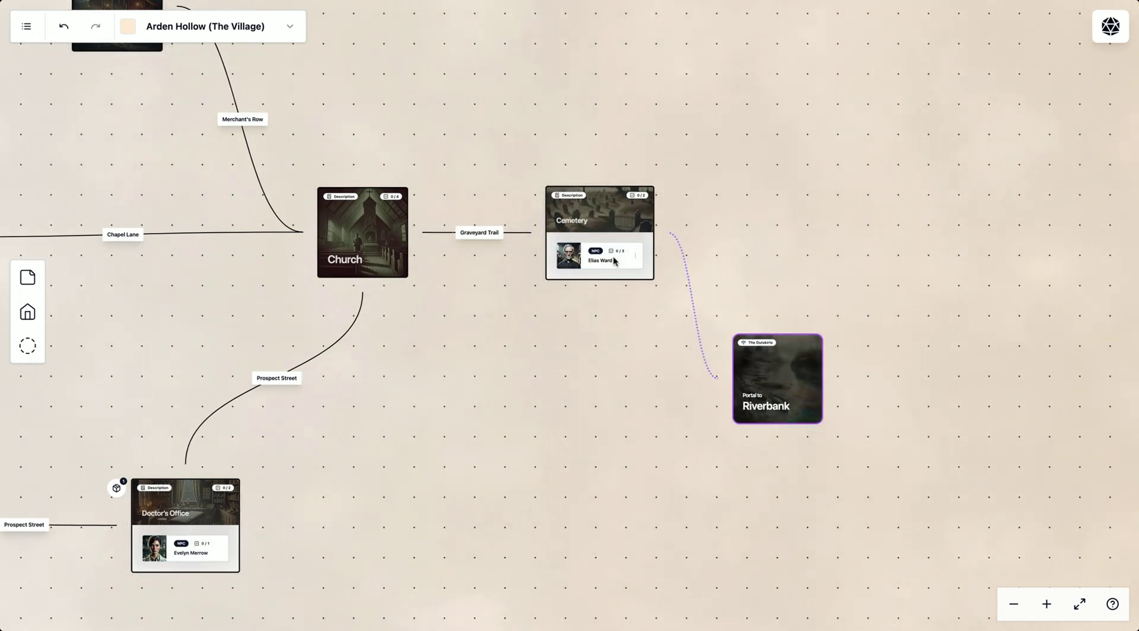
drag(595, 254, 772, 368)
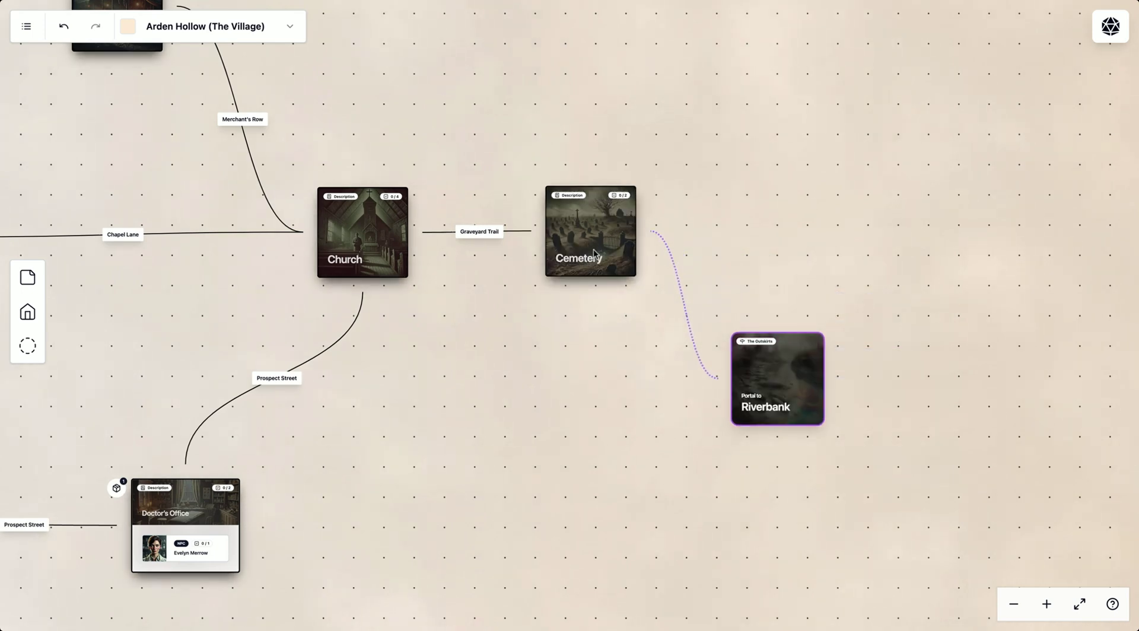
Step: Go through the portal to The Outskirts and move the Riverbank above and to the right of the Cemetery portal
click(791, 388)
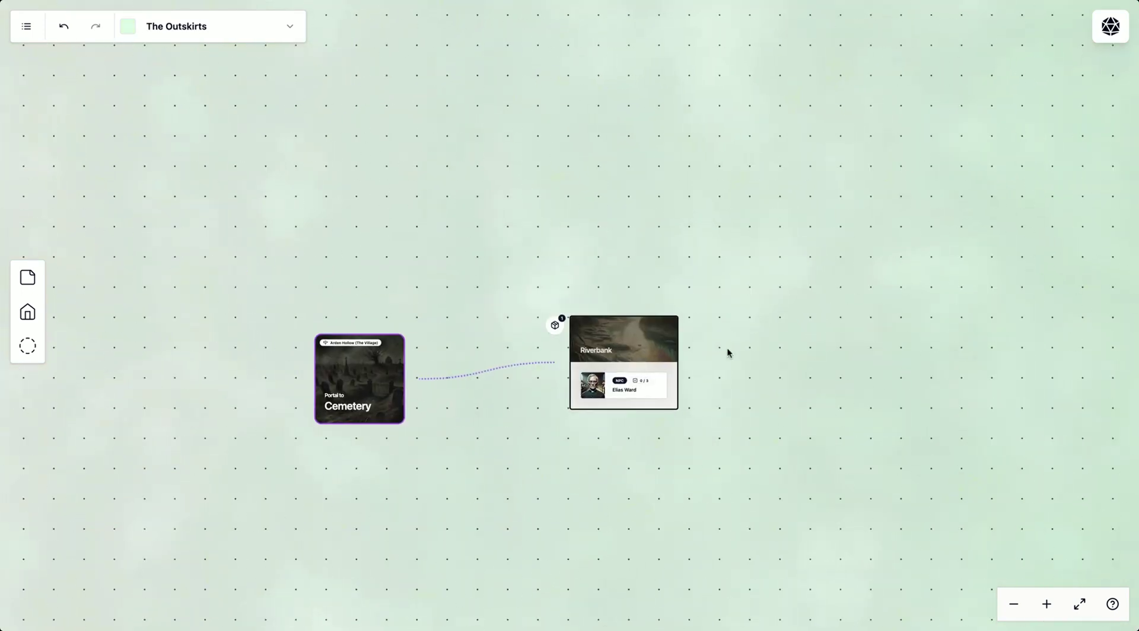
drag(630, 288, 575, 169)
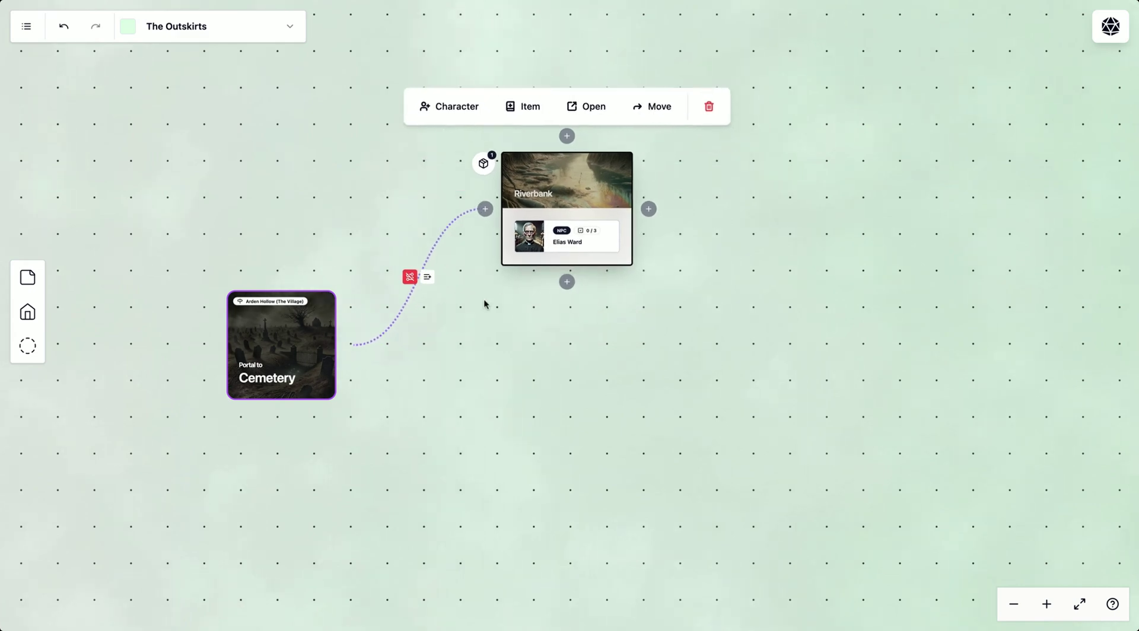
click(697, 221)
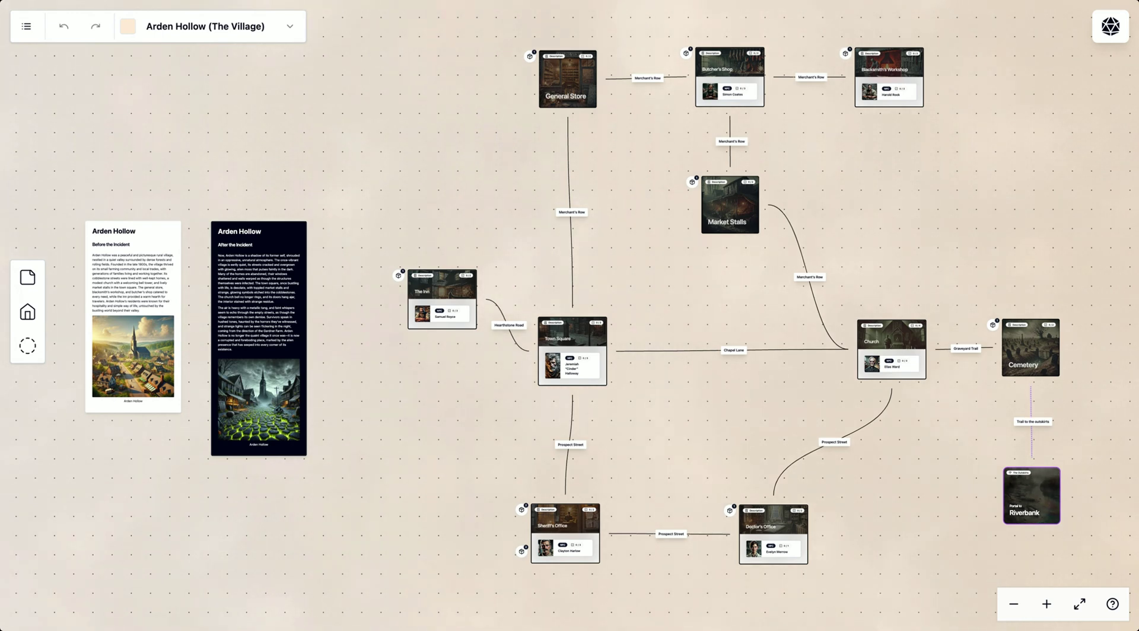
Step: View the sample game's The Outskirts, The Gardner Farm and The Depths levels in turn, examining the notes and locations in The Depths
click(257, 35)
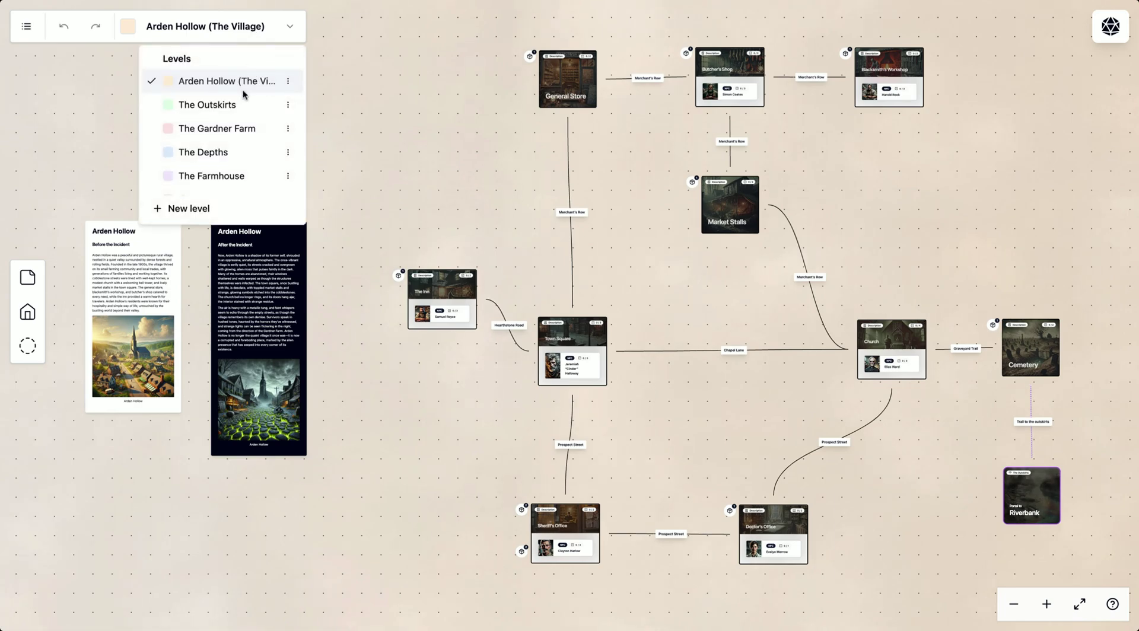
click(243, 107)
click(252, 34)
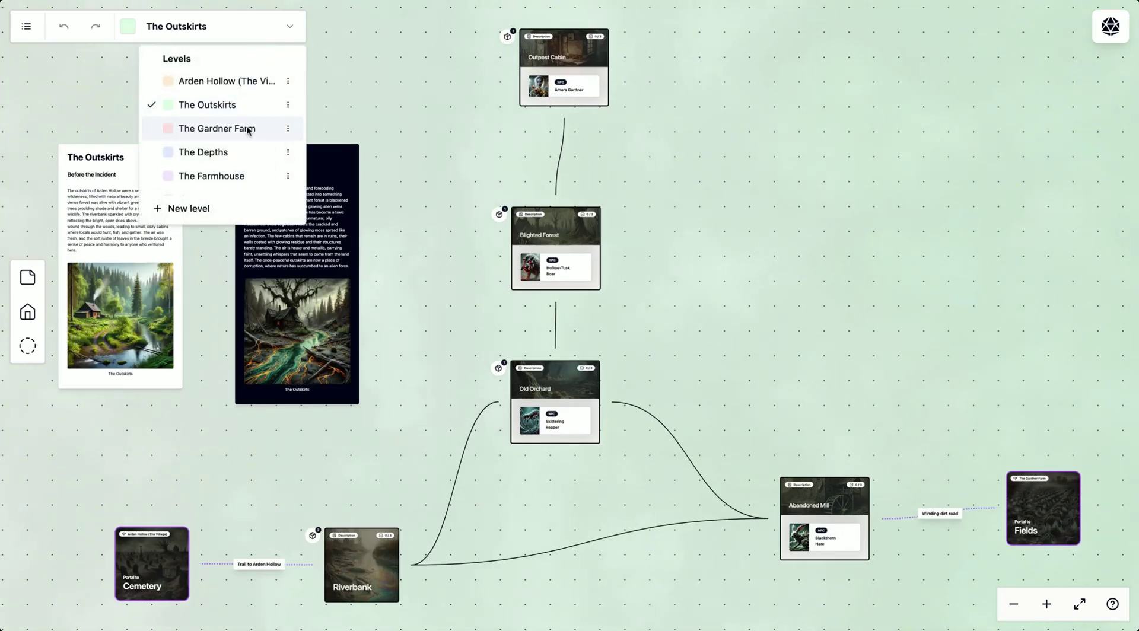
click(247, 131)
click(259, 30)
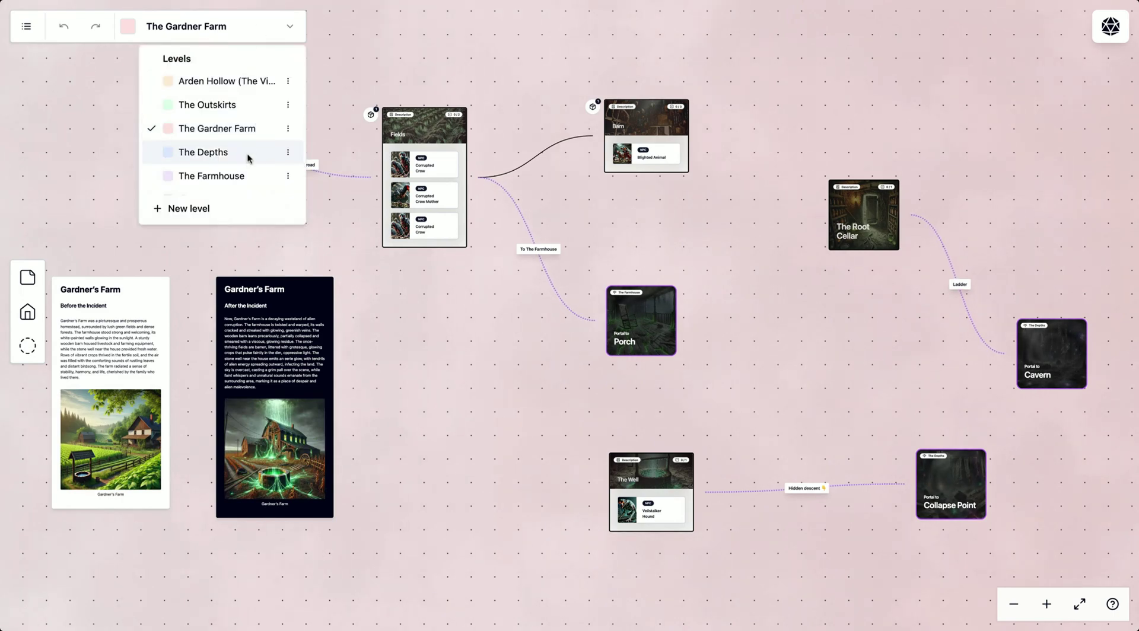
click(247, 154)
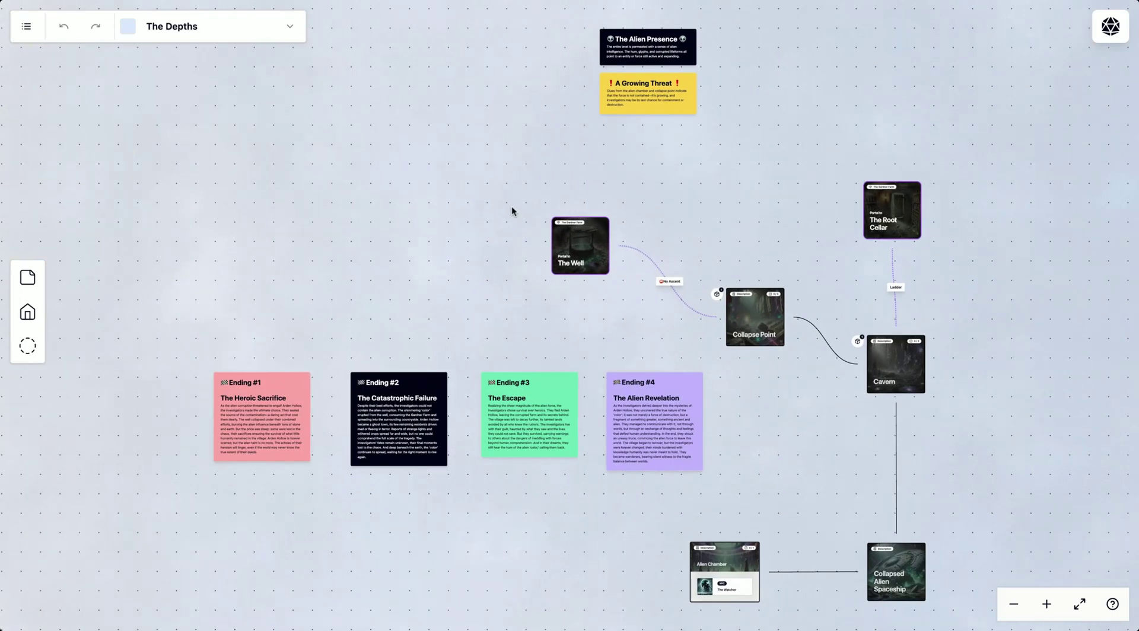
scroll(768, 422, down, 3)
scroll(741, 421, up, 5)
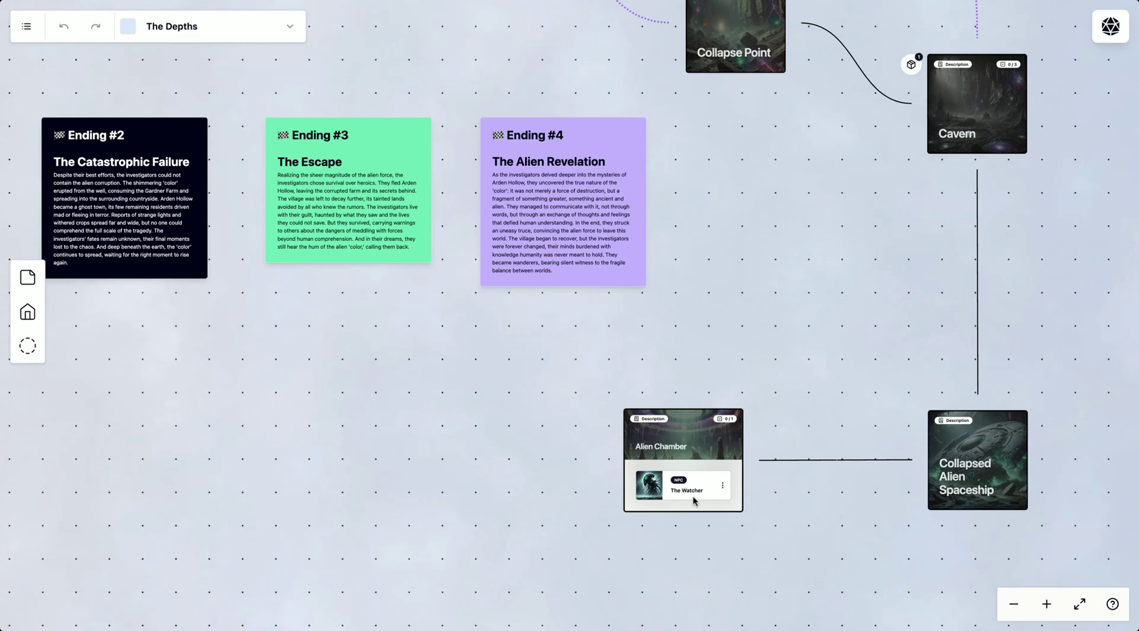
Step: Switch to The Farmhouse level and view the Melted Lantern item in the Study's inventory
click(288, 34)
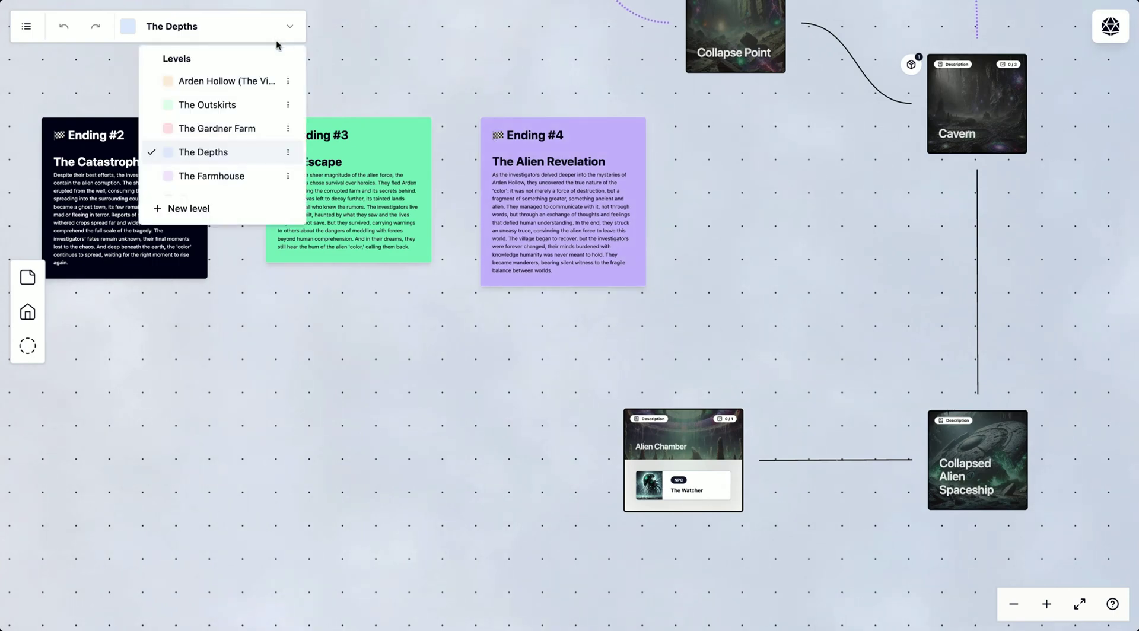
click(257, 177)
scroll(451, 278, up, 6)
mouse_move(430, 264)
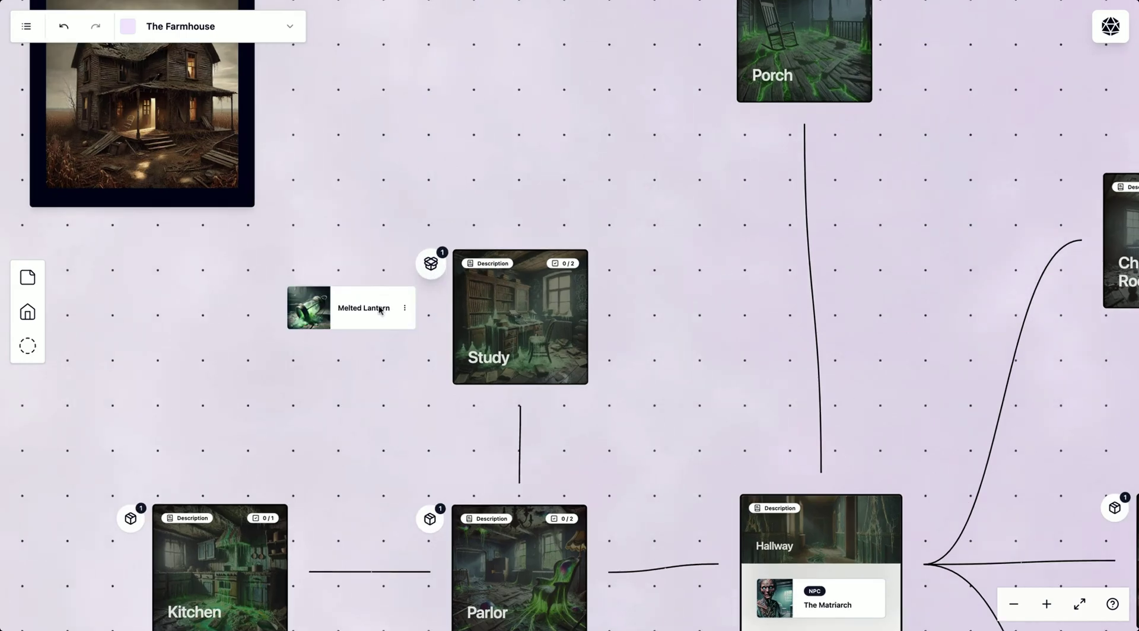
click(380, 309)
click(518, 185)
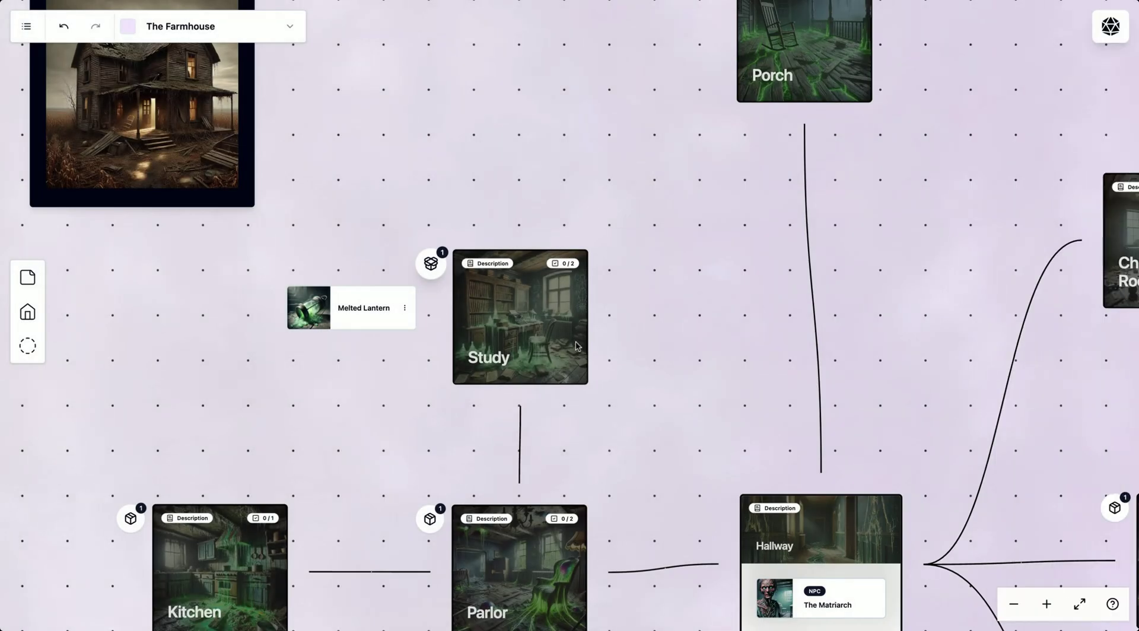
Step: Open the Study location, review its checklist and notes, and close its details
click(575, 346)
click(764, 236)
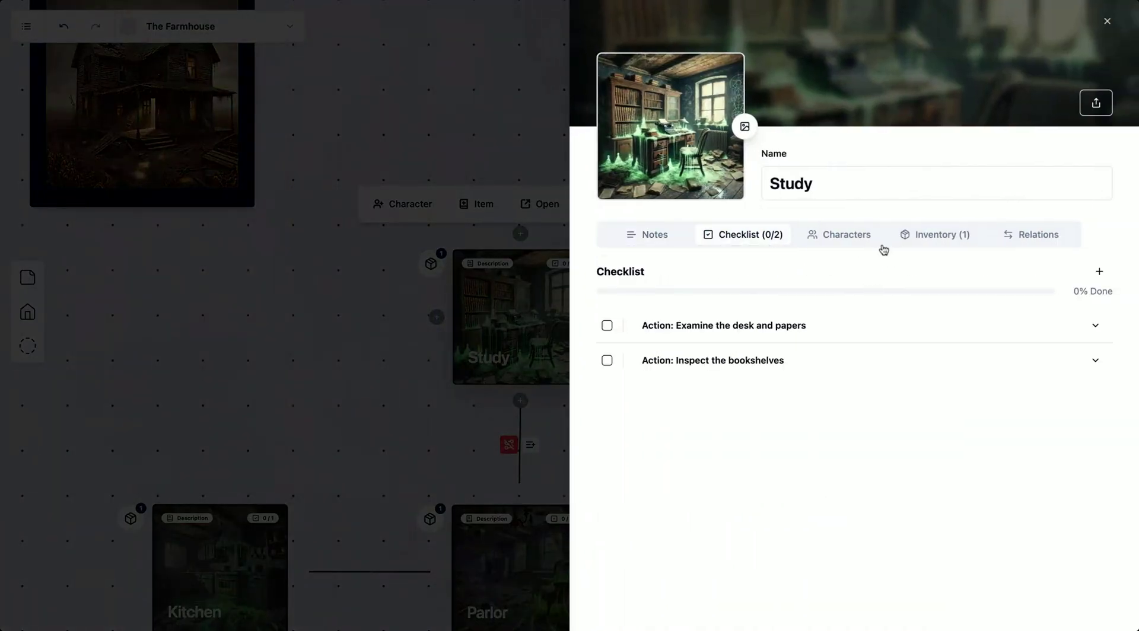
click(462, 118)
click(534, 296)
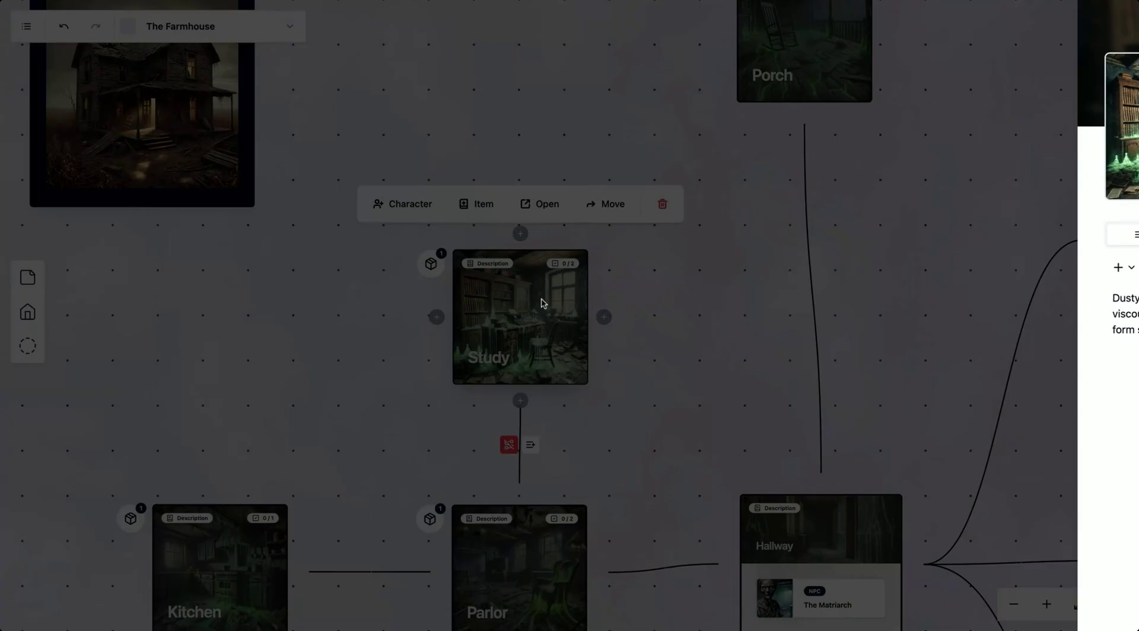
click(681, 328)
double_click(680, 328)
click(464, 145)
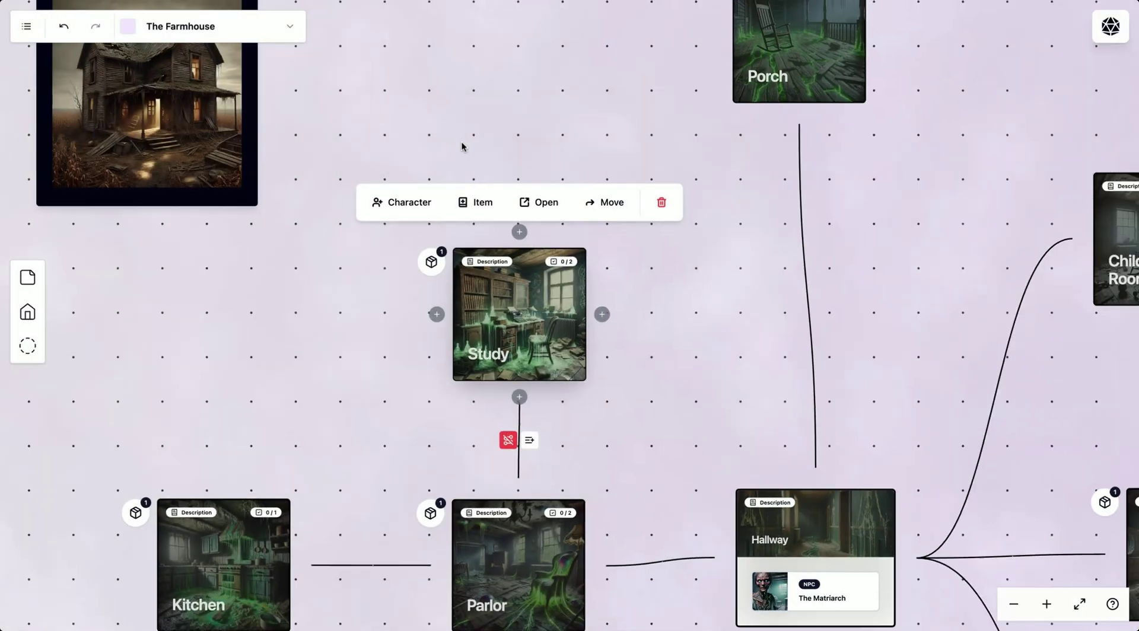
Step: View The Farmhouse level as a whole and switch to the Notes & ideas level
scroll(462, 128, down, 5)
scroll(462, 122, down, 5)
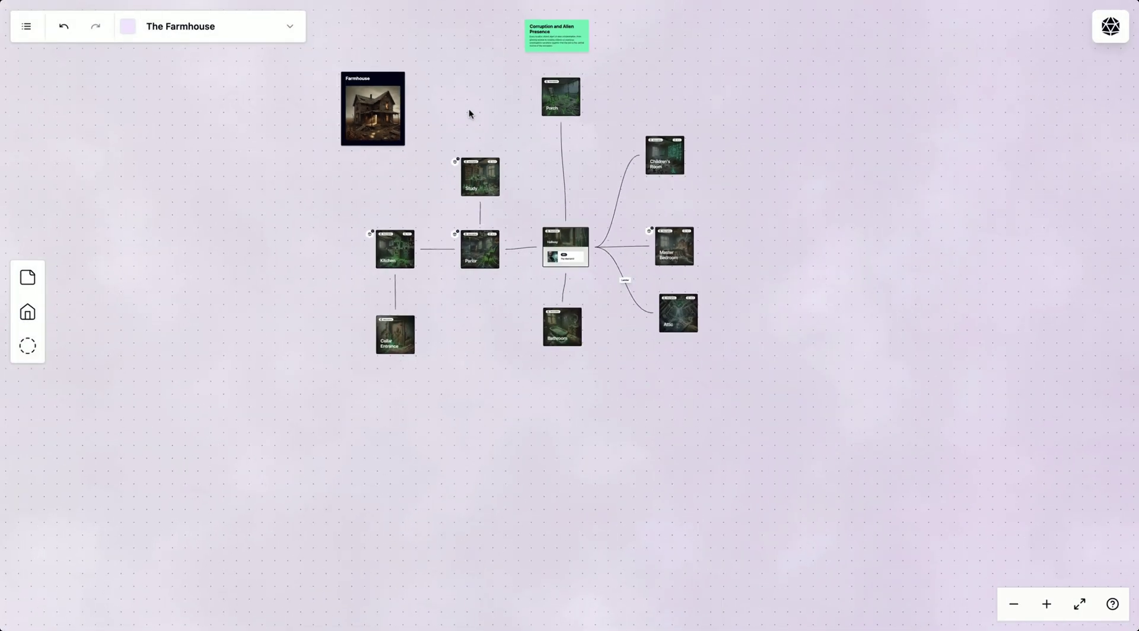
click(269, 26)
scroll(255, 173, down, 2)
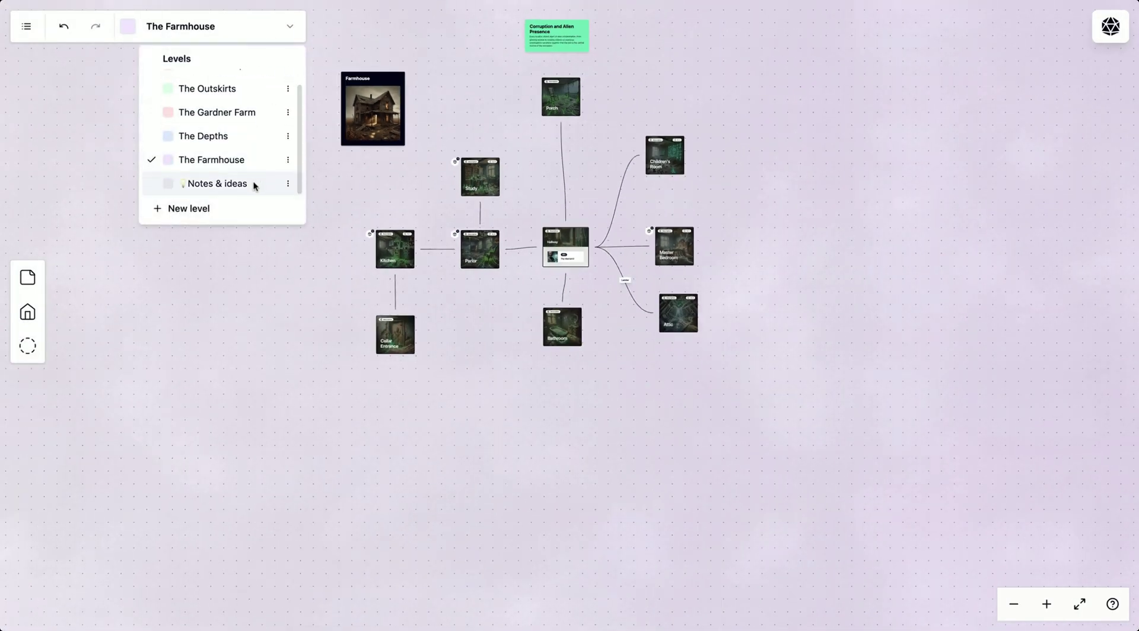
click(254, 184)
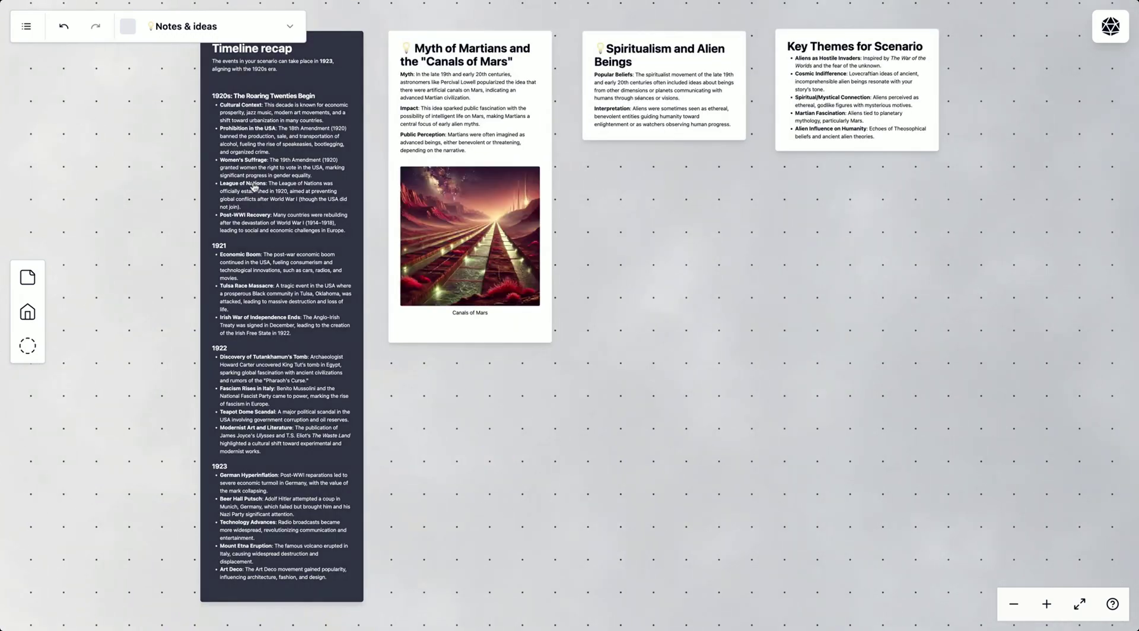
Step: Look through the list of all game elements and search it for "ceme"
click(26, 26)
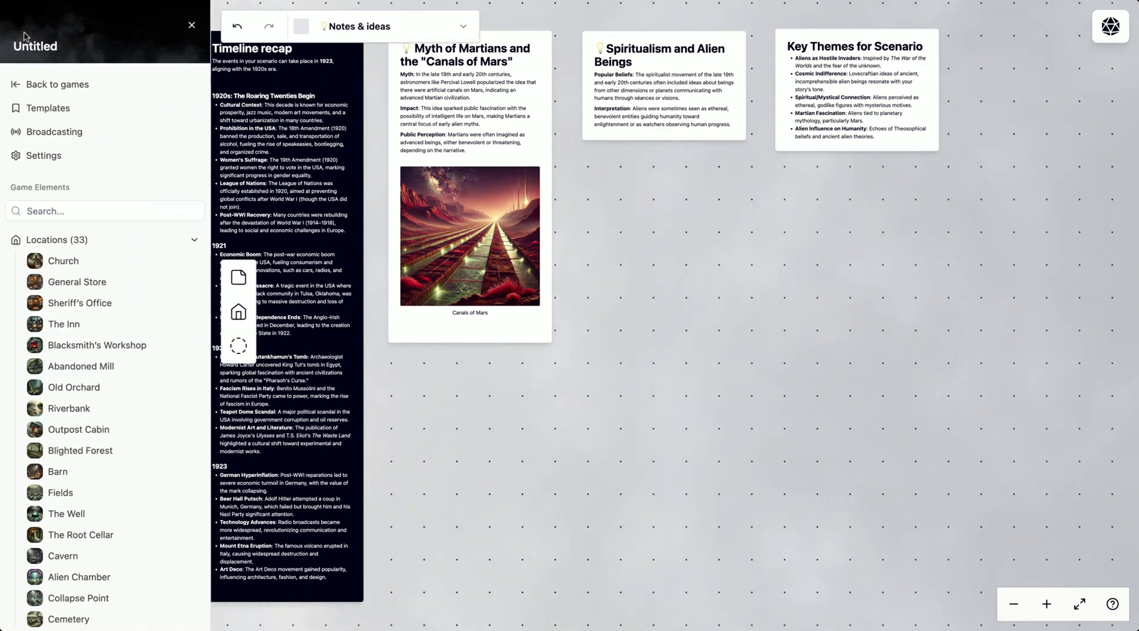
scroll(123, 341, down, 8)
scroll(123, 343, up, 8)
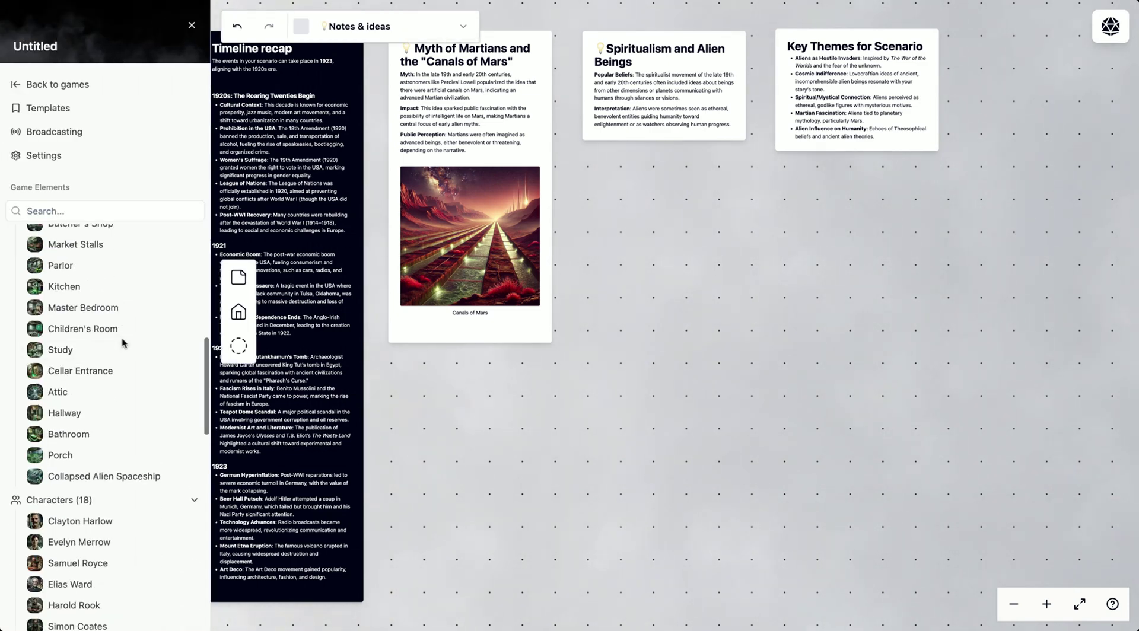
click(103, 216)
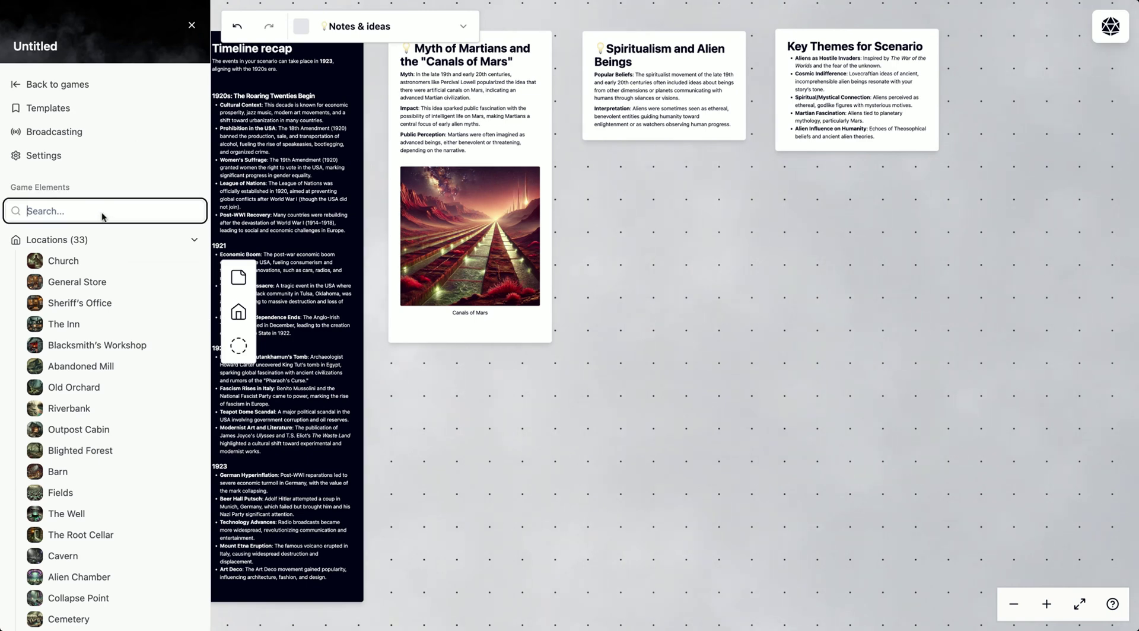
text(ceme)
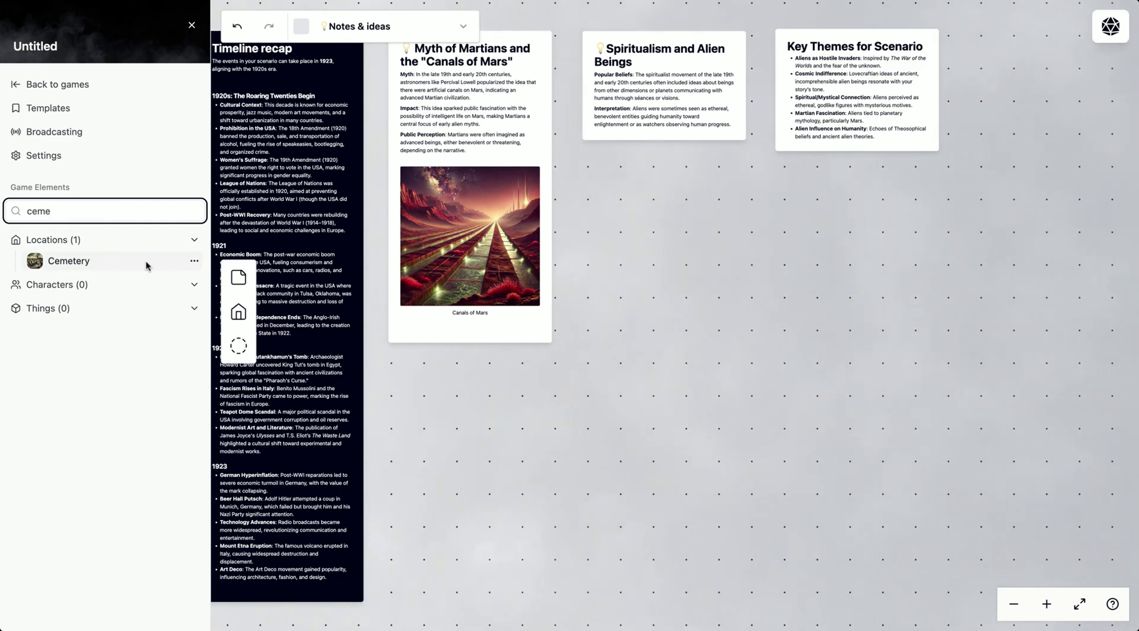
Step: Show the Cemetery location from the element search results on the village map
click(194, 261)
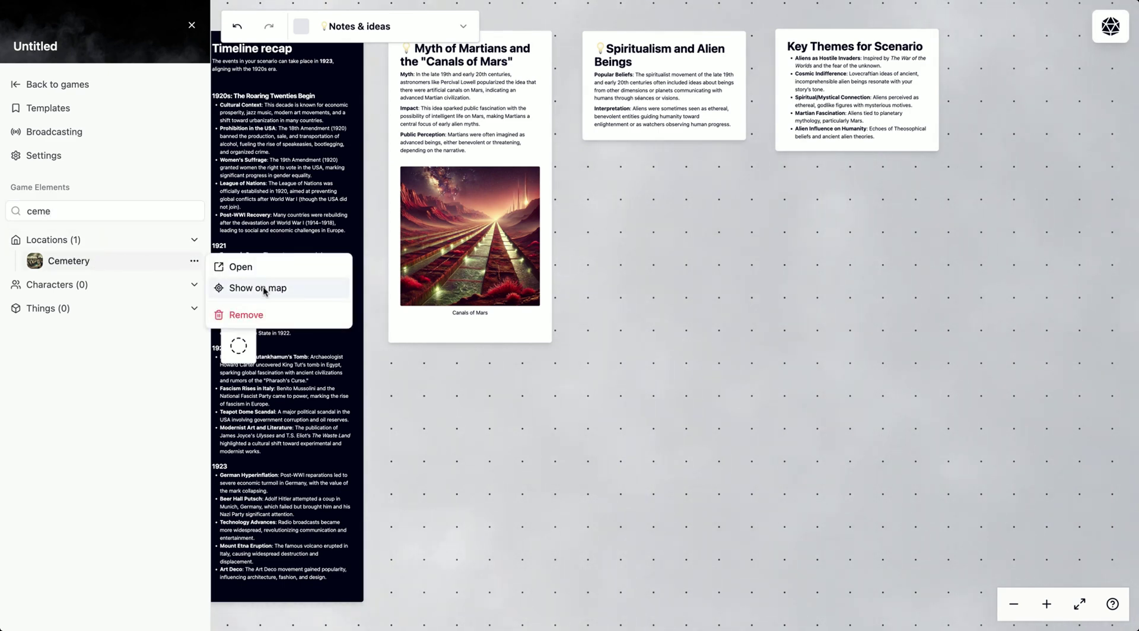
click(263, 290)
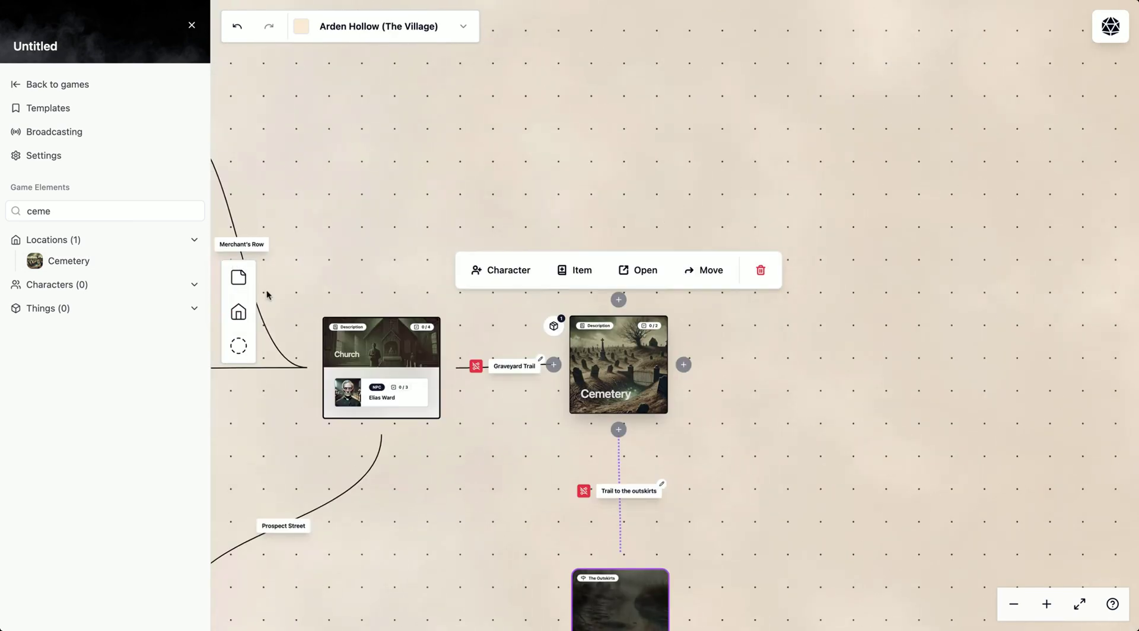
click(102, 262)
click(350, 211)
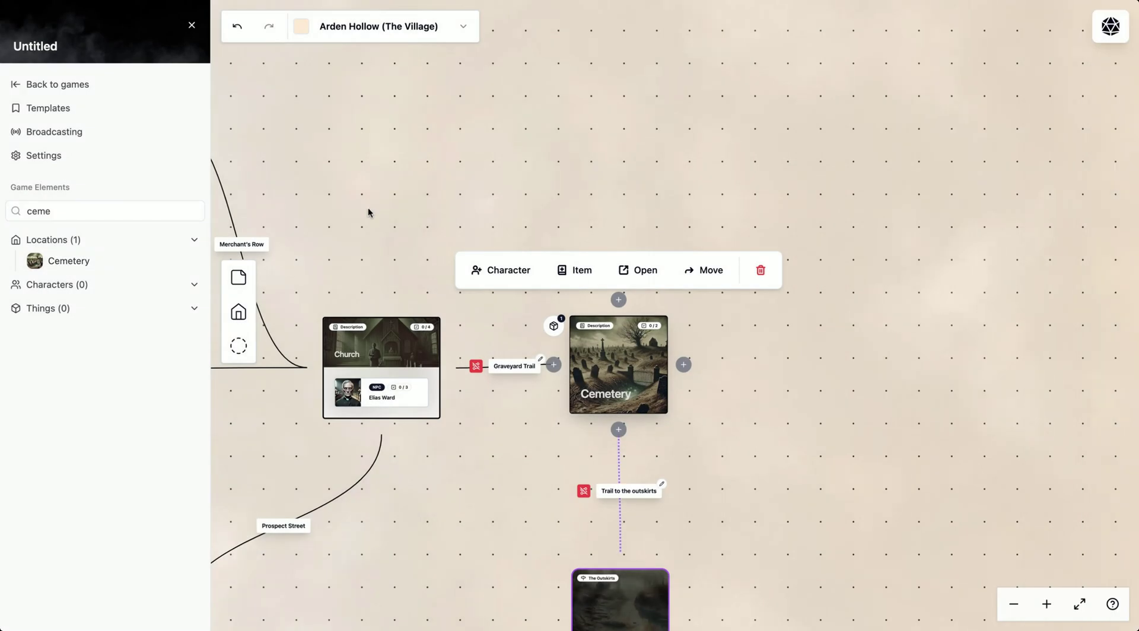
click(369, 211)
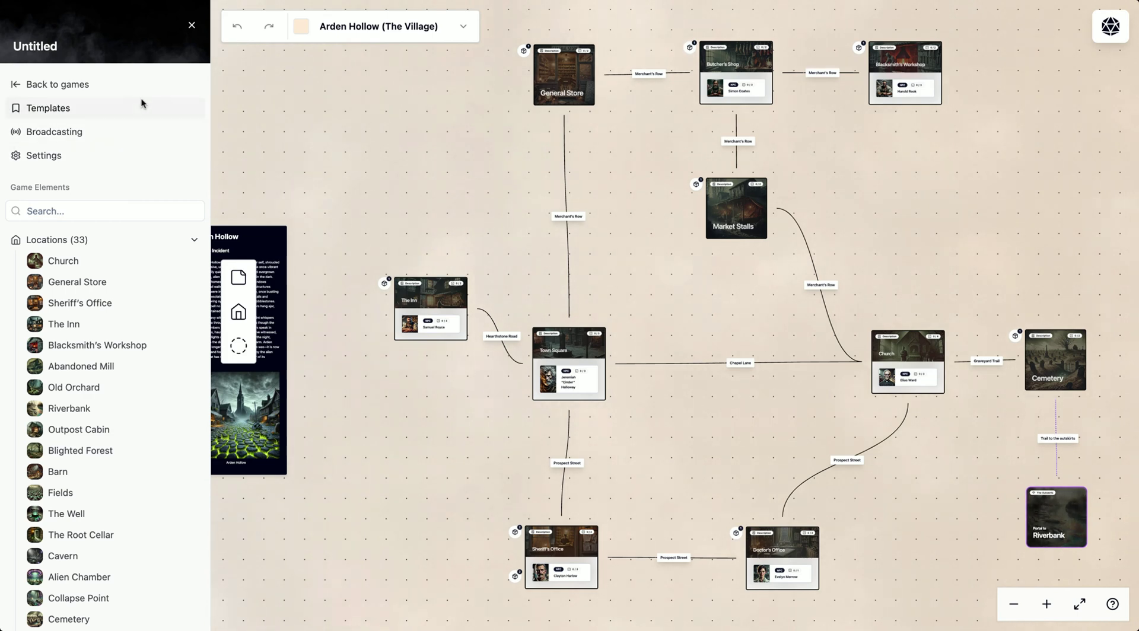
Step: Name the game Arden Hollow in its settings and set the game cover from a pasted image
click(130, 151)
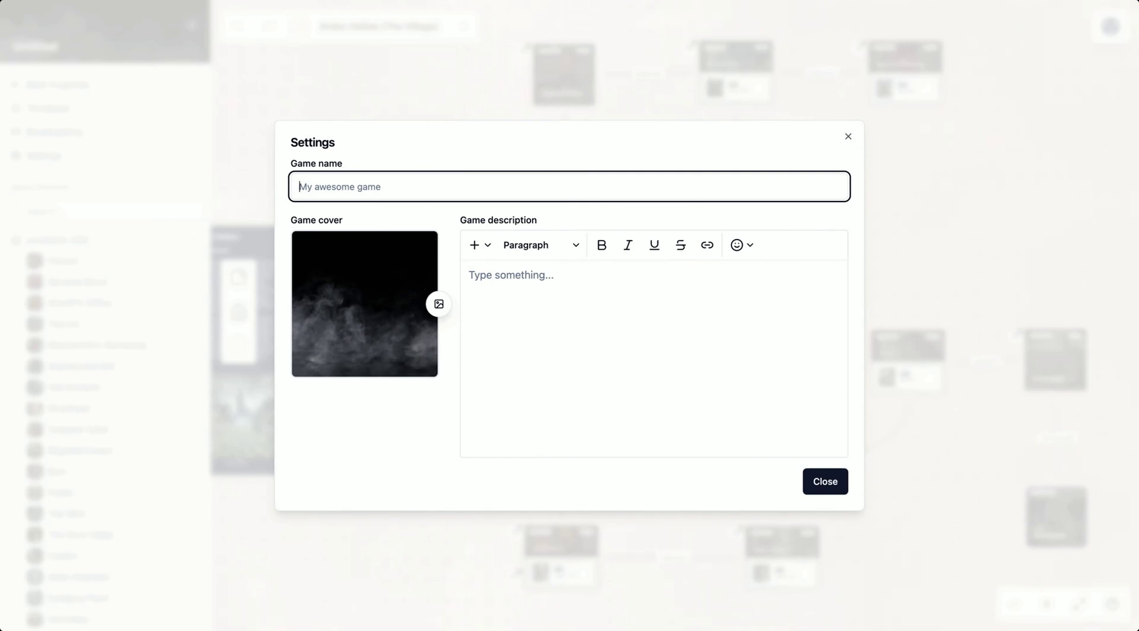
text(Arden Hollow)
click(439, 304)
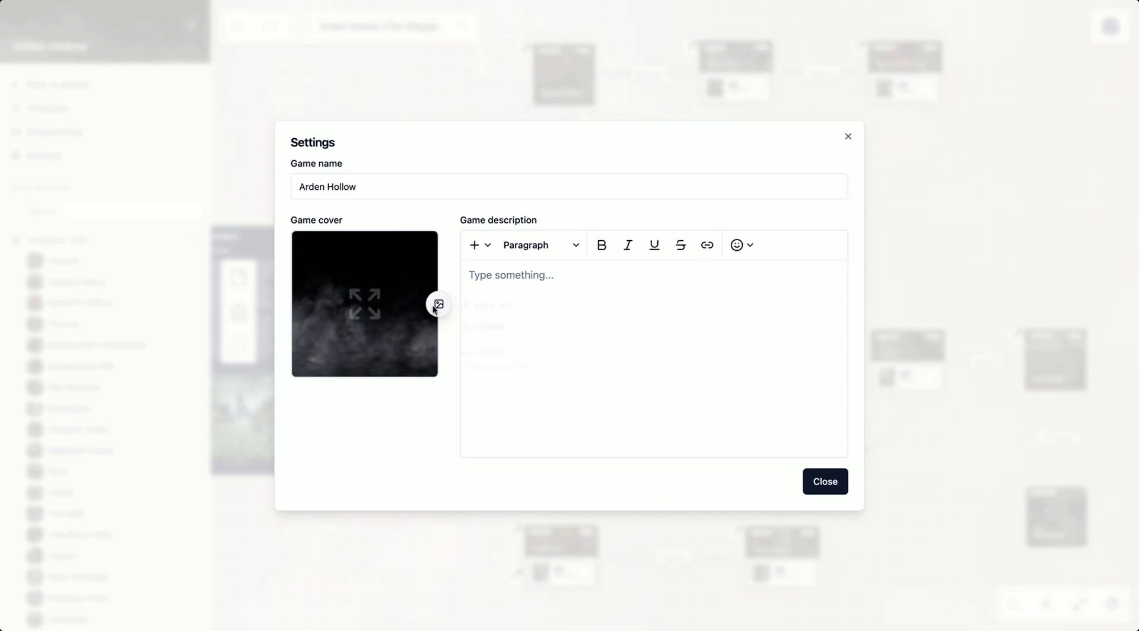
click(482, 307)
key(ctrl+v)
click(677, 342)
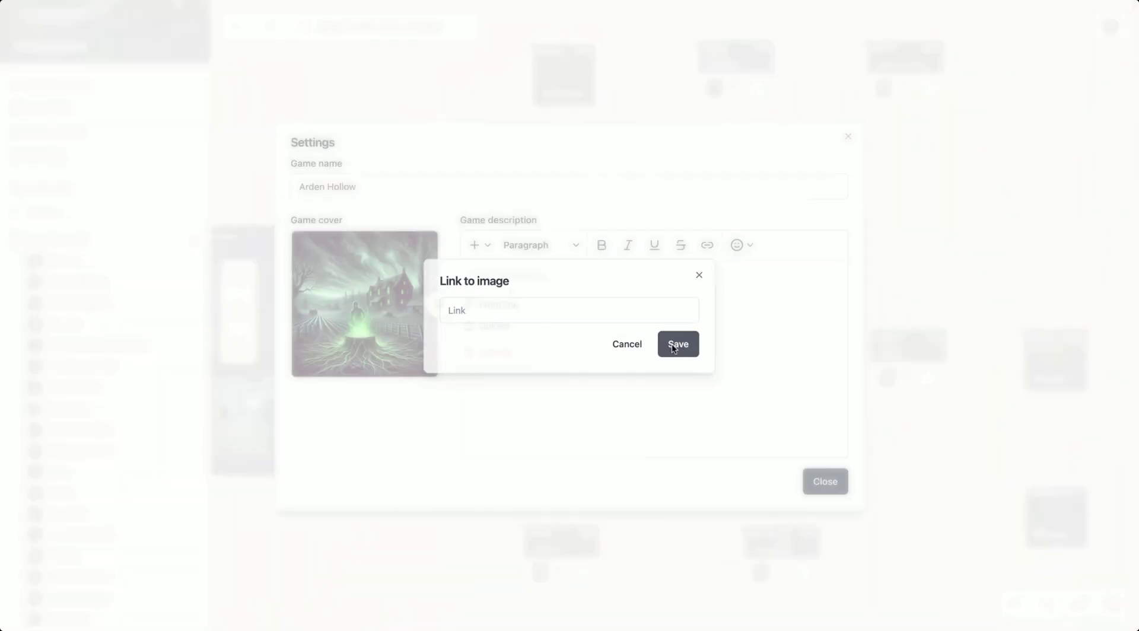
click(848, 136)
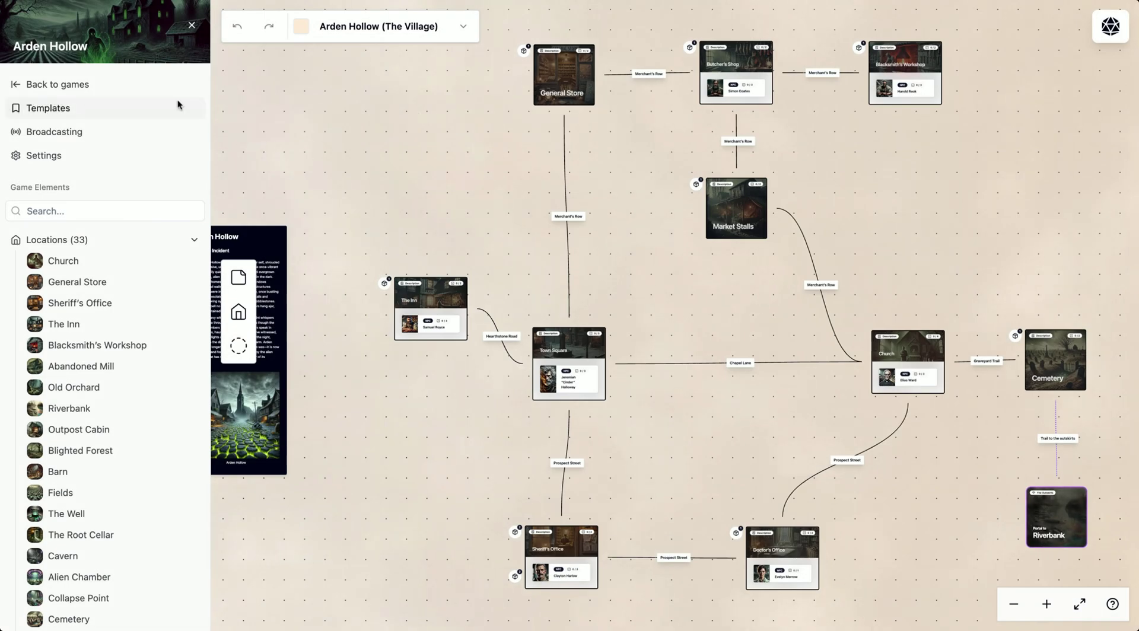
Step: Create a broadcast titled Arden Hollow with the displayed name Game master, and copy its player invitation link
click(100, 134)
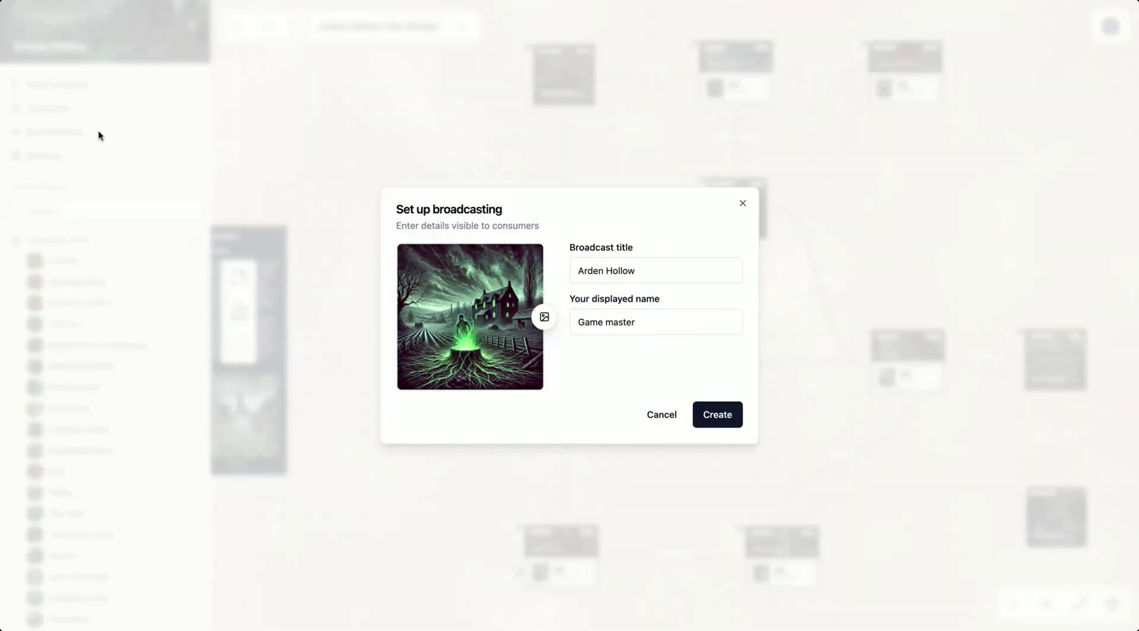
click(724, 418)
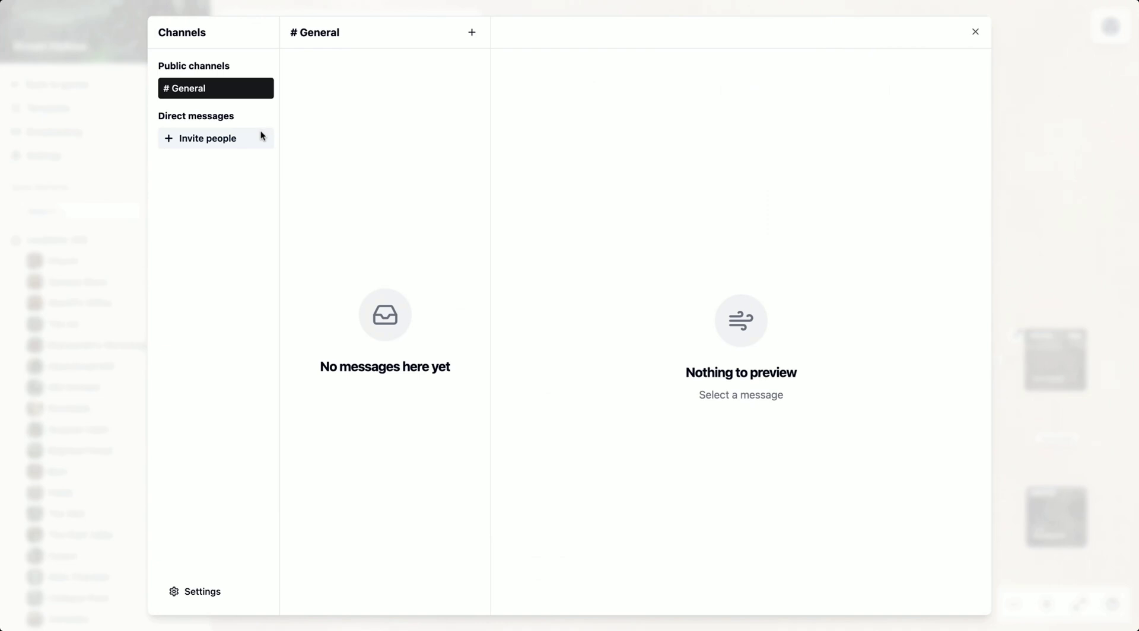
click(231, 139)
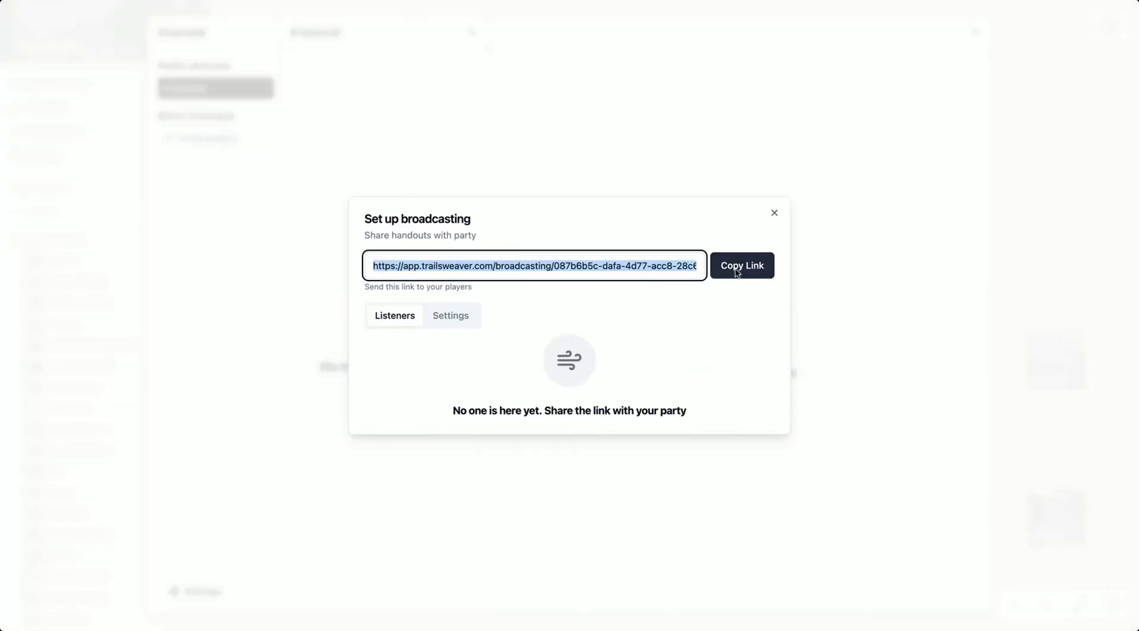
click(745, 269)
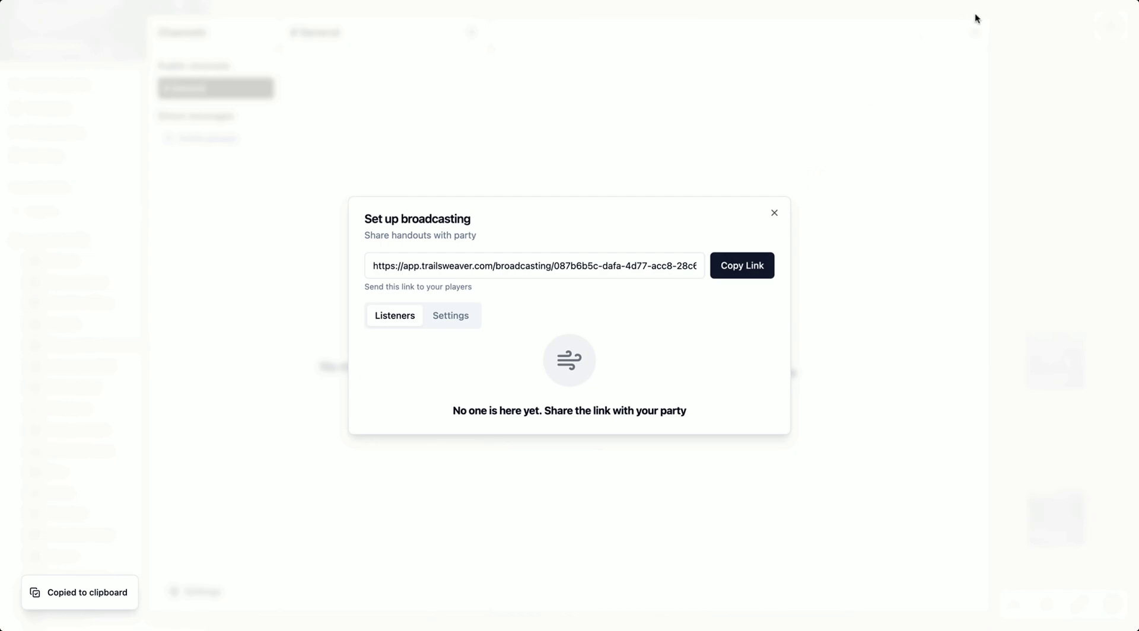
Step: Open the invitation link as a player, enter the player's display name and request to join the game
key(Return)
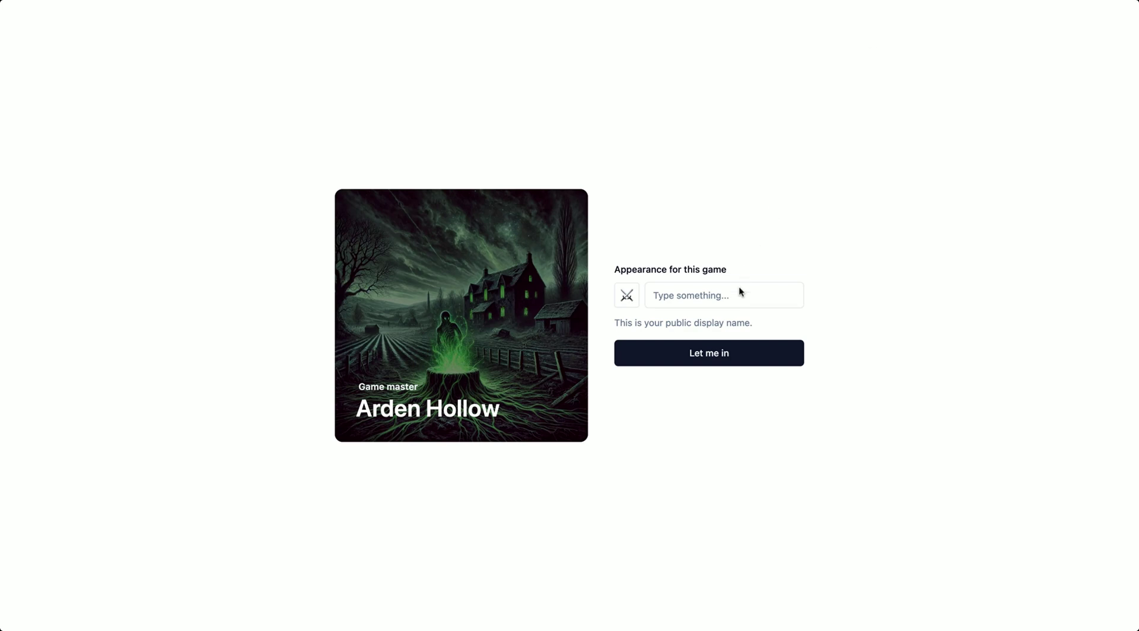
click(739, 289)
click(733, 255)
click(715, 298)
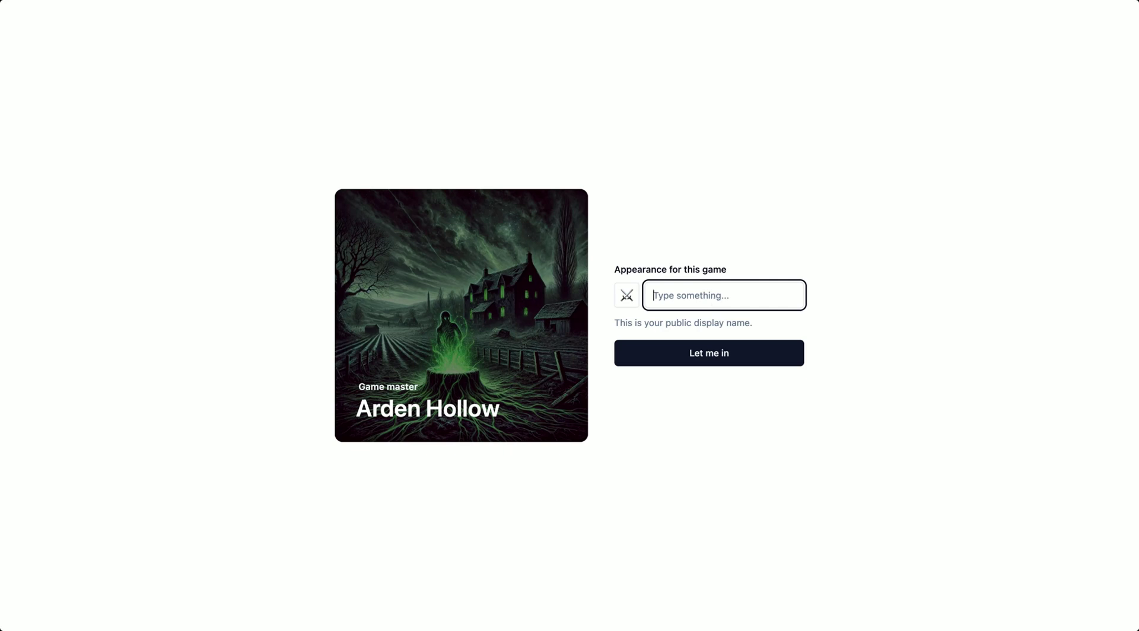
text(Danil)
click(706, 226)
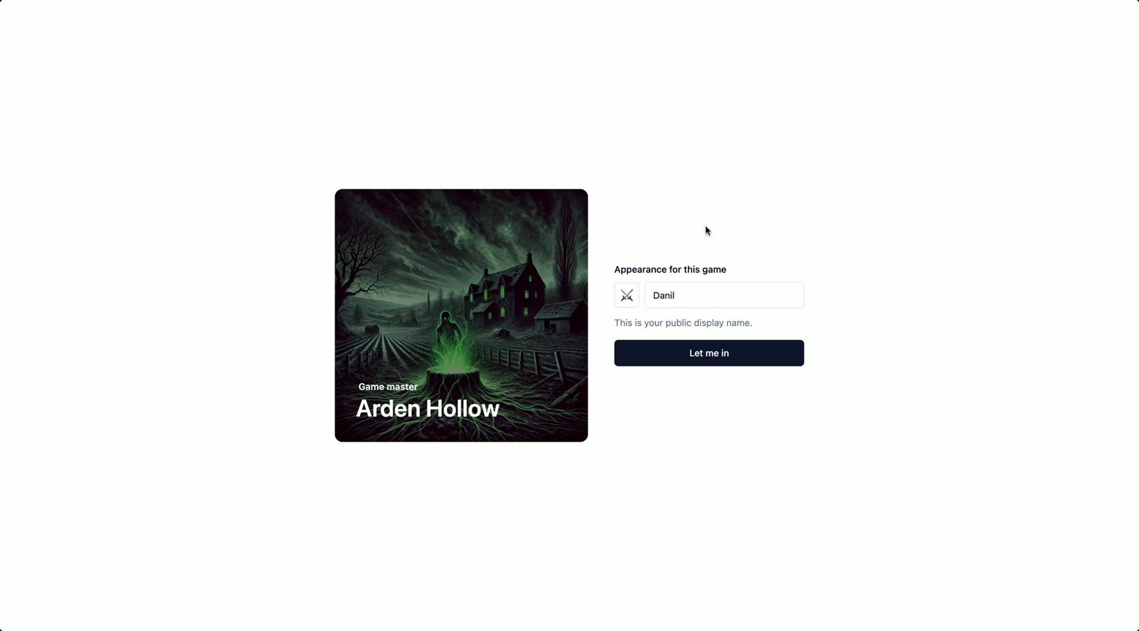
click(707, 353)
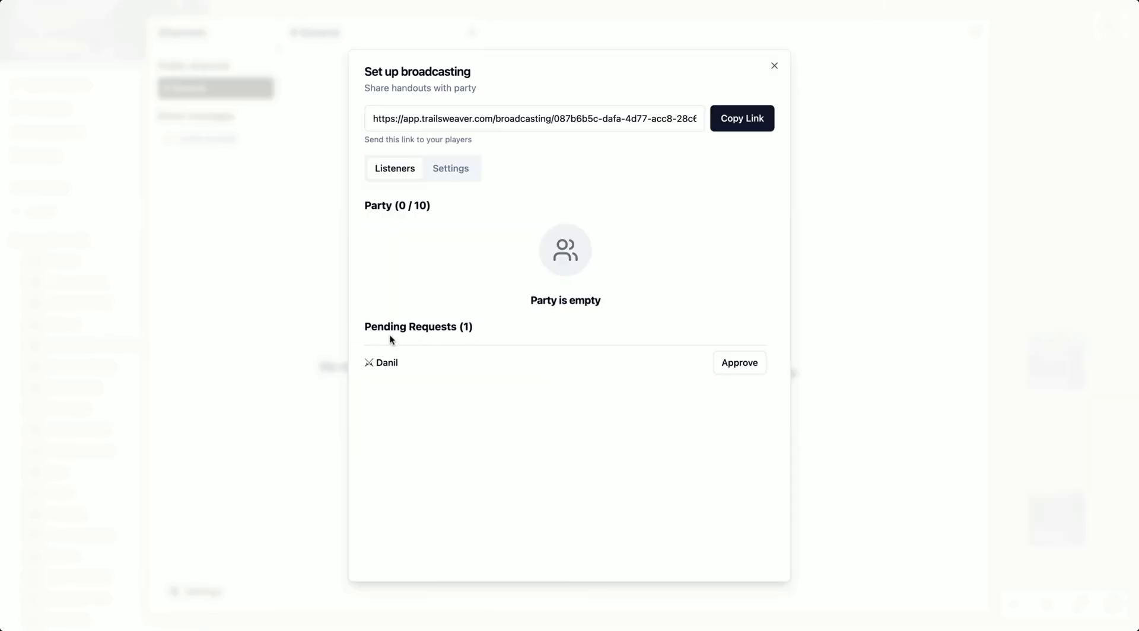
Step: Approve the player's pending request and share the Church location with that player by direct message
click(738, 365)
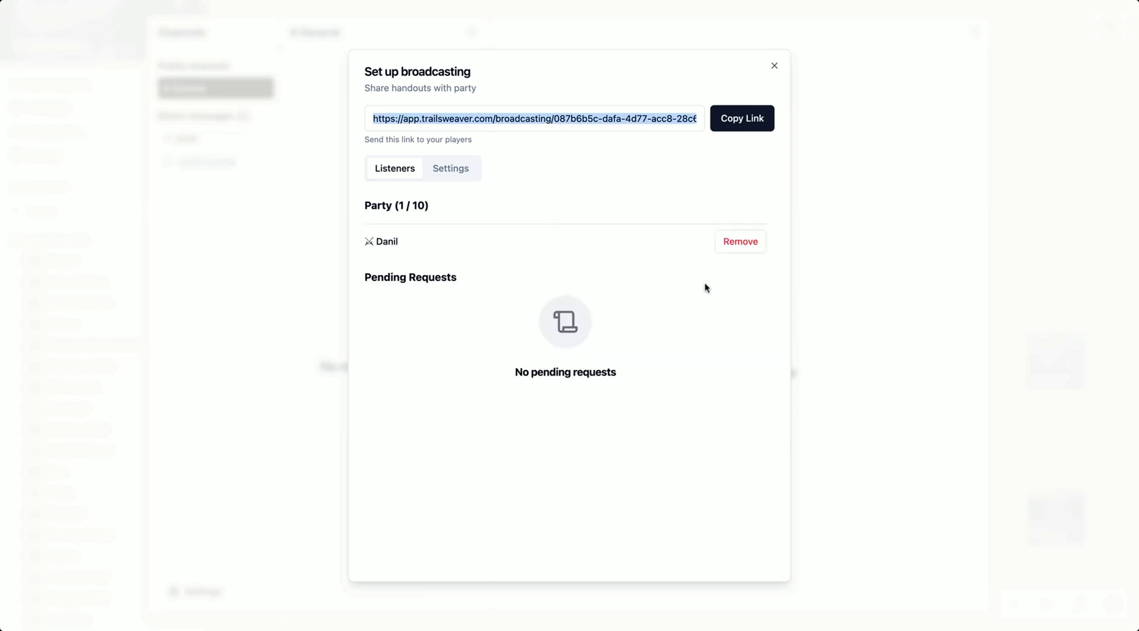
click(838, 186)
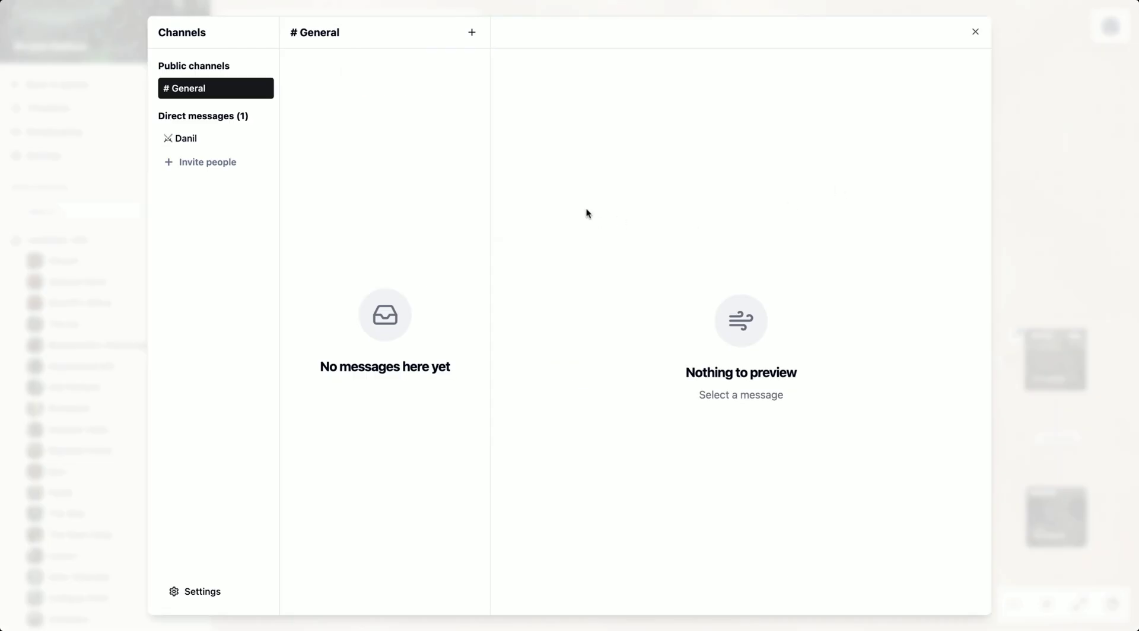
click(476, 31)
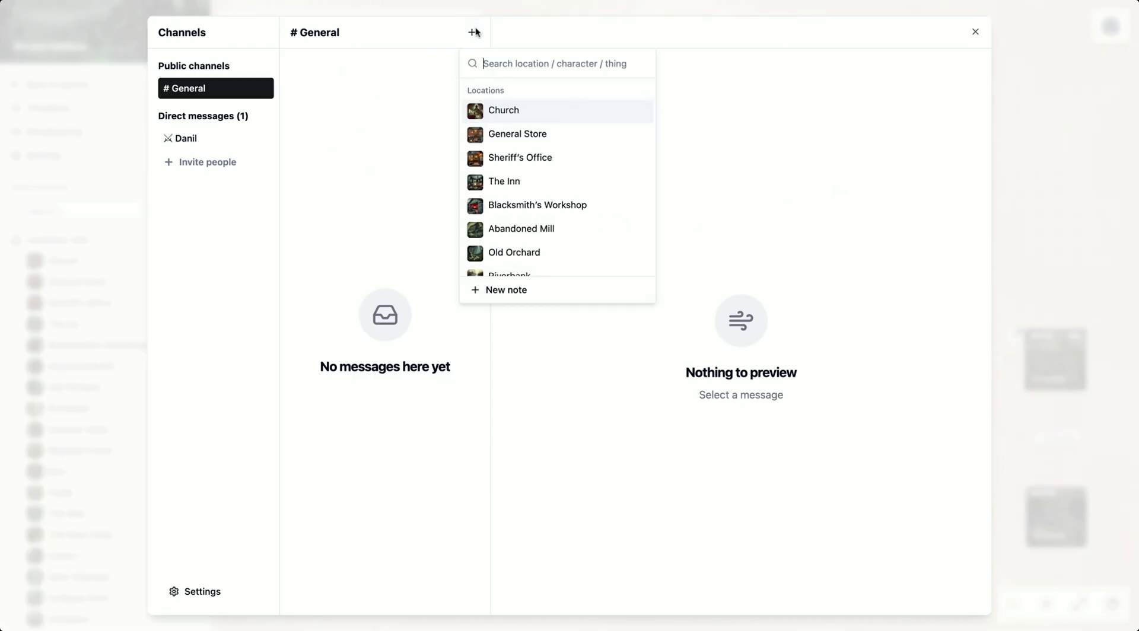
click(526, 110)
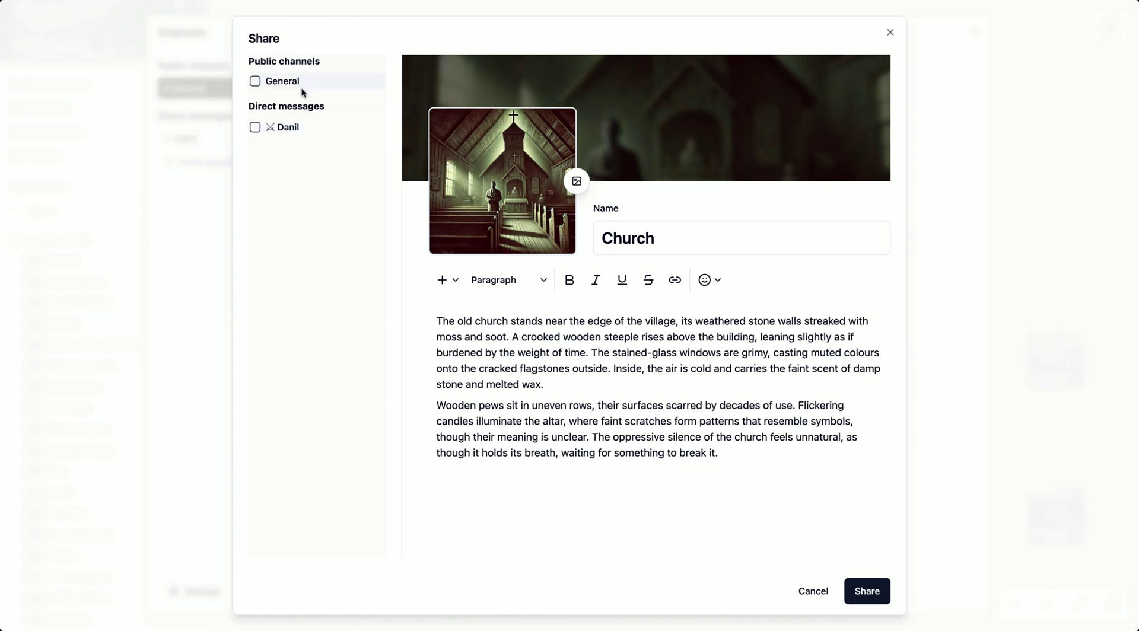
click(299, 127)
click(867, 592)
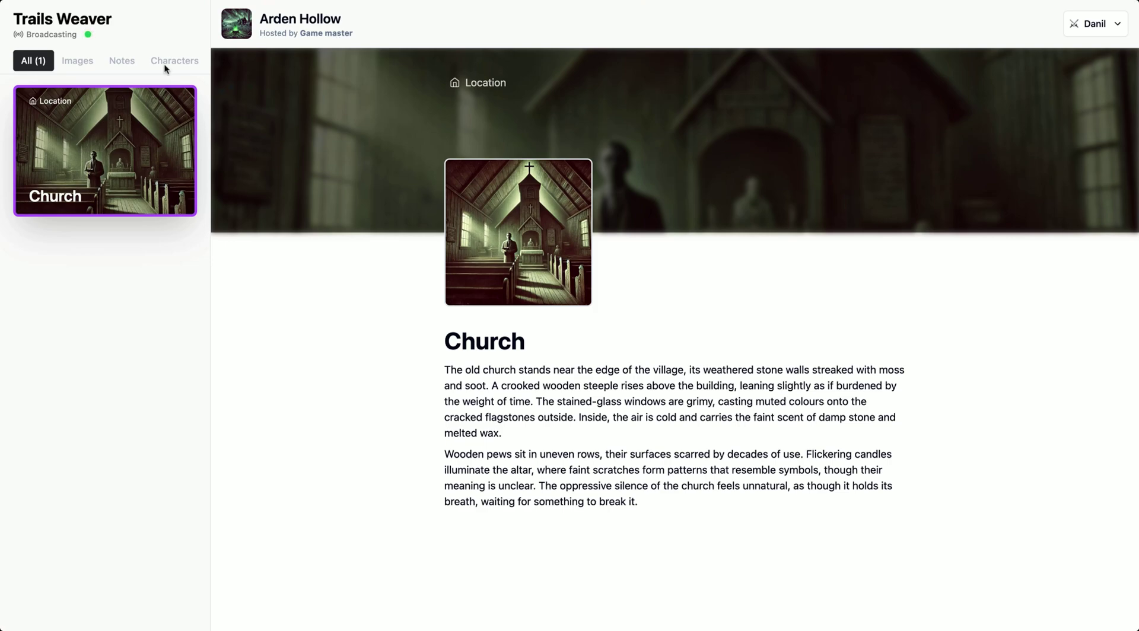
Step: View the shared Church image enlarged in the player's view, and check the player's direct messages as game master
click(518, 233)
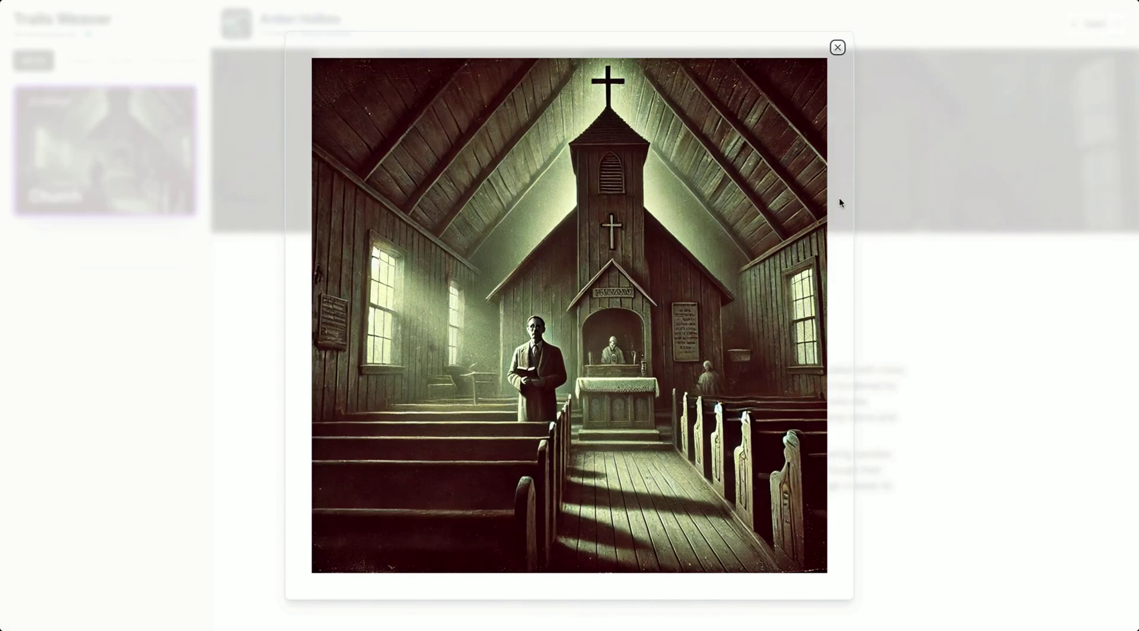
key(Escape)
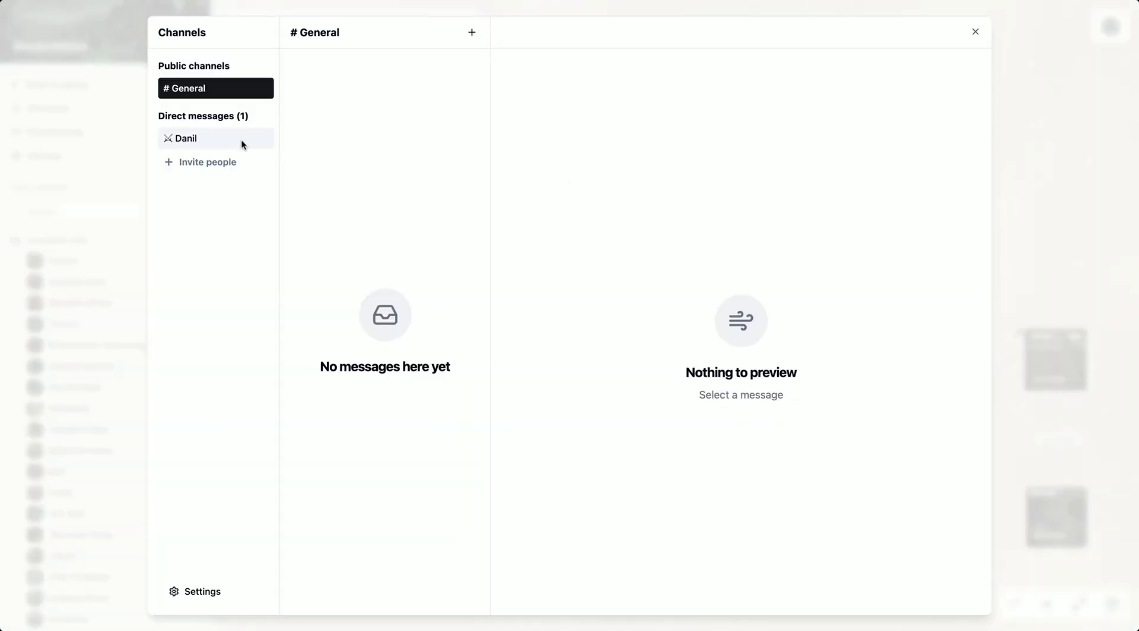
click(240, 142)
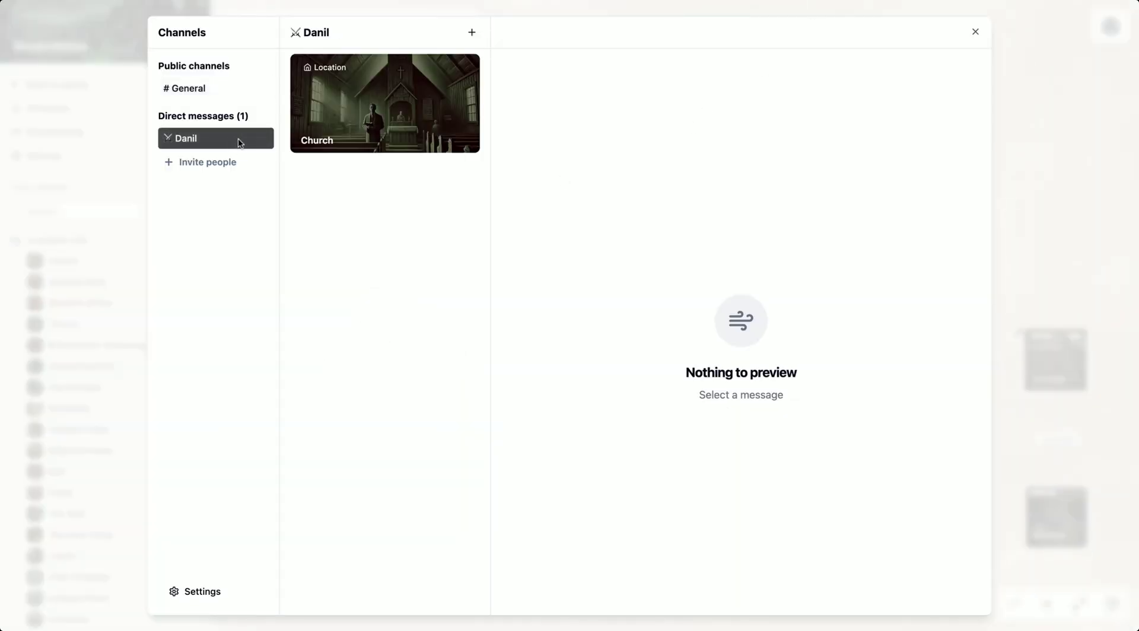
click(1021, 175)
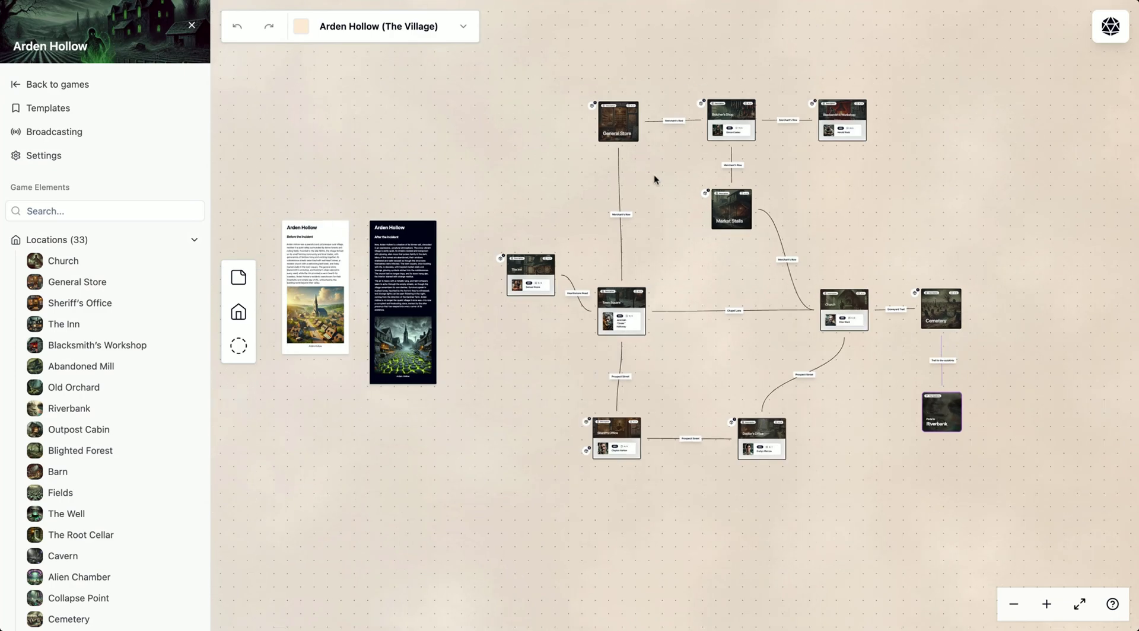
Step: Share the Butcher's Shop NPC to the General channel and close the character's details
scroll(632, 173, up, 5)
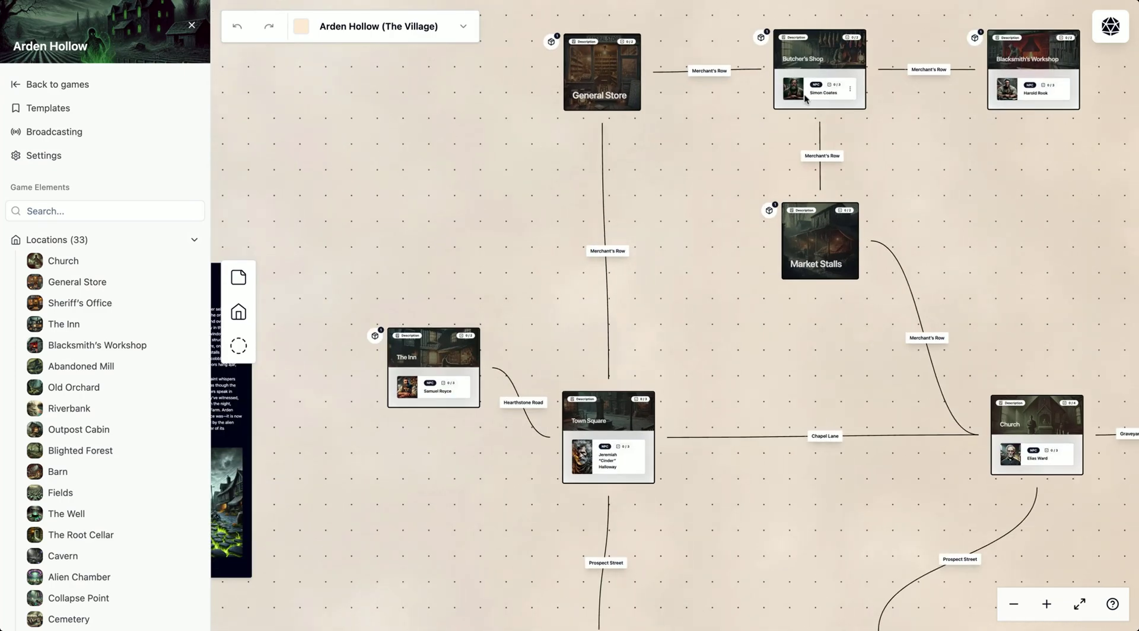
click(806, 99)
click(976, 102)
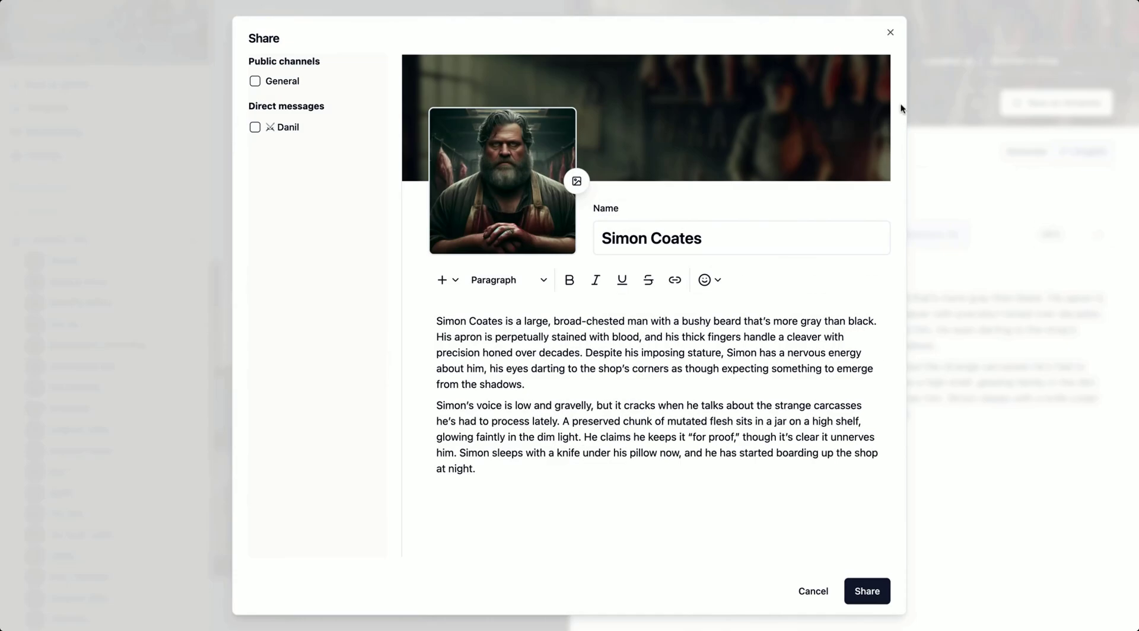
click(304, 82)
click(868, 589)
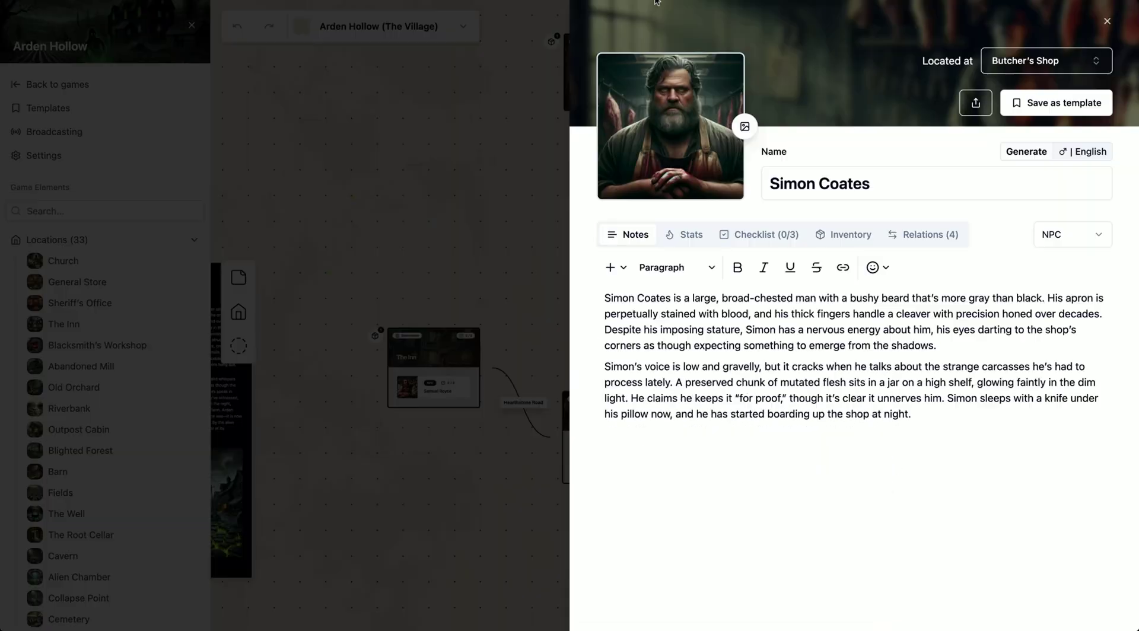
click(472, 126)
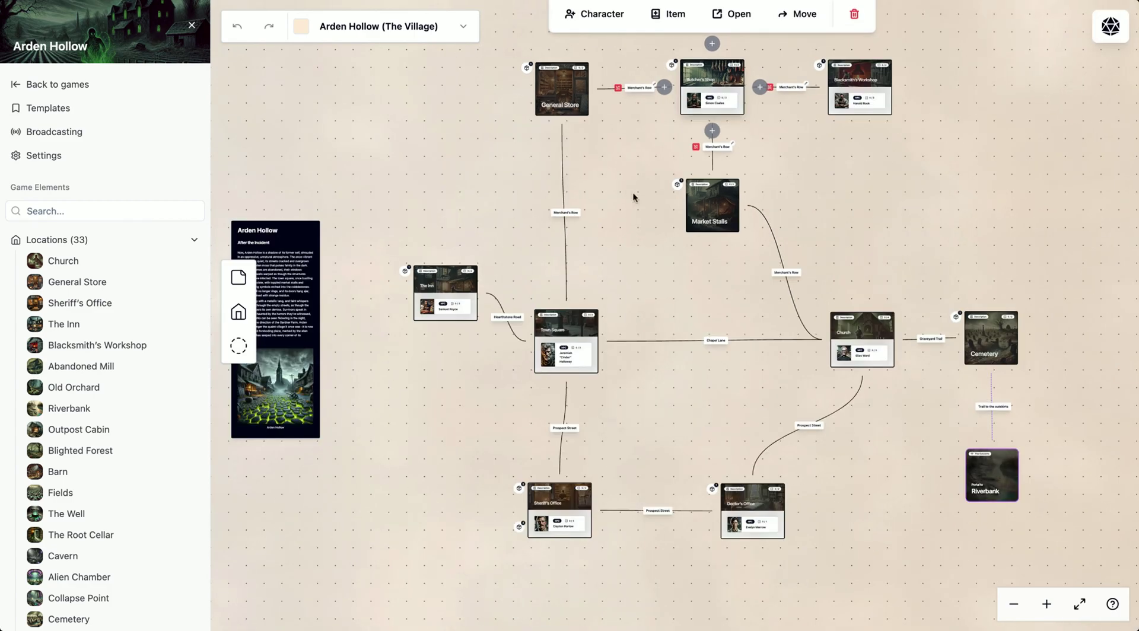
Step: View the Suspicious Bag of Seeds item at the Market Stalls and close its details
click(642, 209)
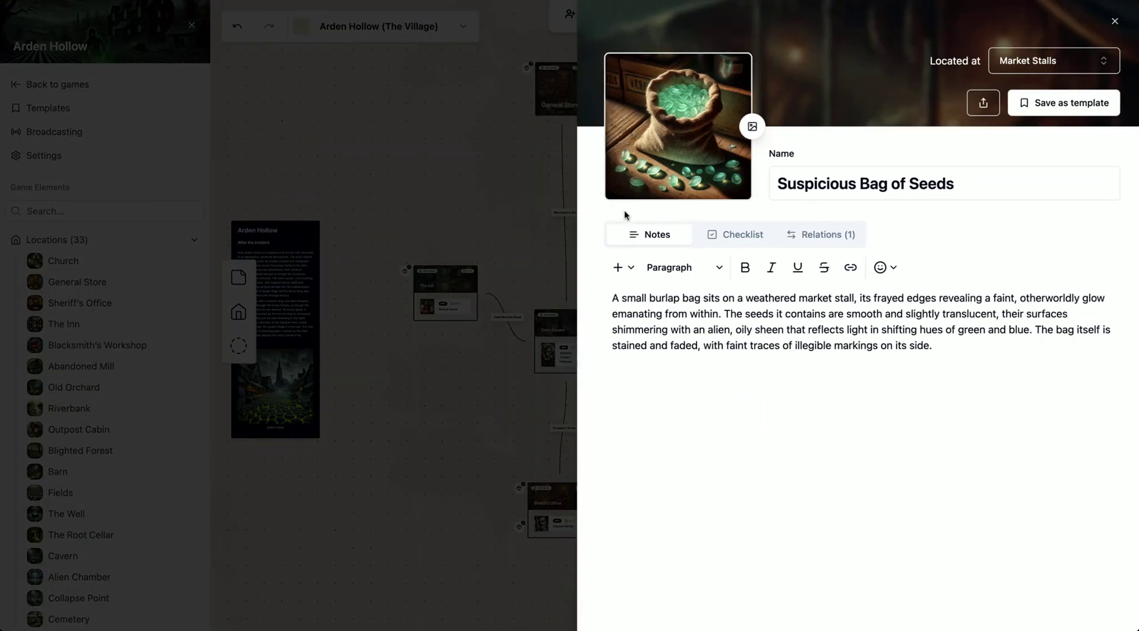
click(534, 191)
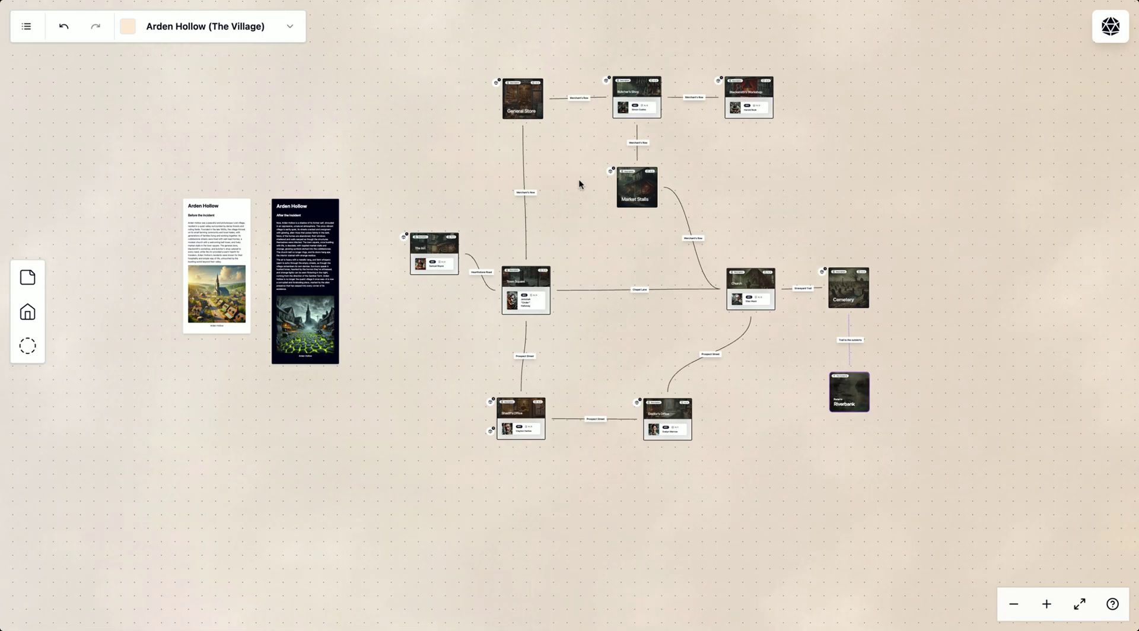
scroll(579, 184, up, 3)
scroll(579, 184, down, 2)
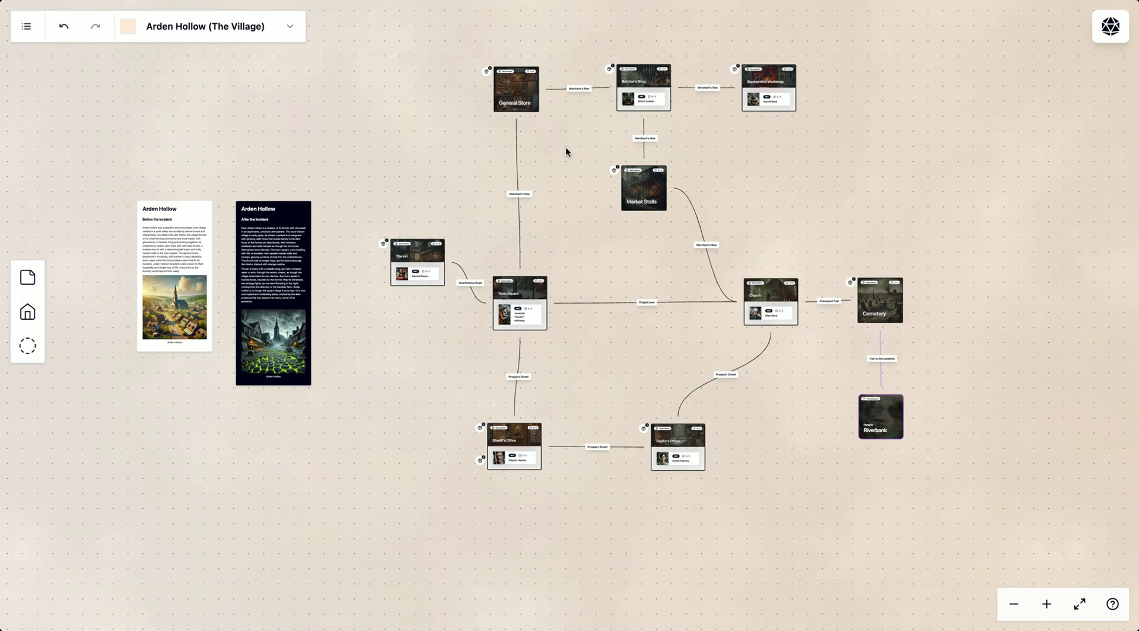
scroll(566, 151, up, 3)
scroll(568, 153, down, 2)
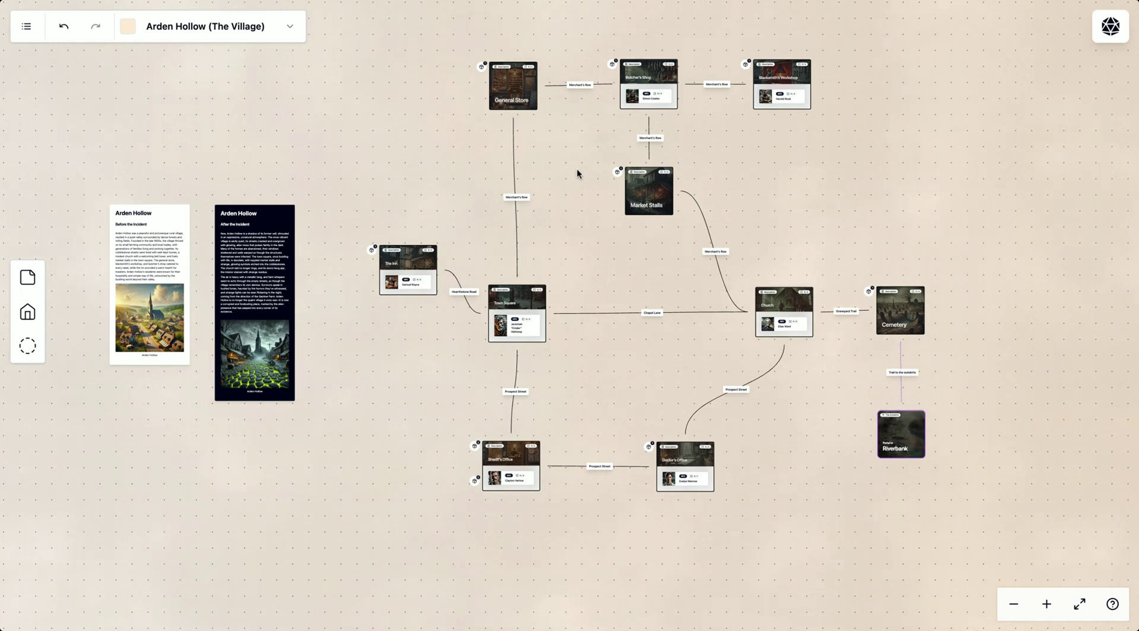
scroll(742, 151, right, 3)
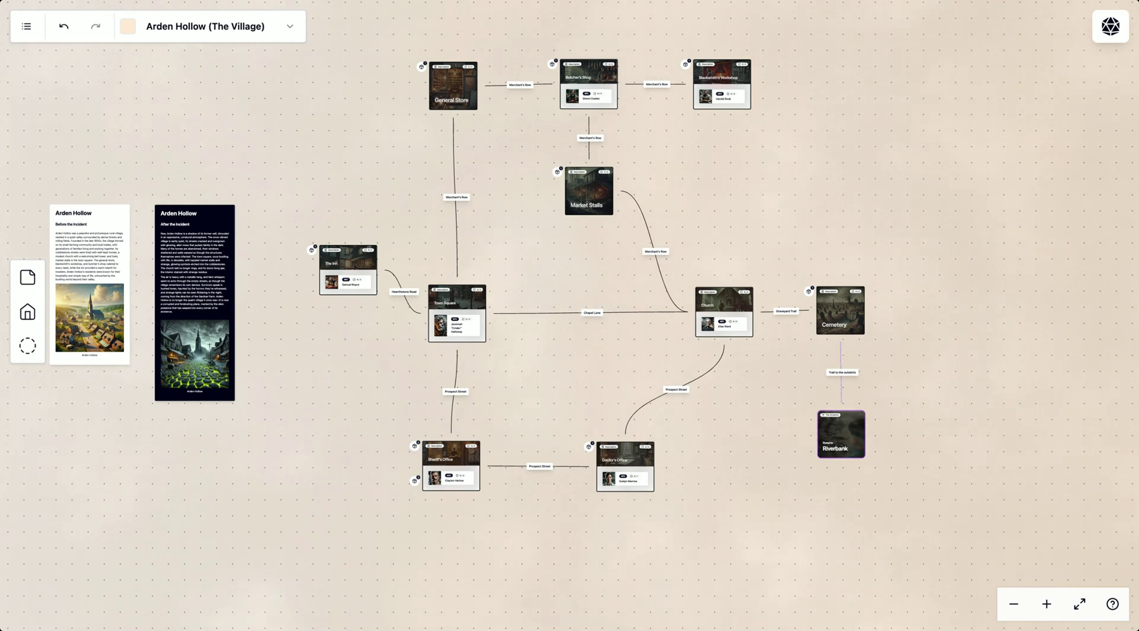
scroll(665, 129, left, 3)
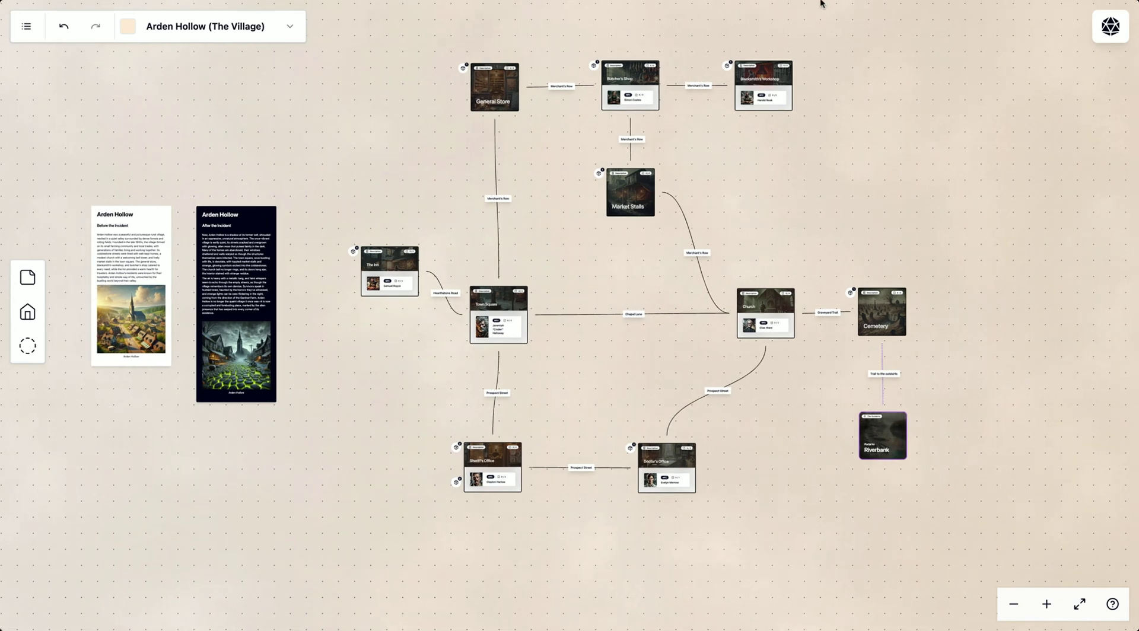
scroll(724, 131, up, 2)
scroll(724, 131, down, 3)
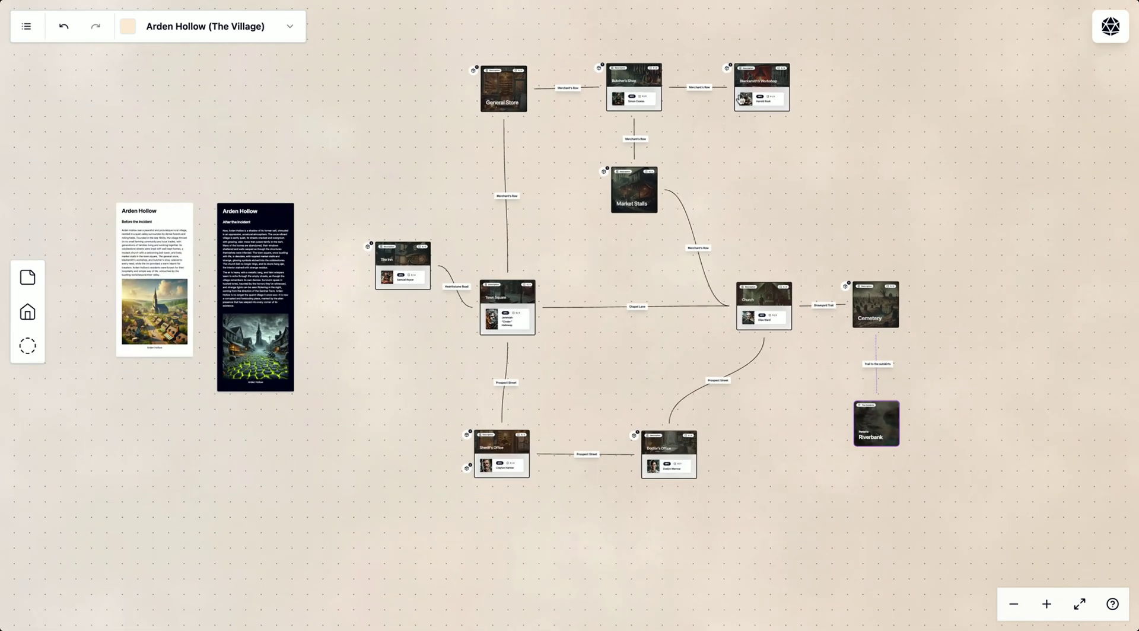